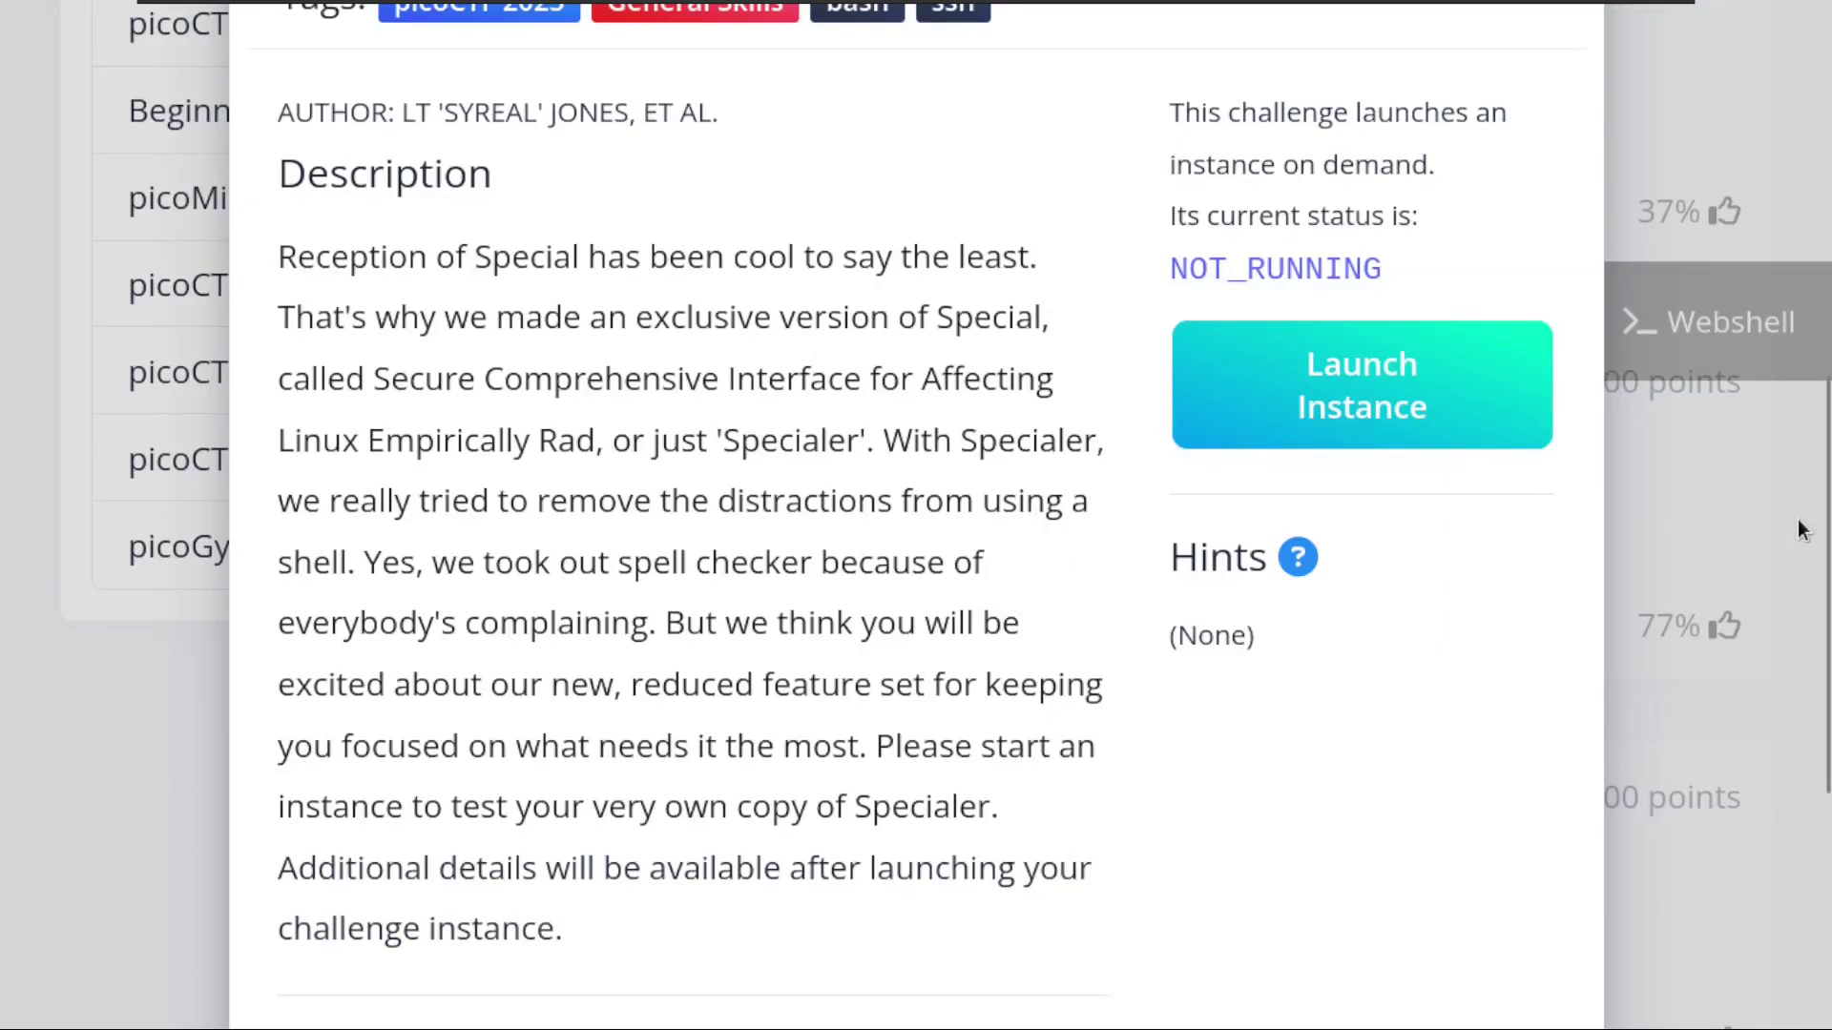
pyautogui.scroll(1, 1827, 522)
pyautogui.moveTo(1828, 522); pyautogui.dragTo(1828, 509)
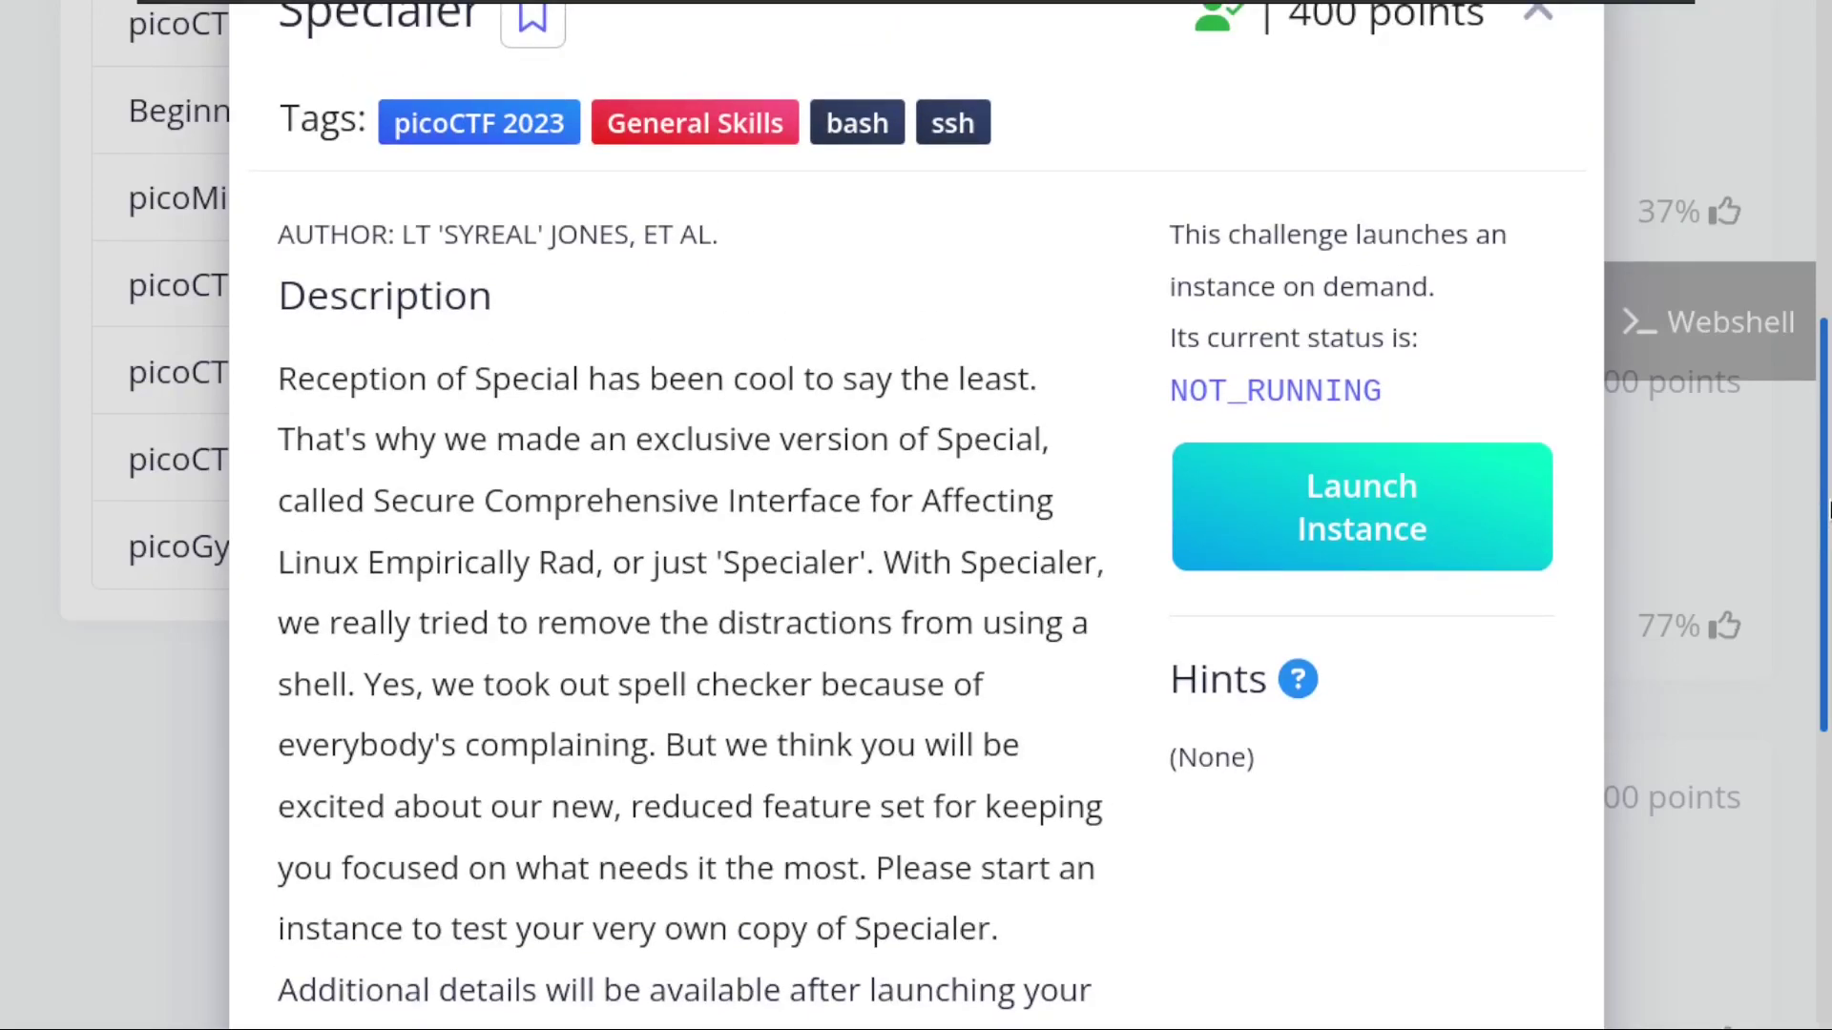
pyautogui.scroll(1, 907, 261)
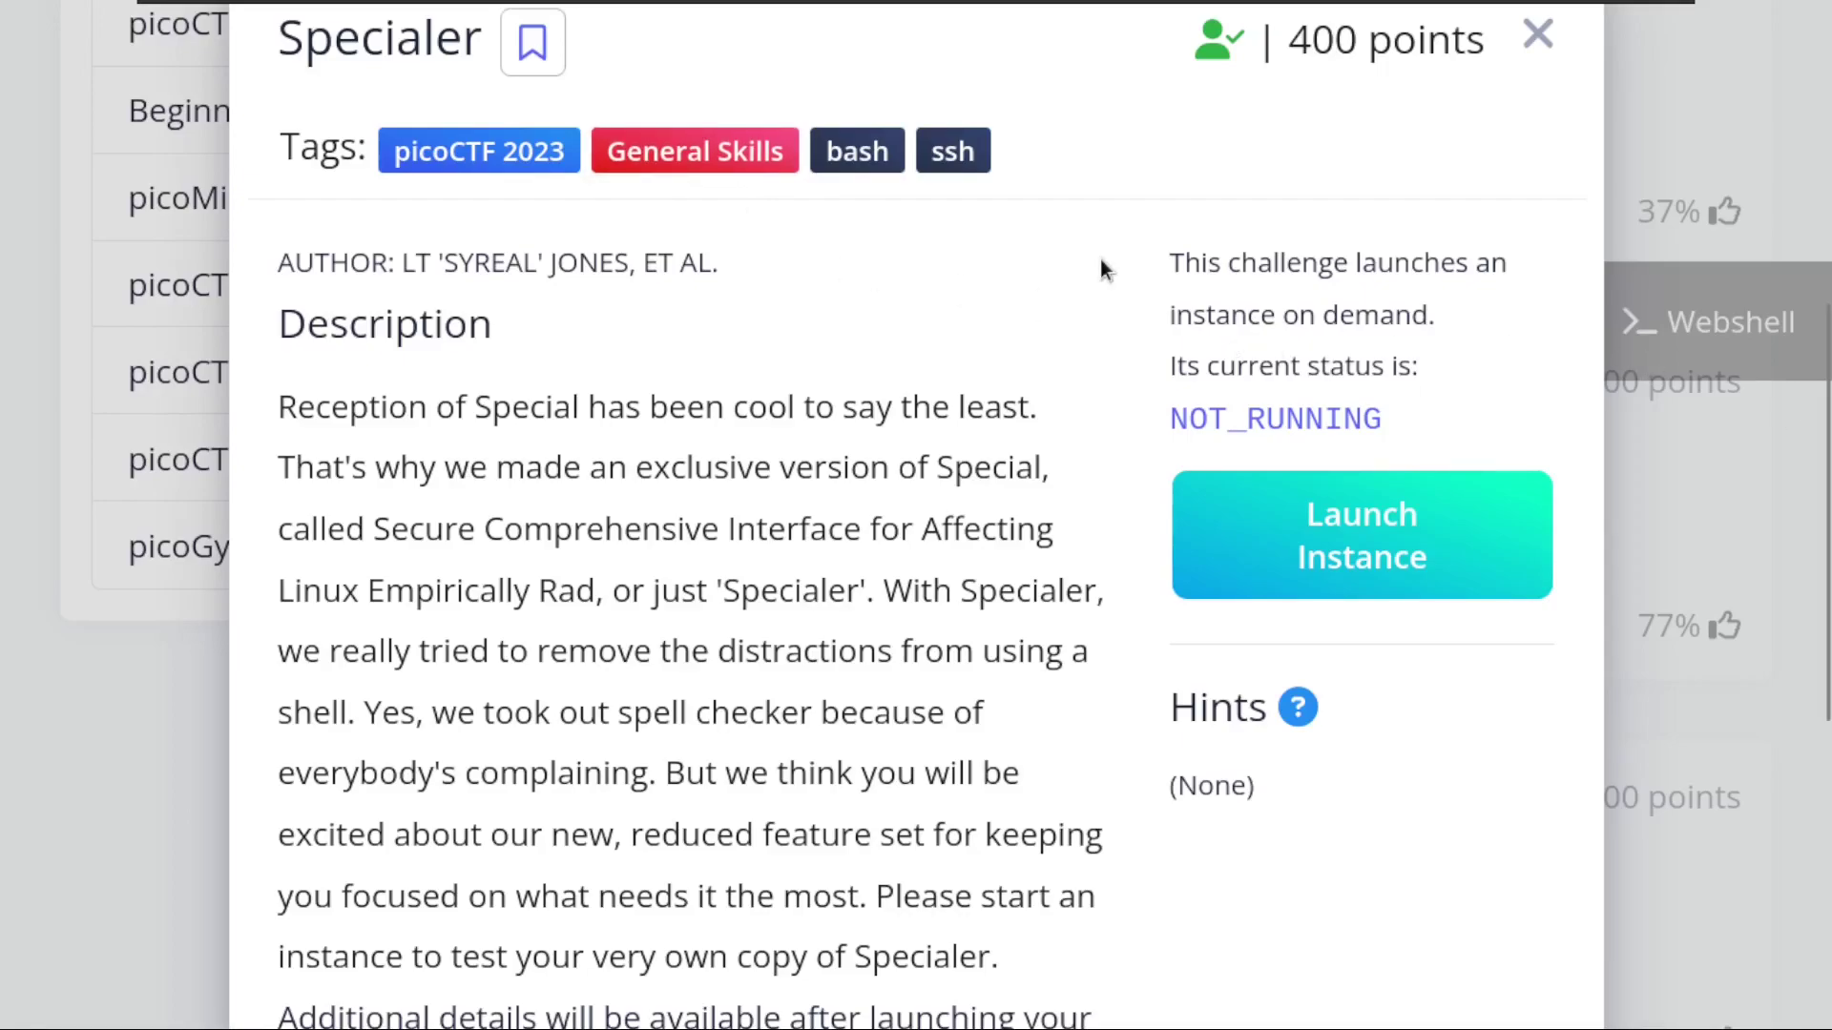
pyautogui.scroll(-1, 1824, 501)
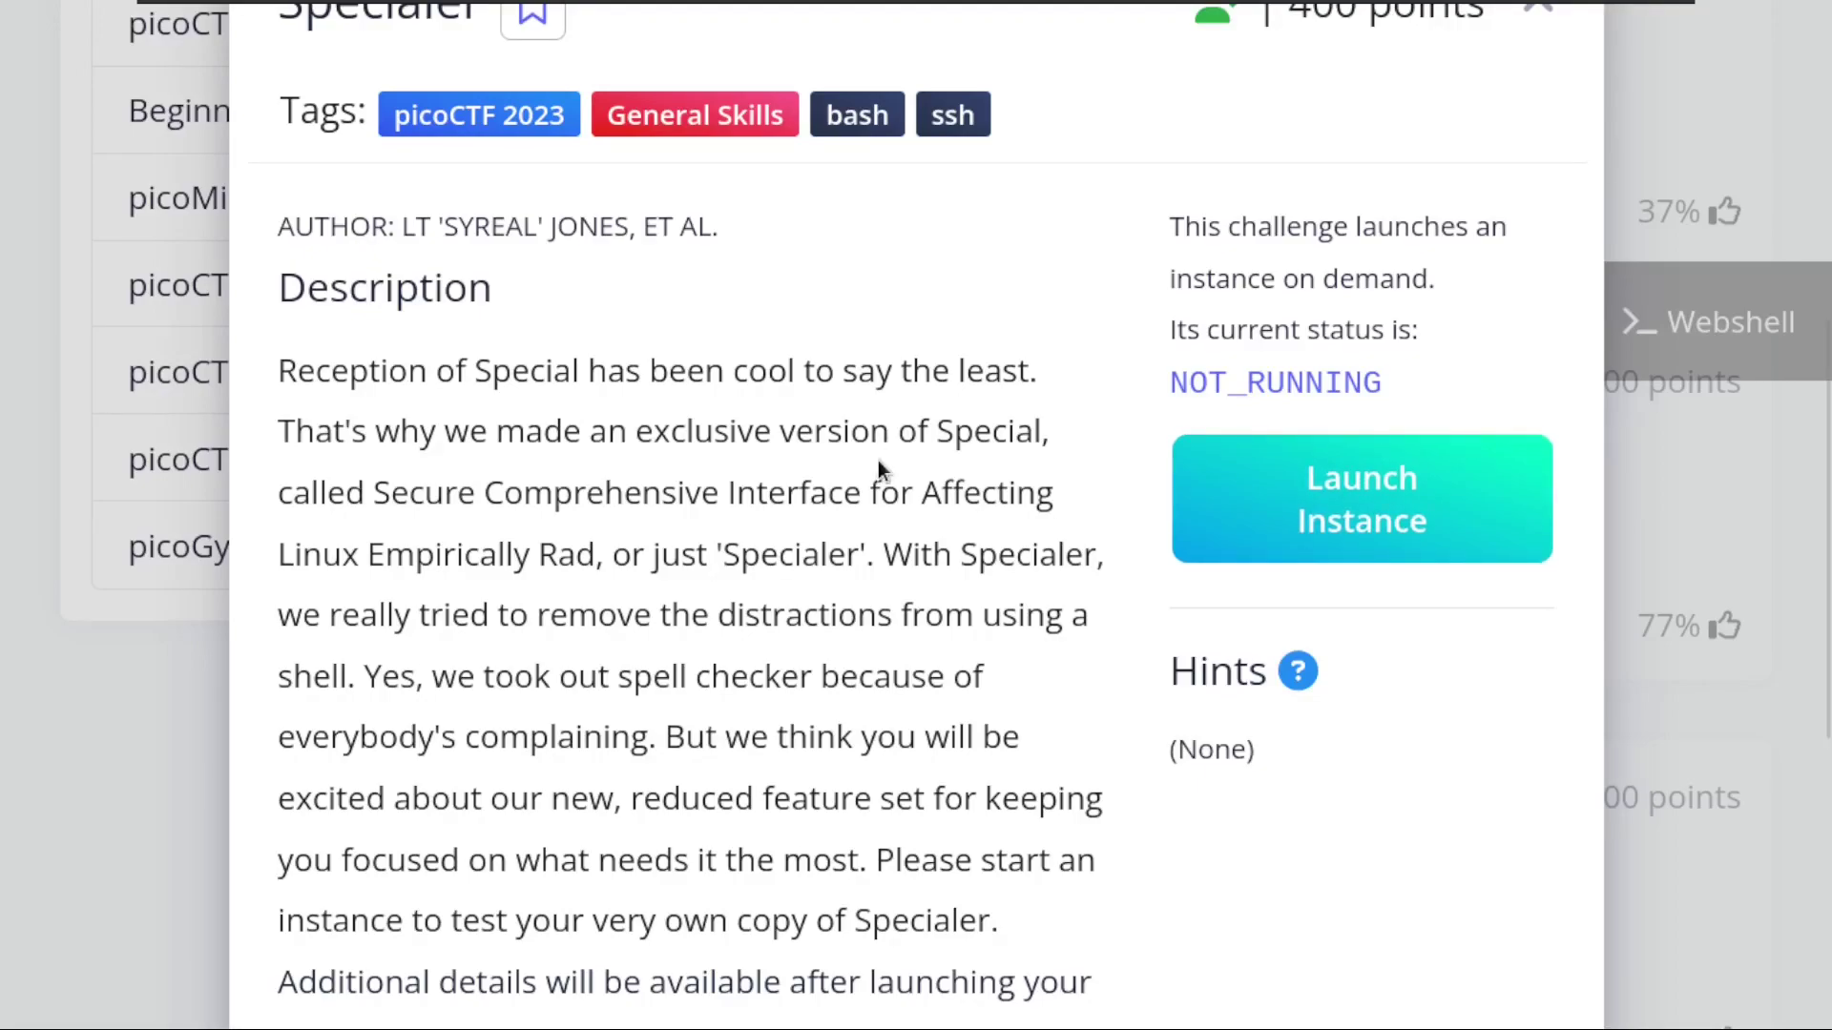
# - Launch the Specialer instance and open a full-screen terminal with enlarged text
pyautogui.hotkey('ctrl', '+')
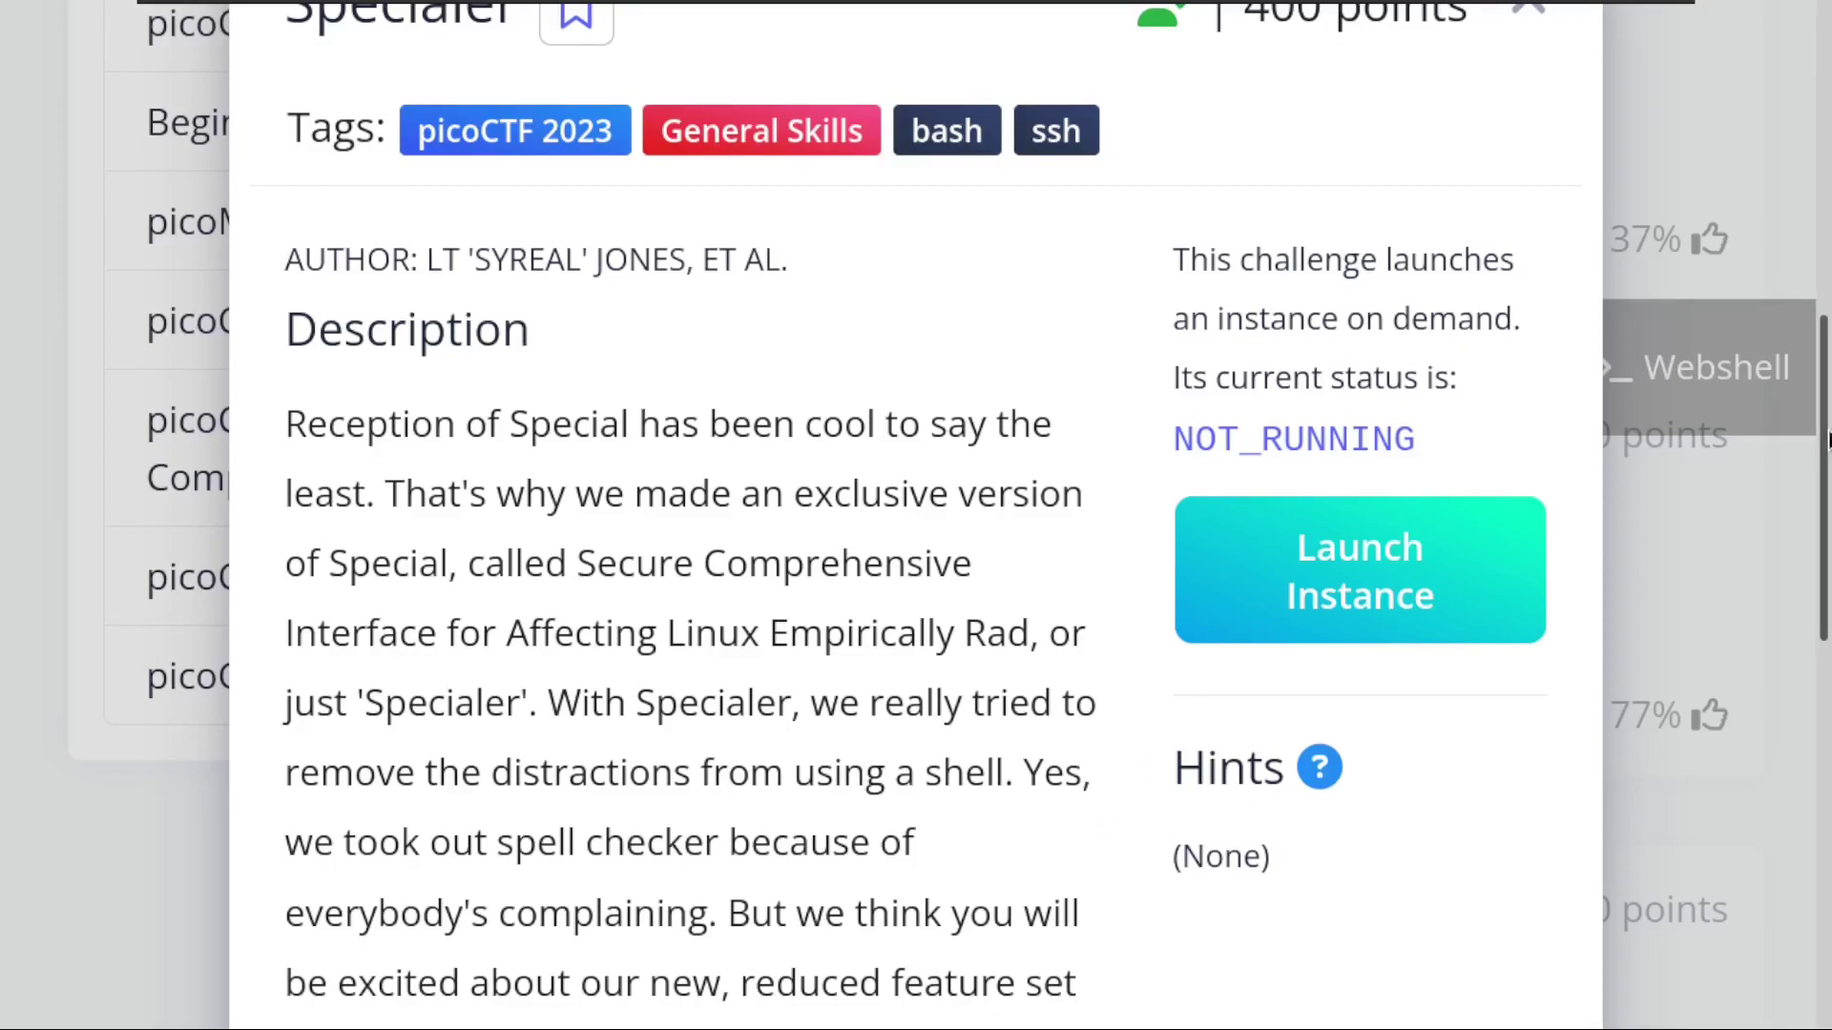
pyautogui.moveTo(1828, 442); pyautogui.dragTo(1829, 508)
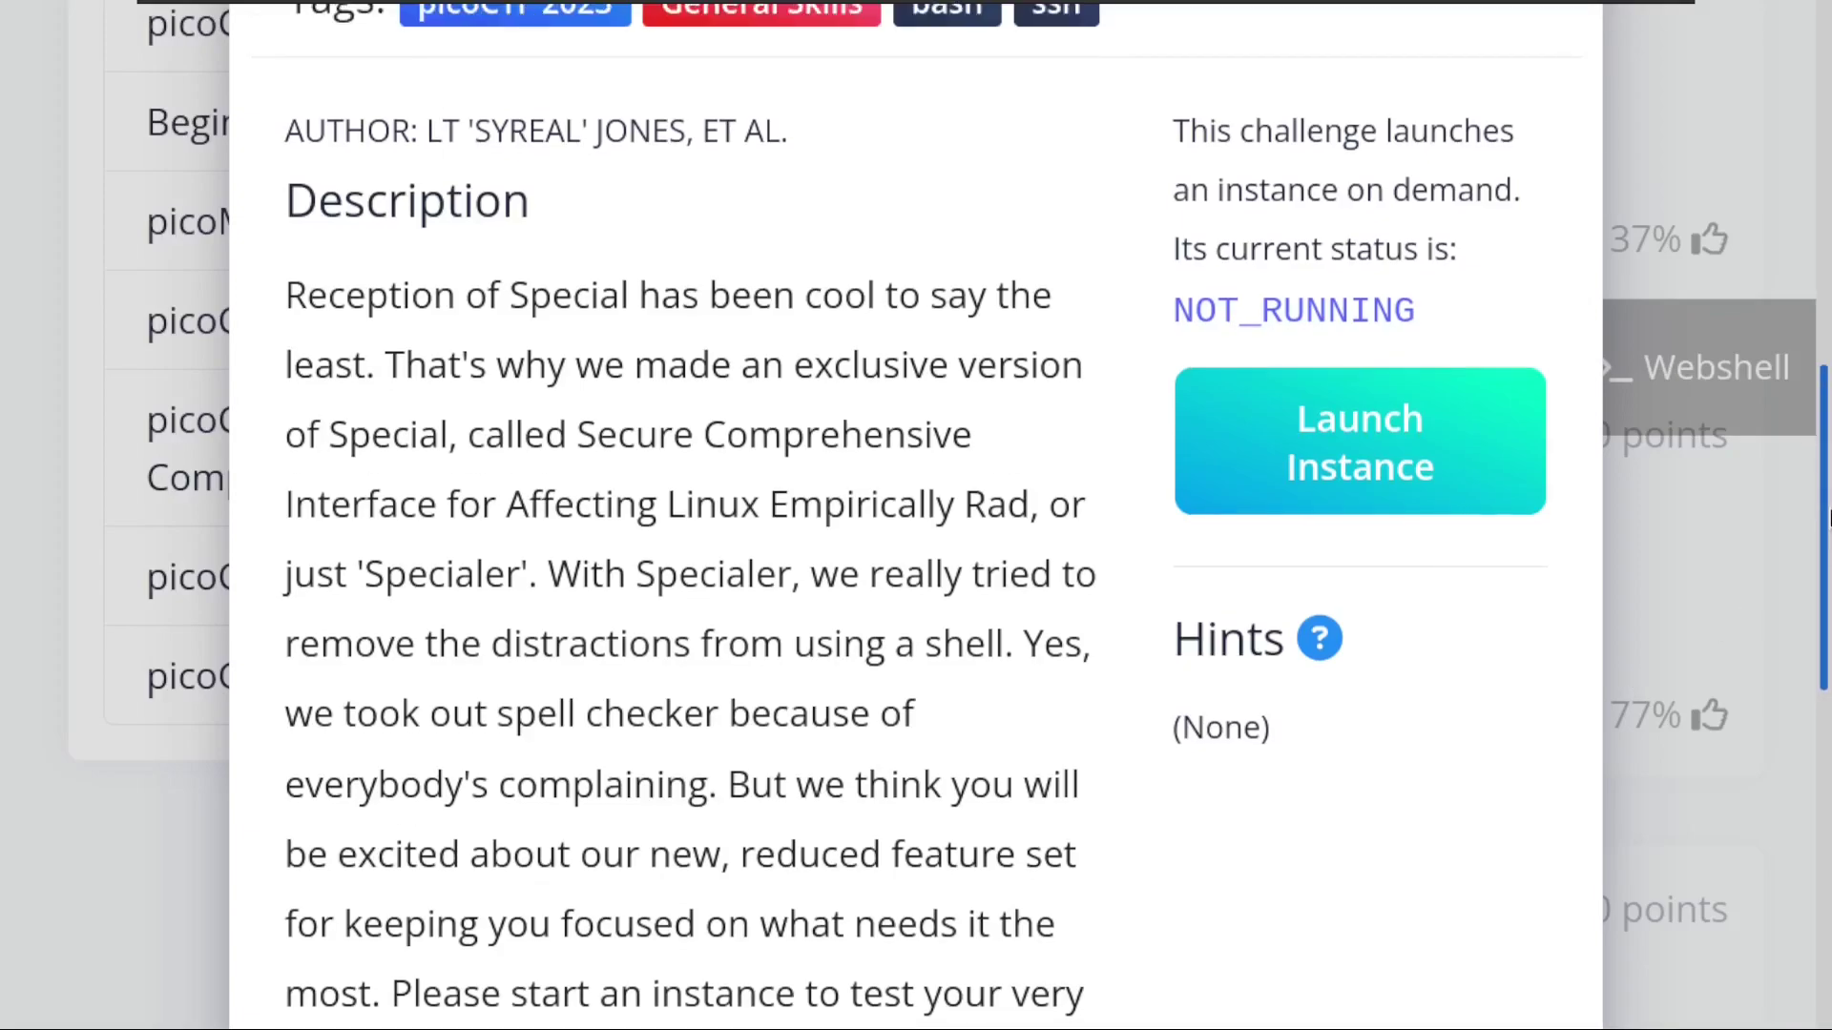
pyautogui.moveTo(1830, 530); pyautogui.dragTo(1830, 573)
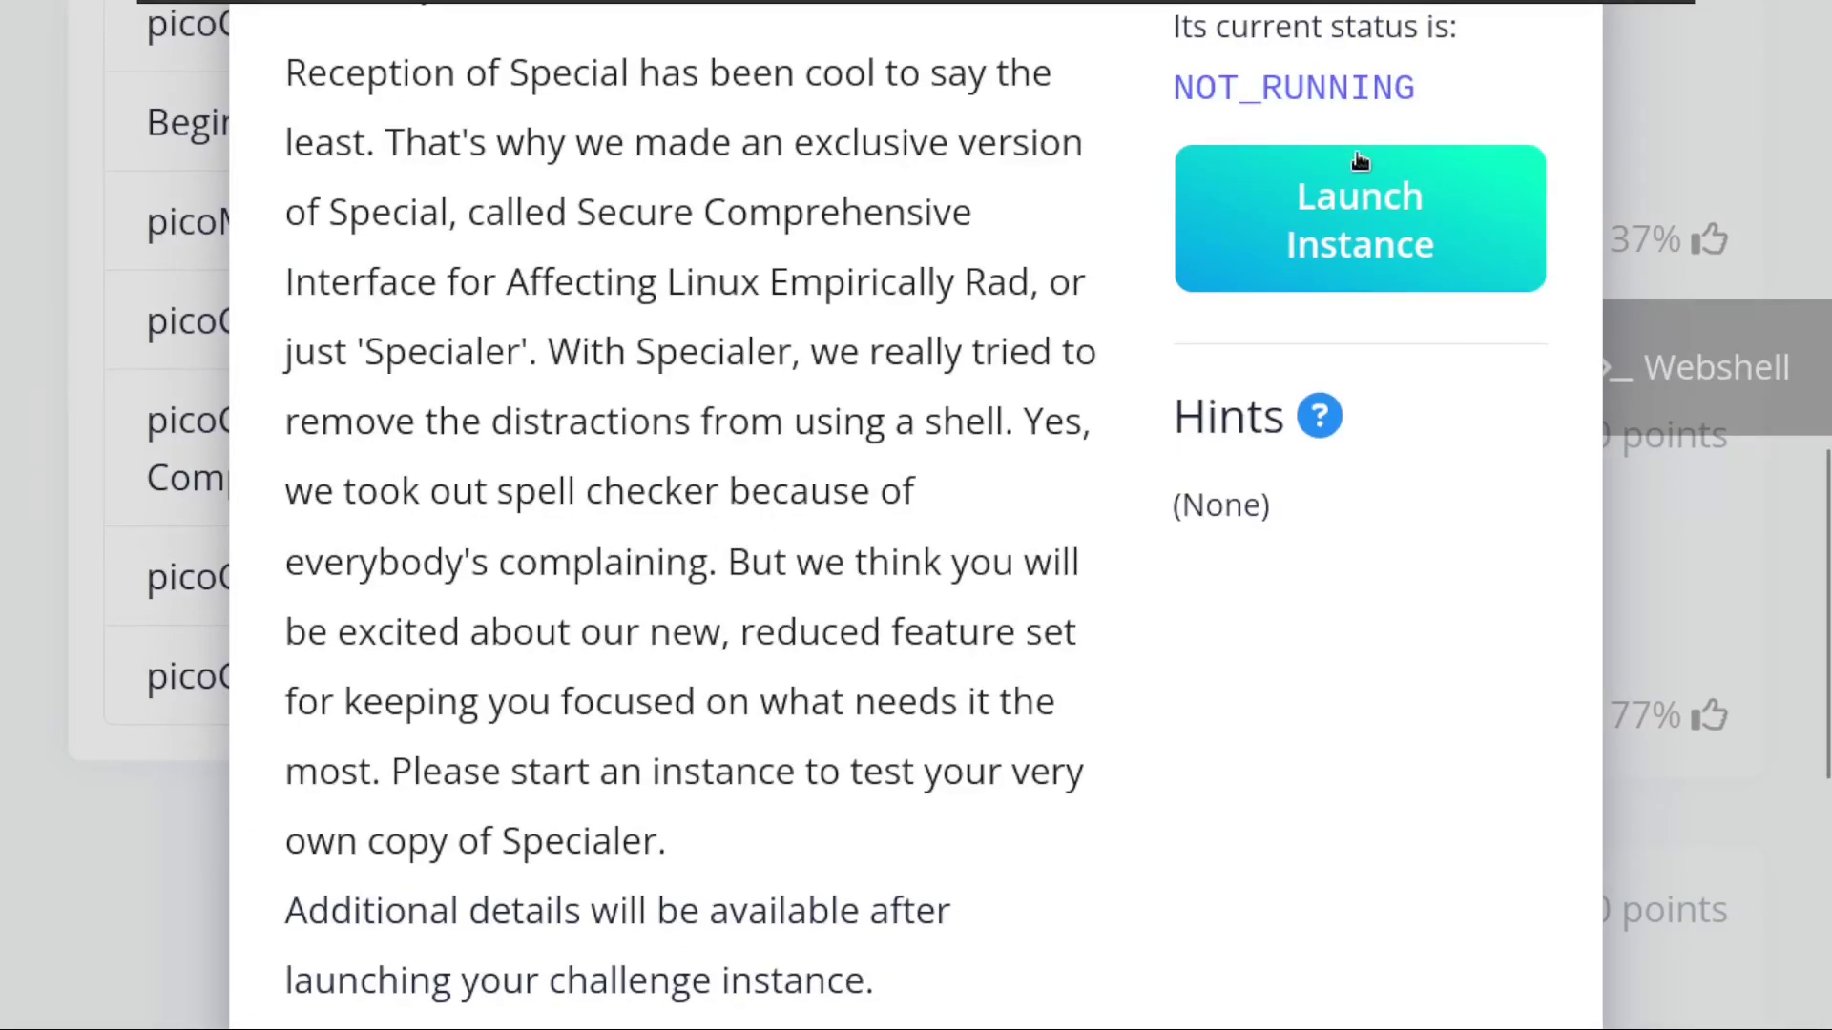
pyautogui.click(1309, 247)
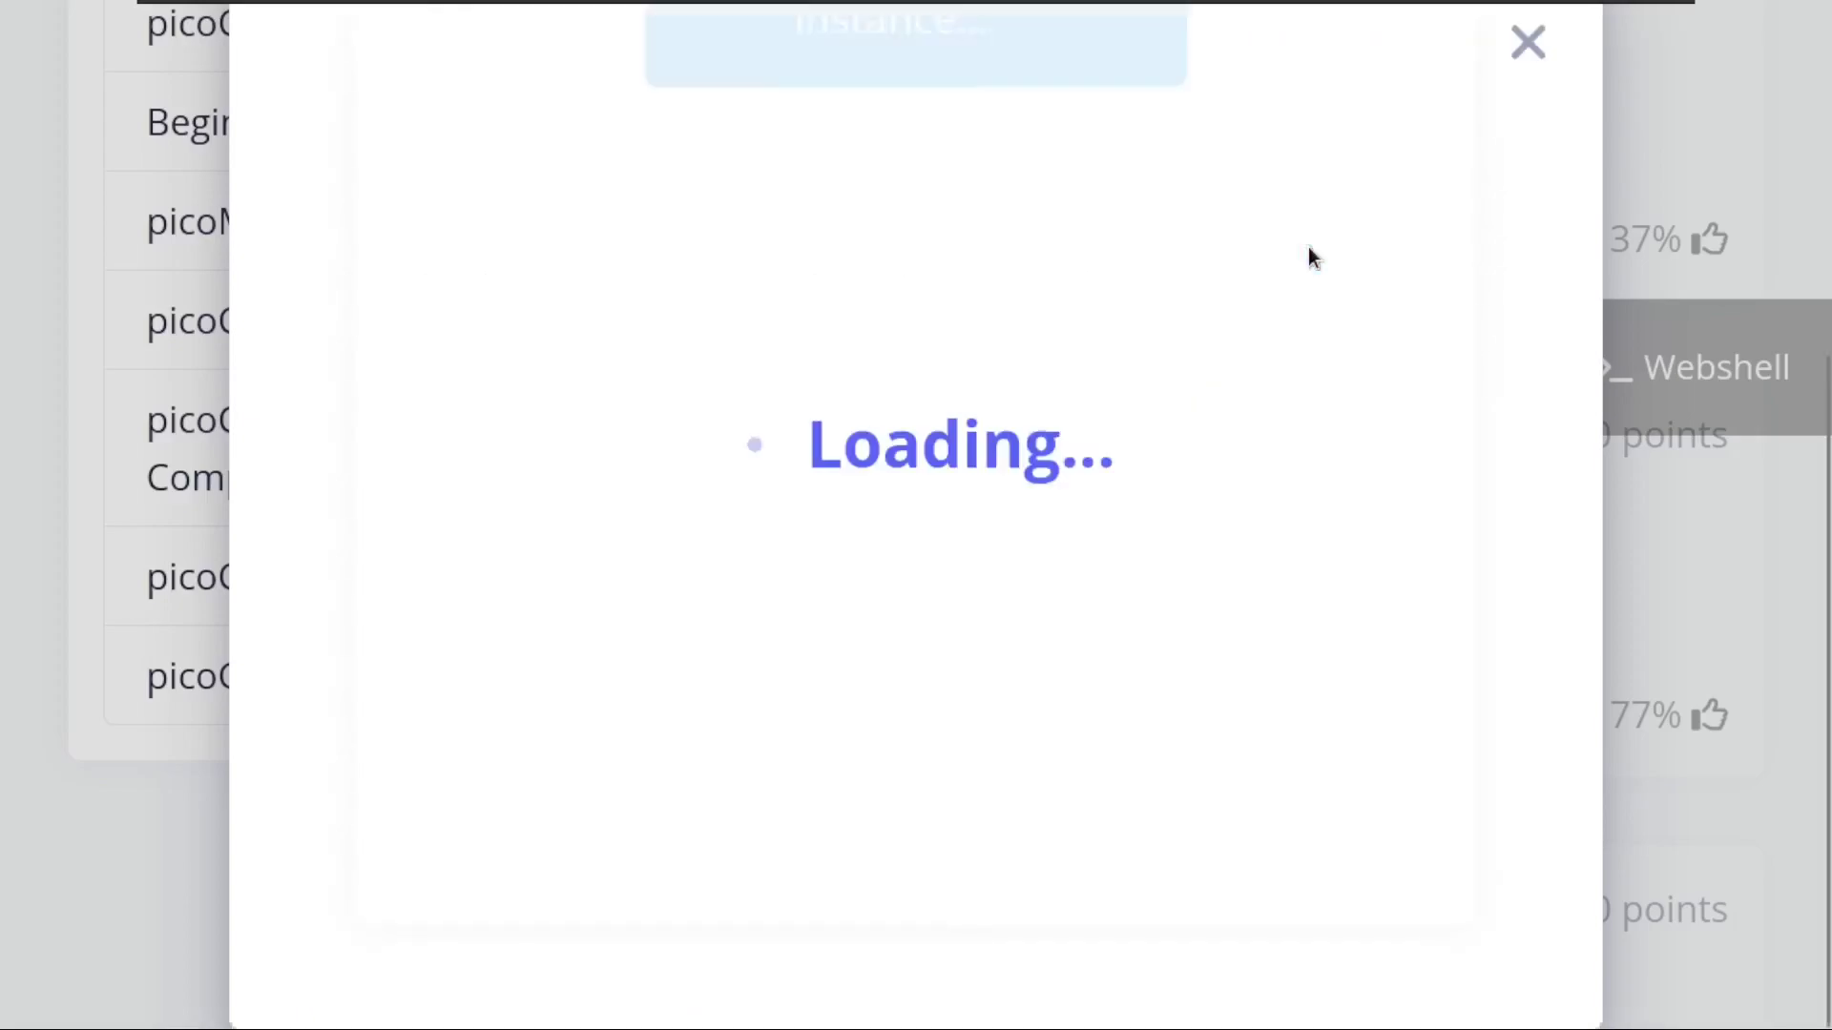
pyautogui.hotkey('ctrl', 'alt', 't')
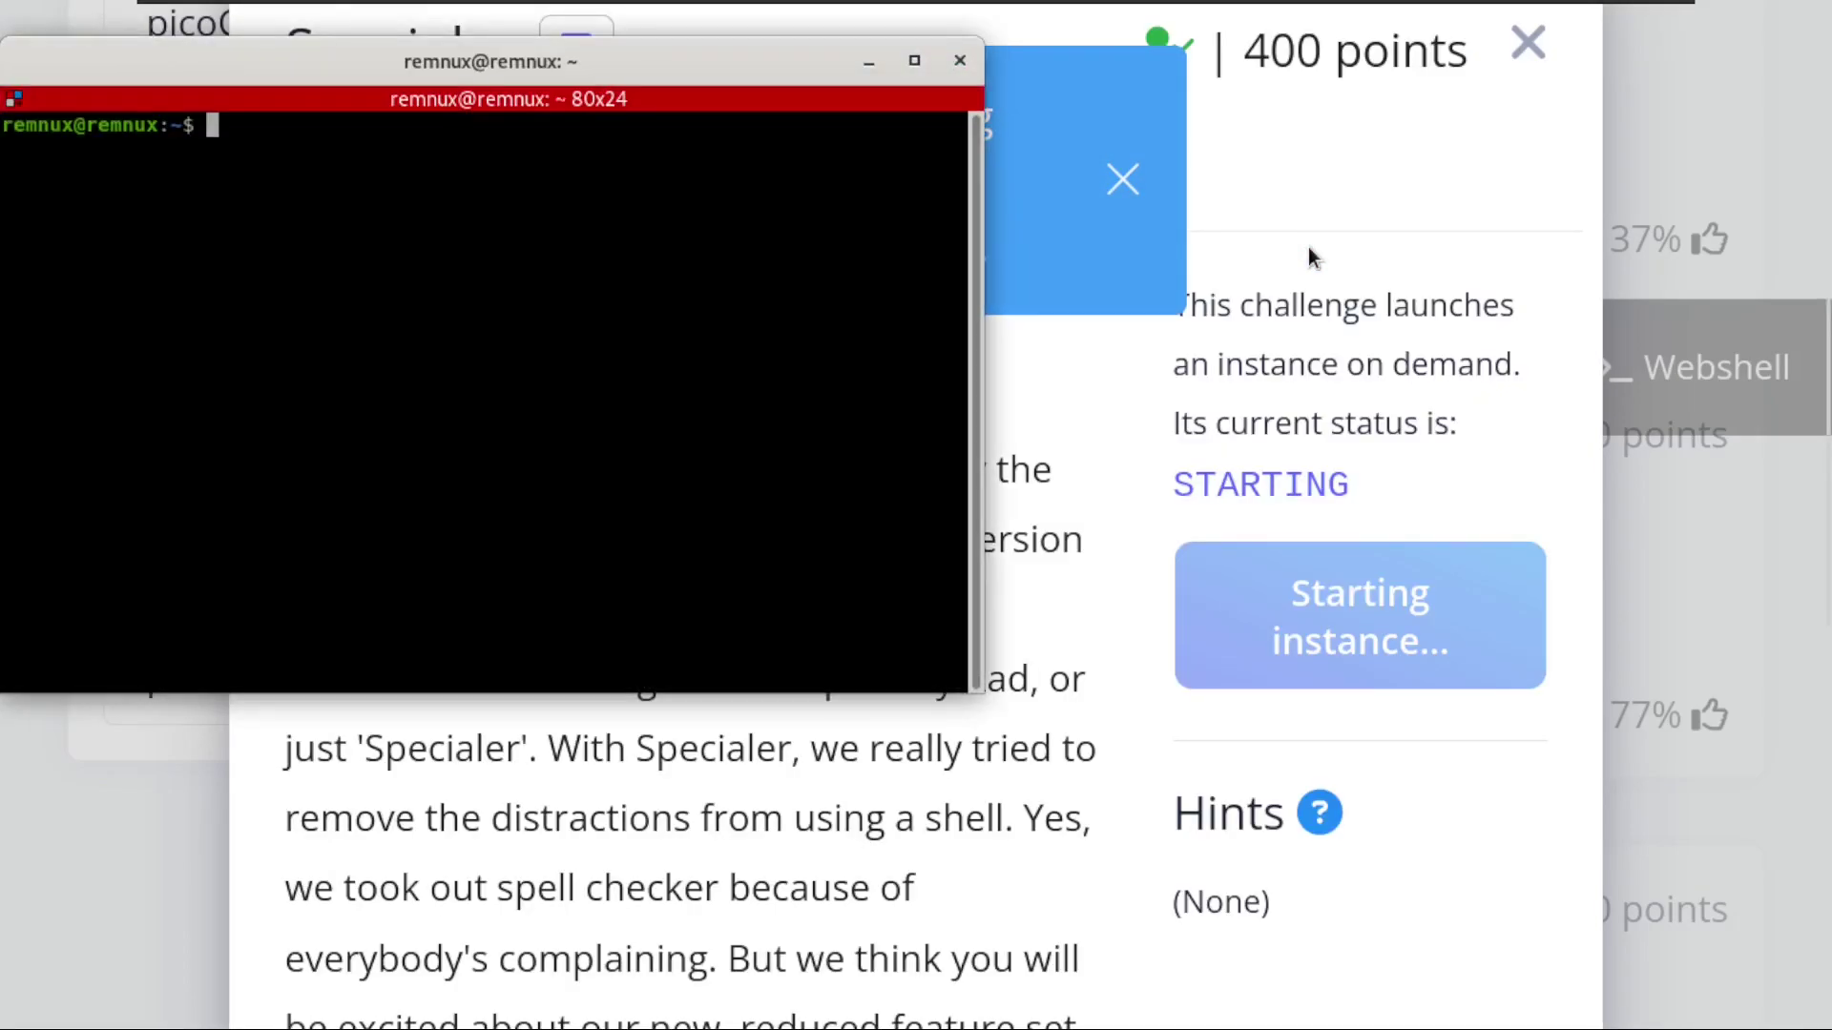
pyautogui.hotkey('ctrl', '+')
pyautogui.hotkey('ctrl', '+')
pyautogui.hotkey('ctrl', '+')
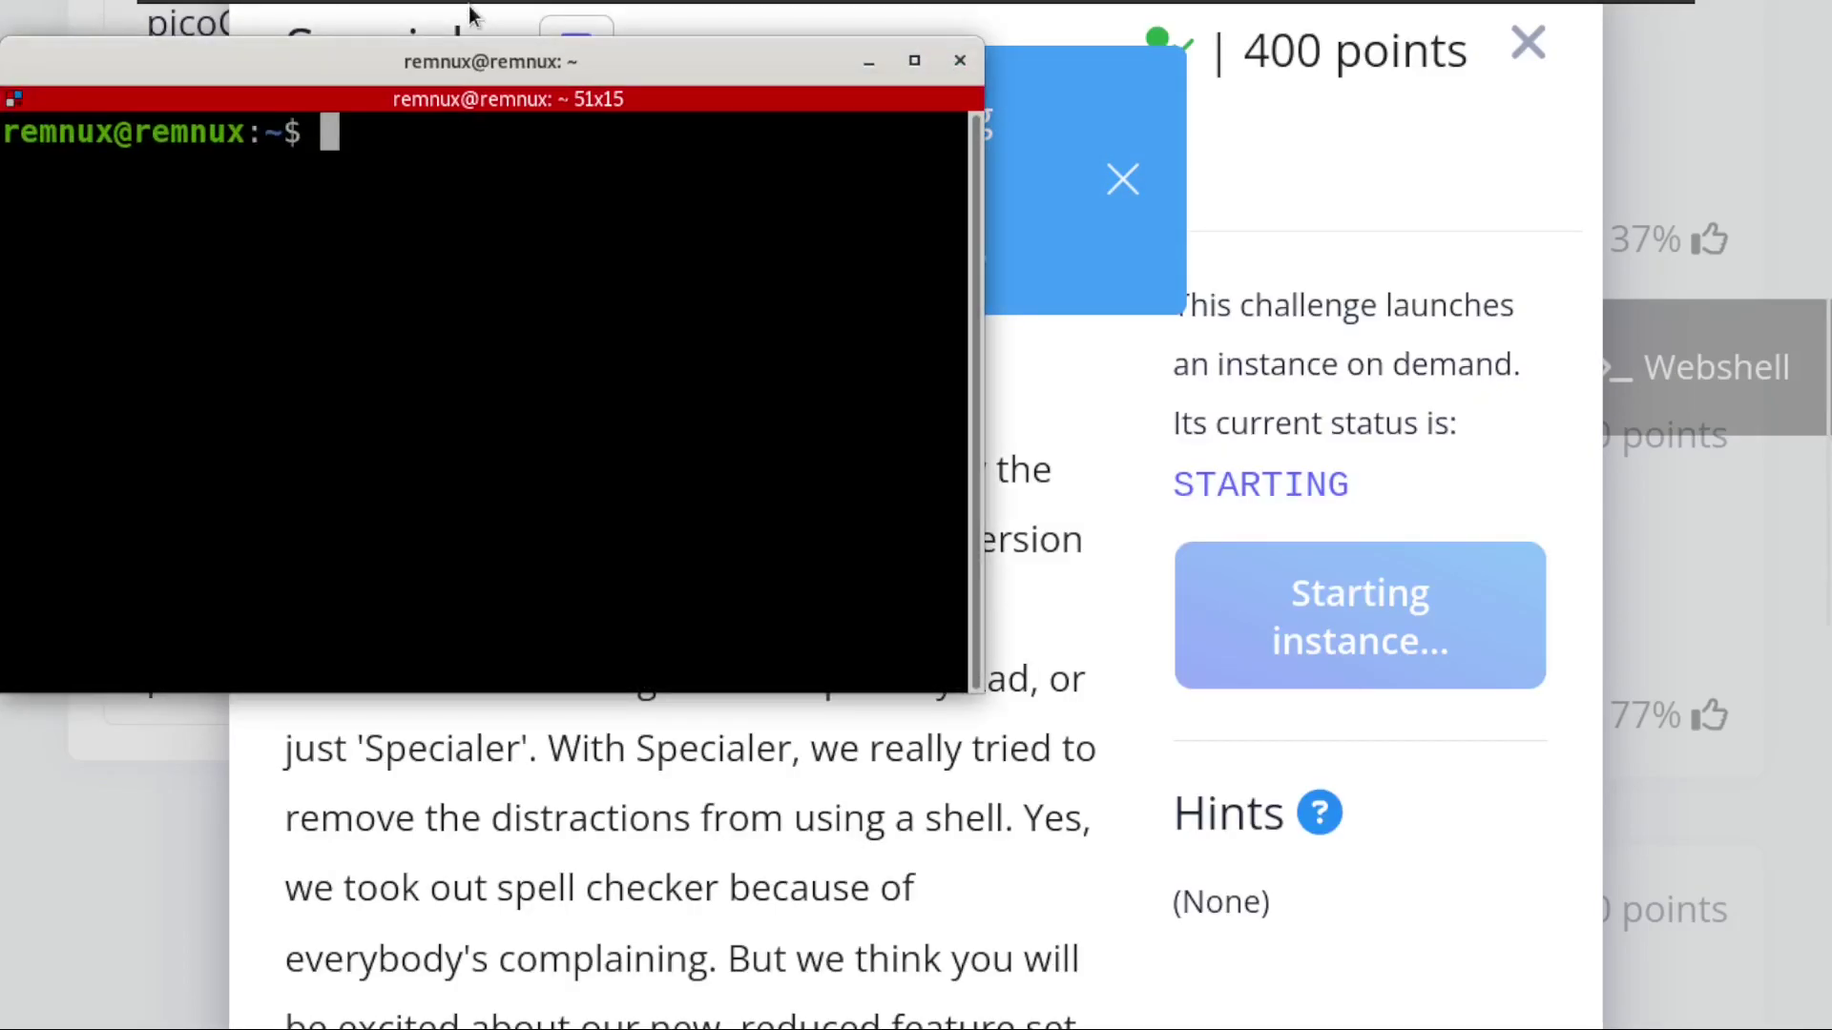
pyautogui.doubleClick(377, 49)
pyautogui.hotkey('ctrl', '+')
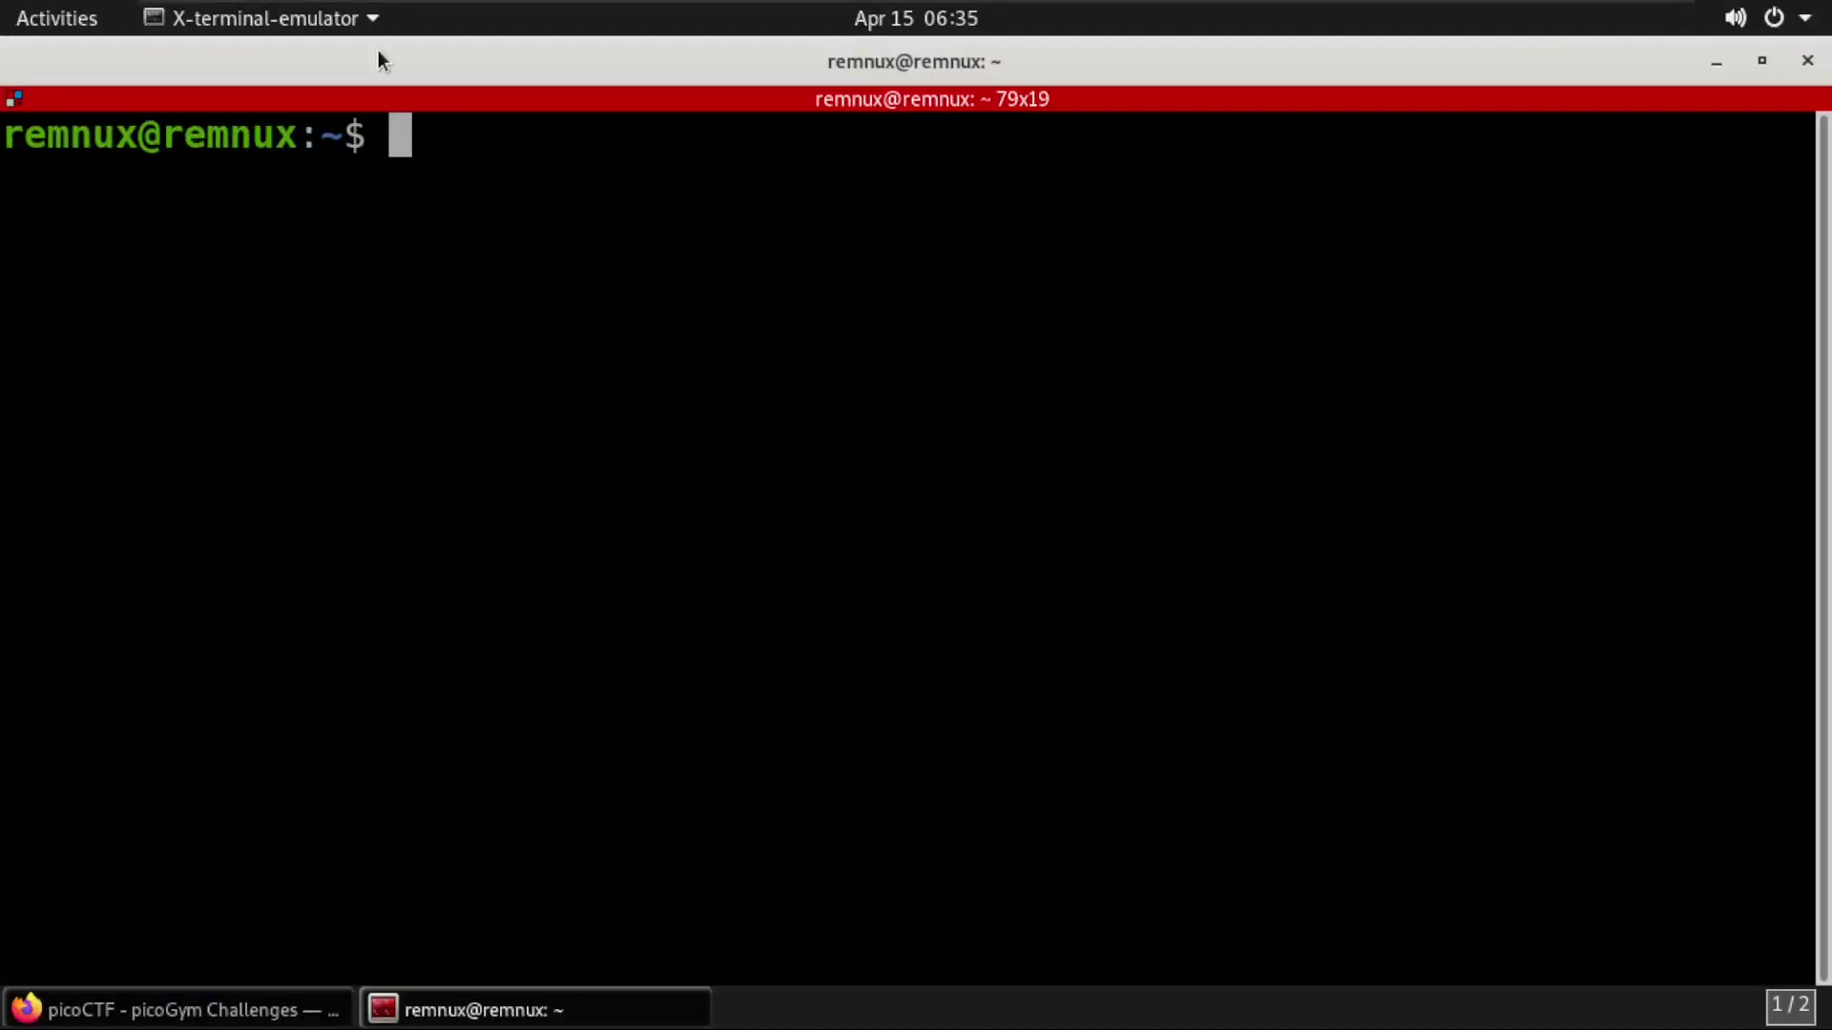
pyautogui.hotkey('ctrl', '+')
pyautogui.hotkey('ctrl', 'Delete')
pyautogui.press('BackSpace')
pyautogui.press('BackSpace')
pyautogui.press('BackSpace')
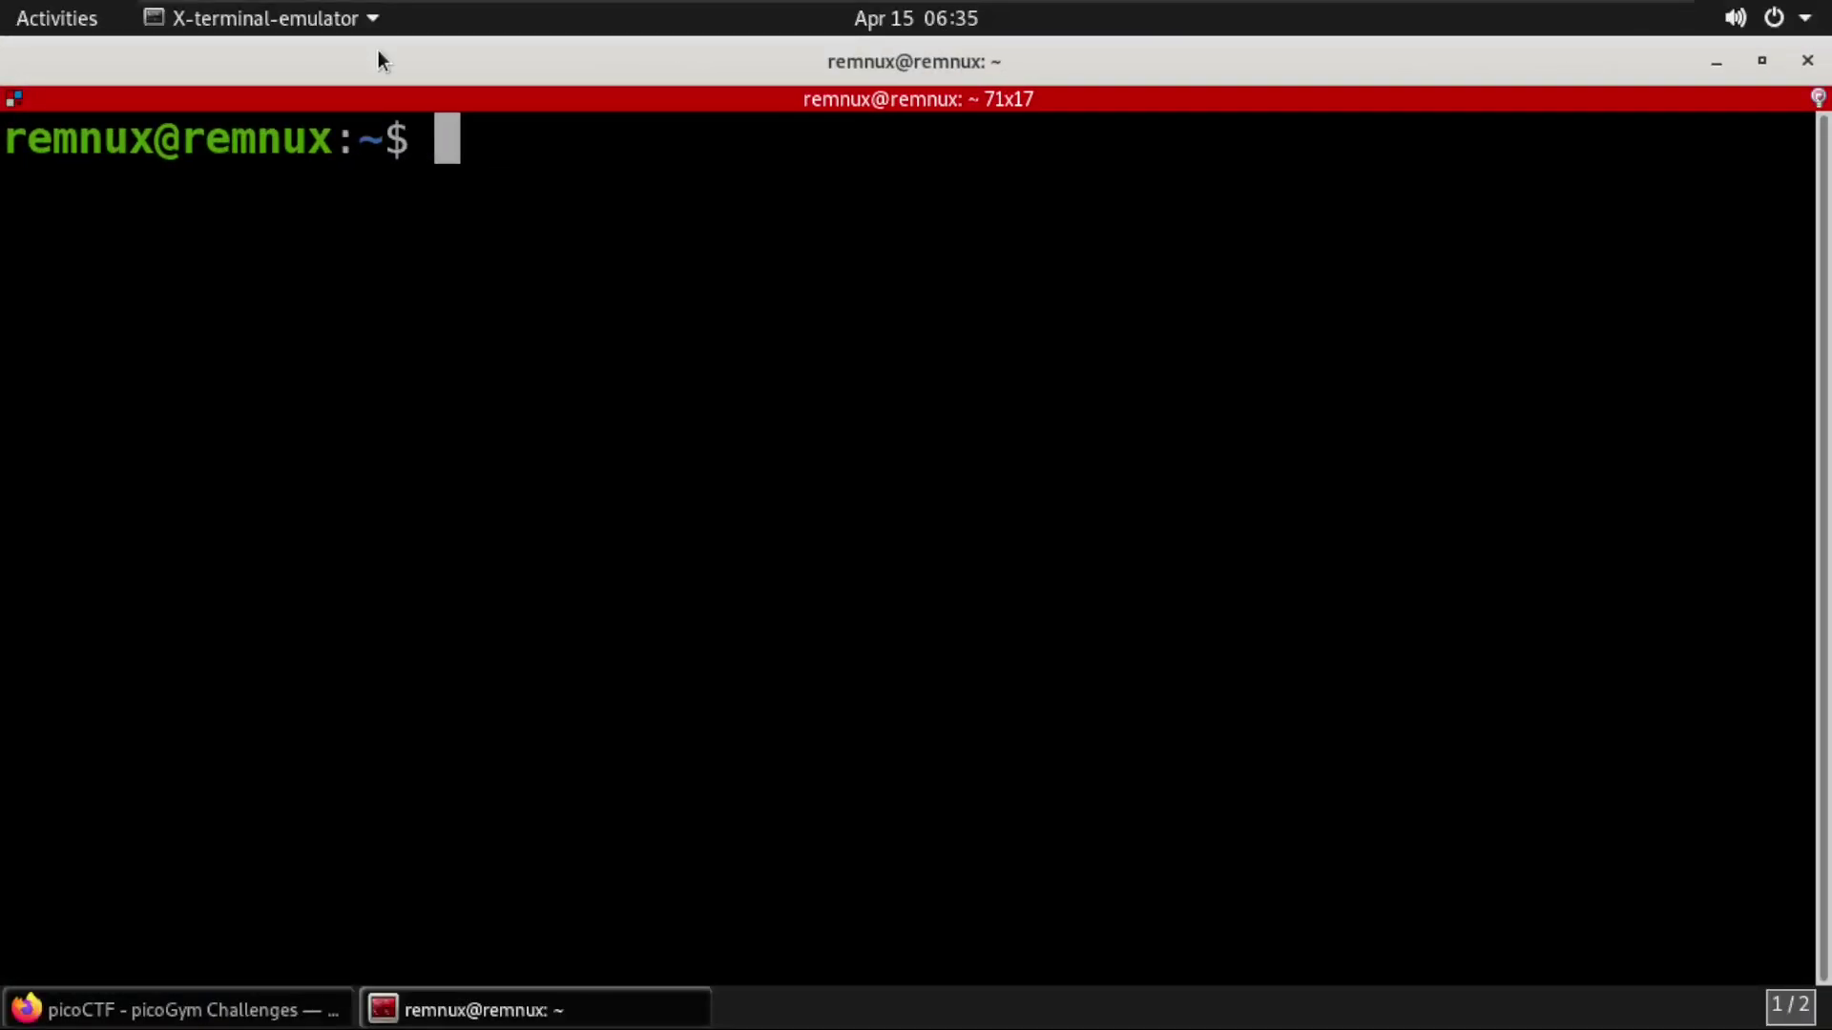
pyautogui.press('F11')
pyautogui.hotkey('ctrl', '+')
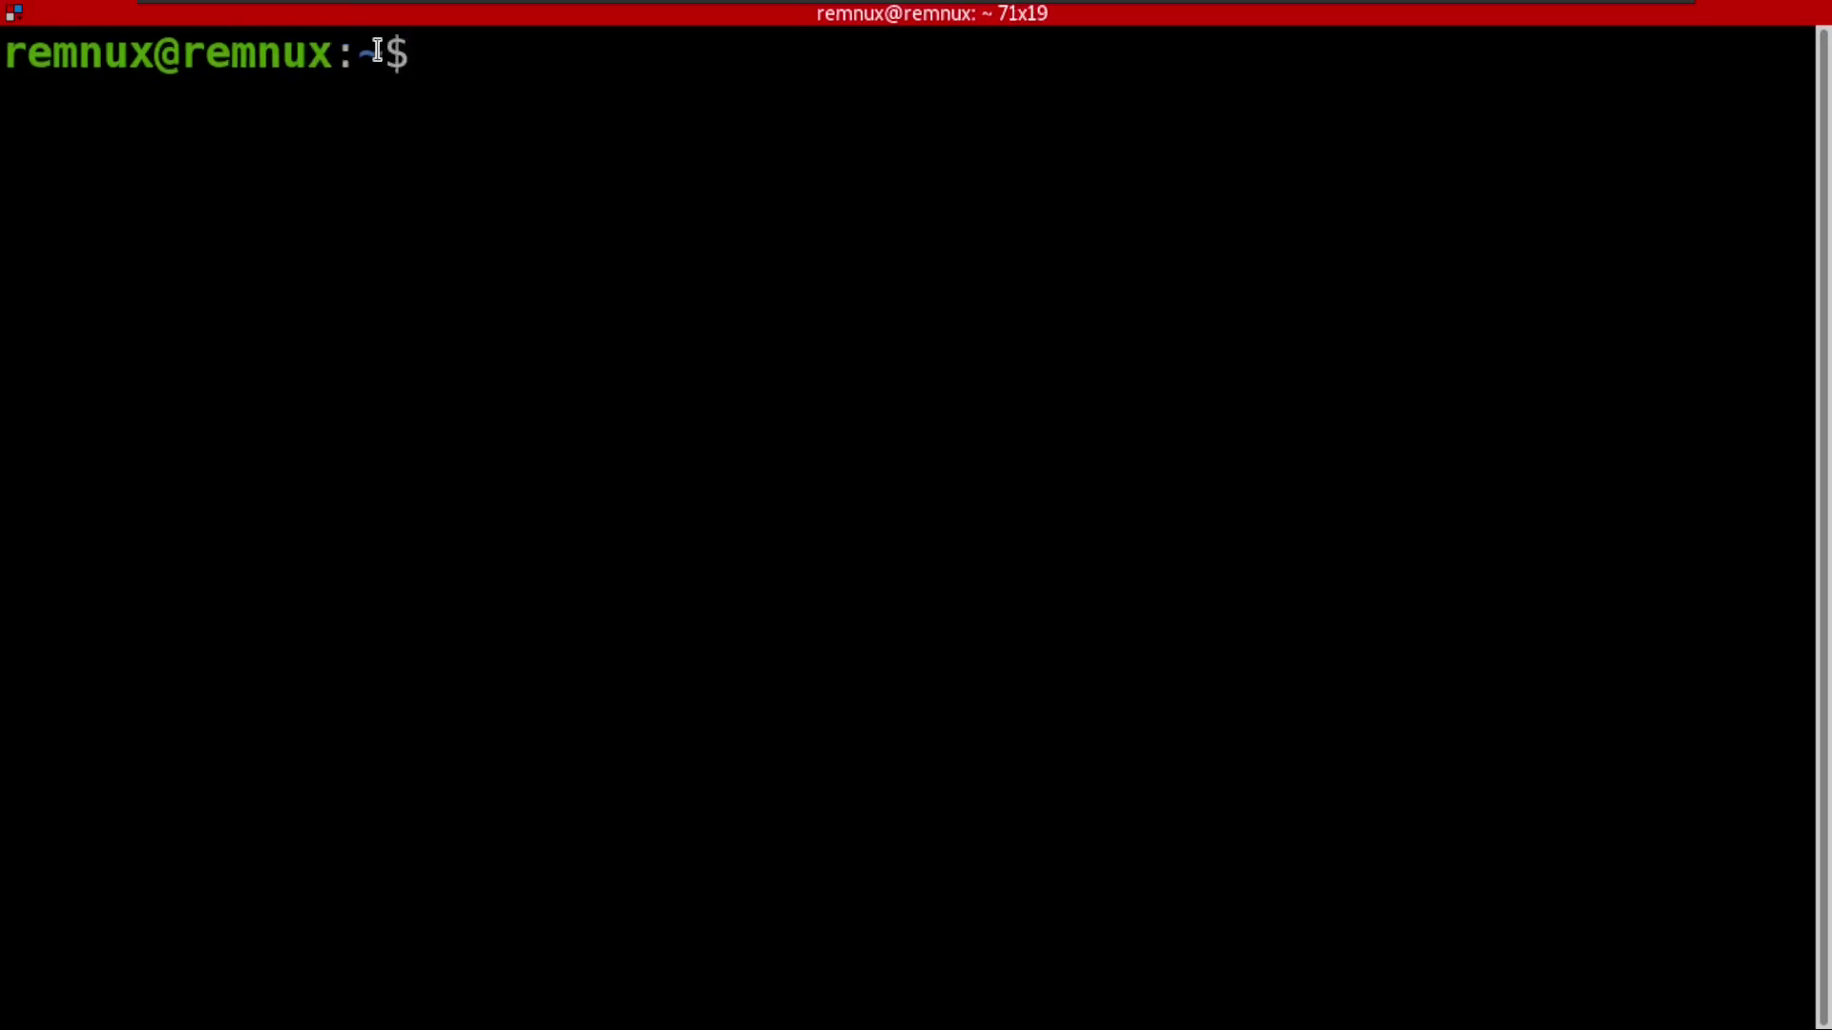
pyautogui.hotkey('ctrl', '+')
pyautogui.hotkey('ctrl', '+')
pyautogui.write('cd D')
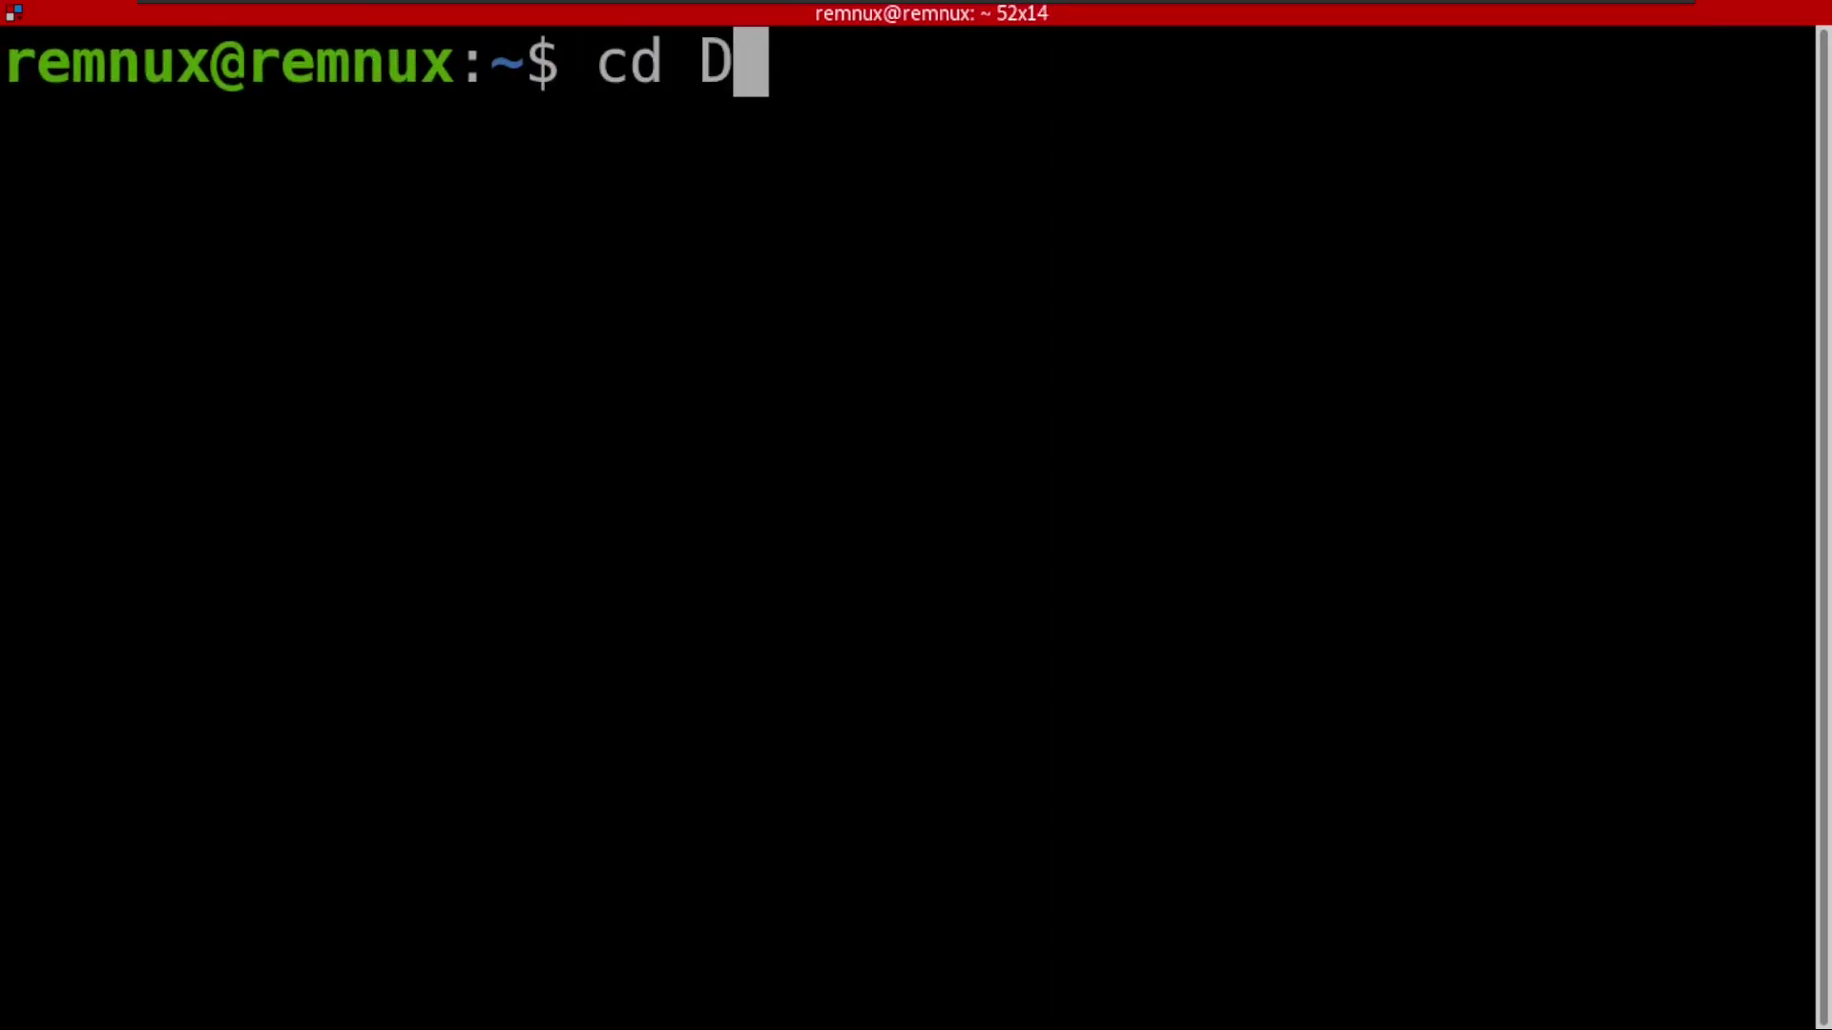
pyautogui.write('ES')
# - Change into Desktop/picoctf_2023/Generalskills/Specialer, confirm it is empty, and clear the screen
pyautogui.press('BackSpace')
pyautogui.press('BackSpace')
pyautogui.press('Tab')
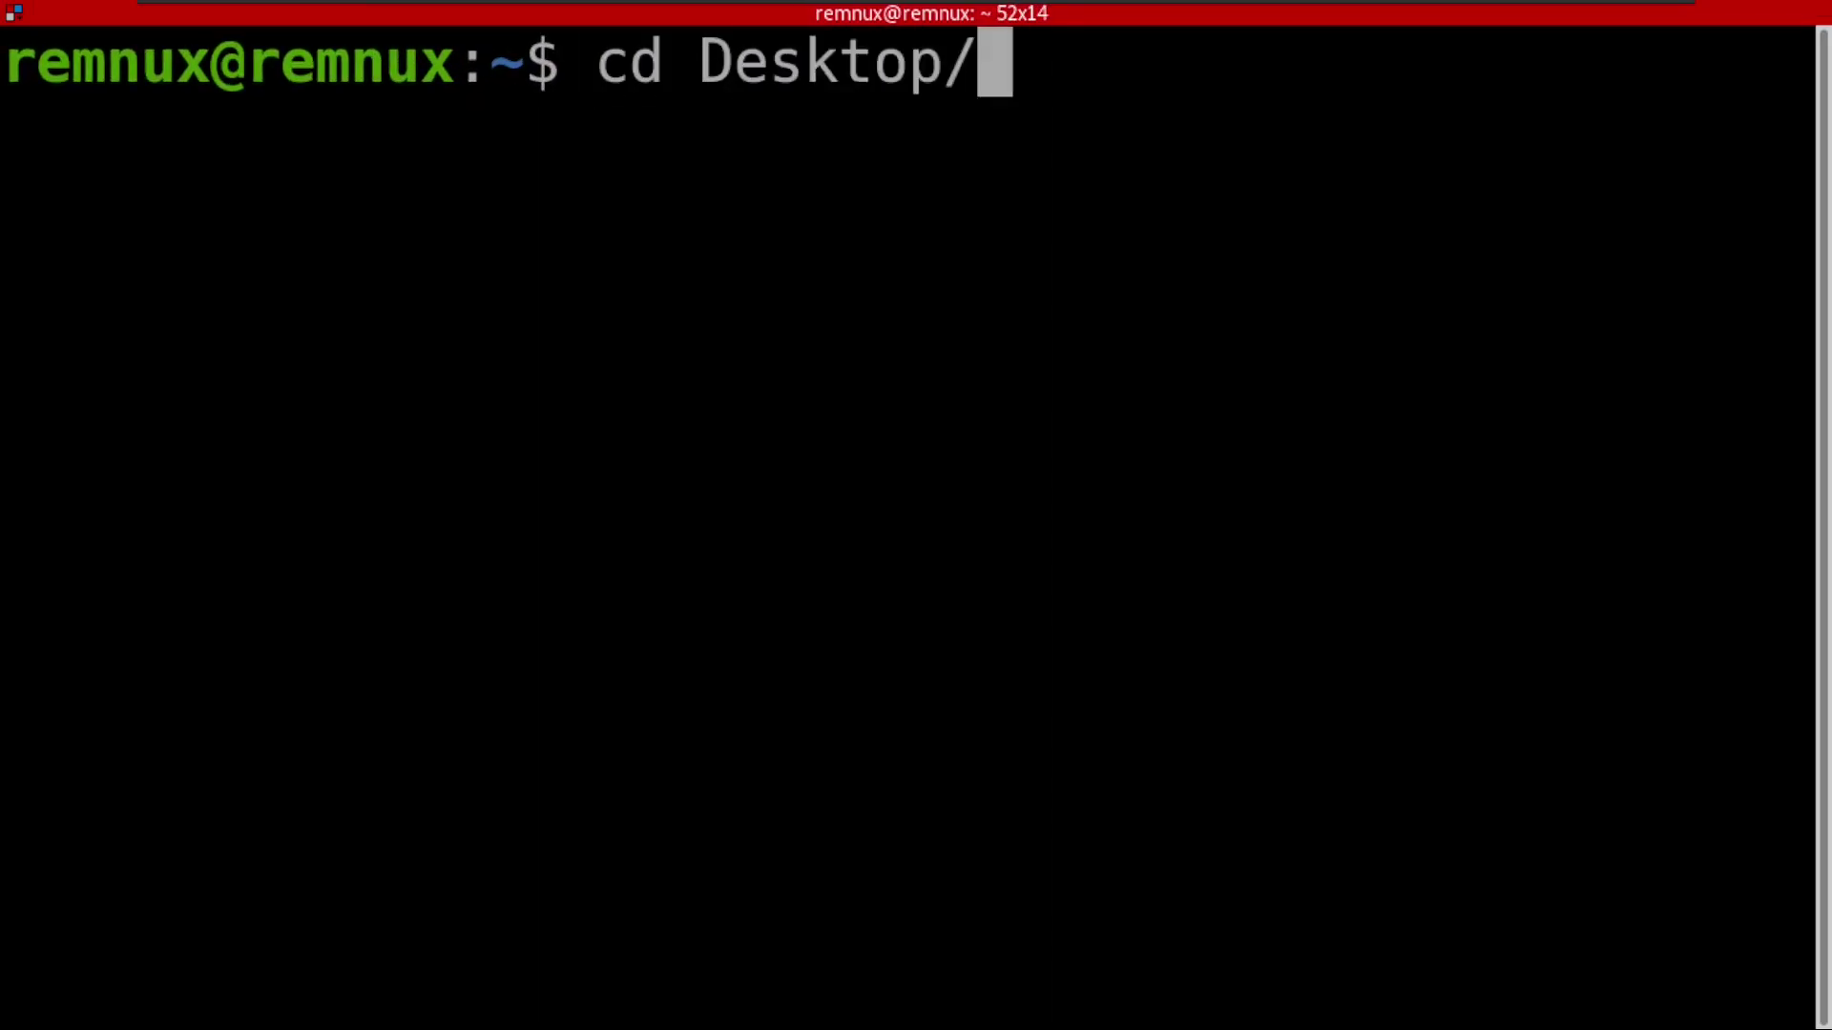
pyautogui.write('pi')
pyautogui.press('Tab')
pyautogui.write('Ge')
pyautogui.press('Tab')
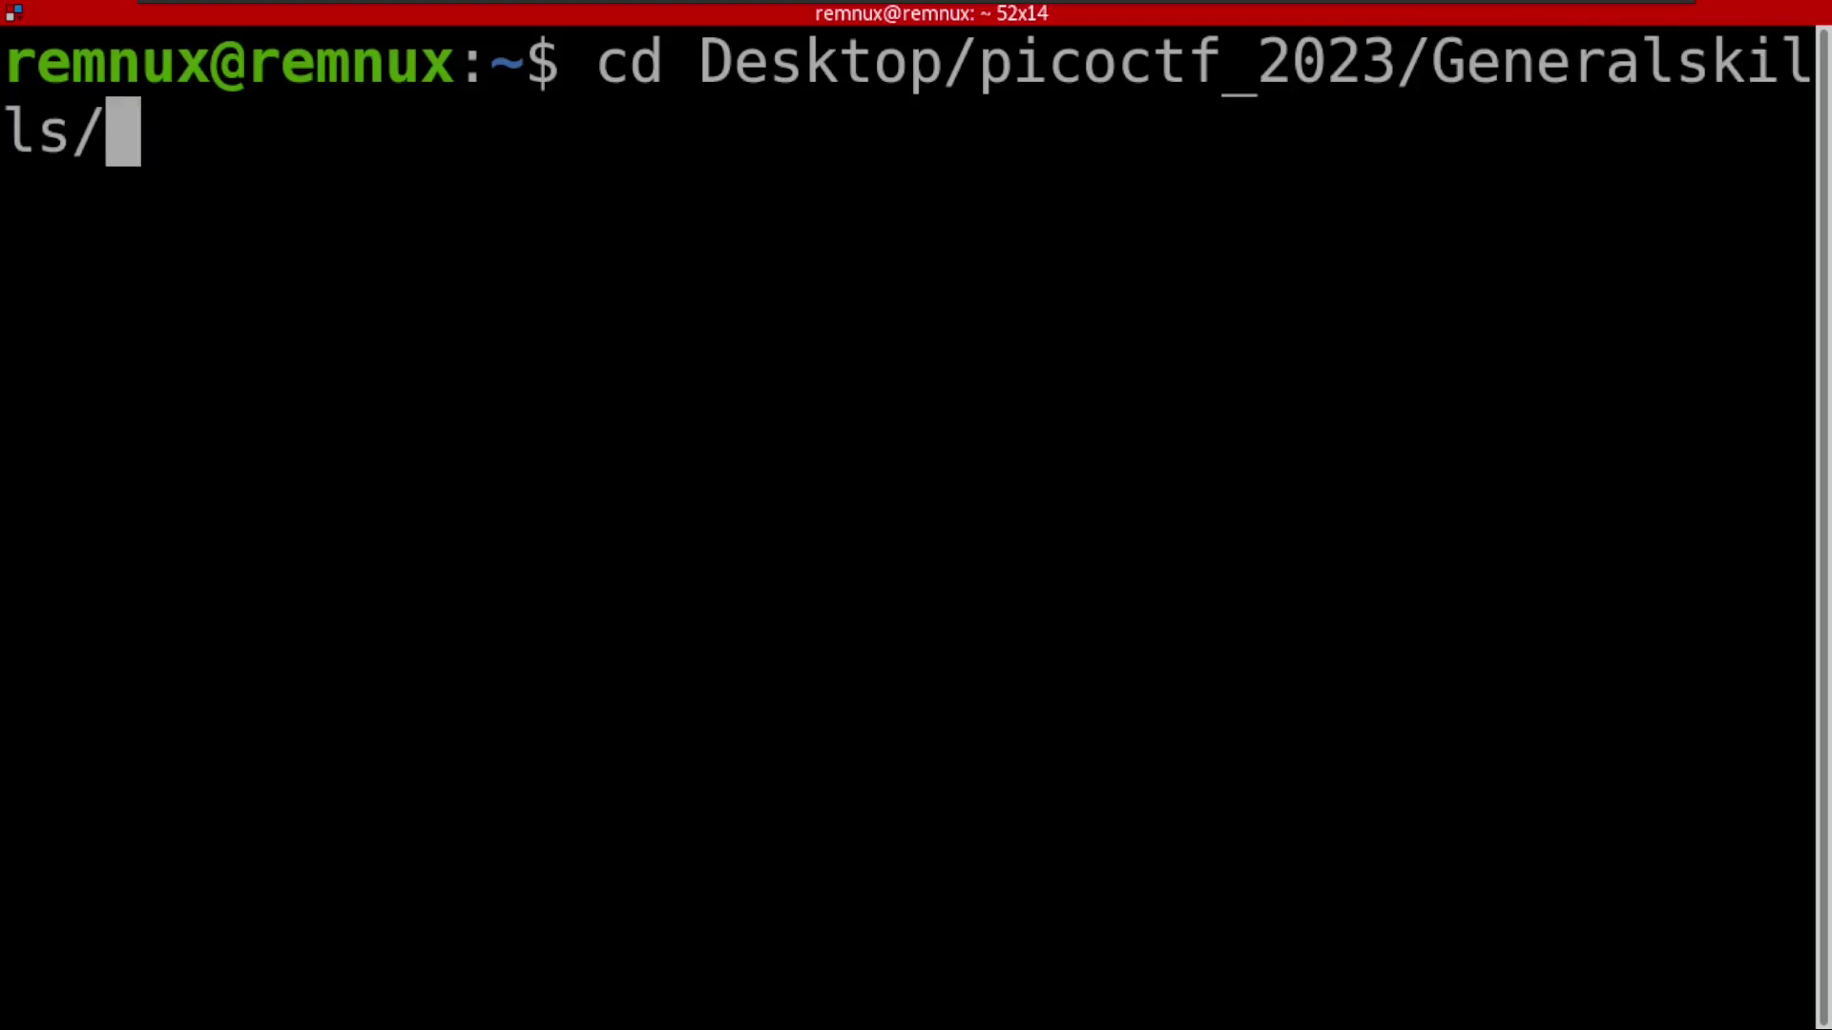
pyautogui.write('Speicaler')
pyautogui.press('Return')
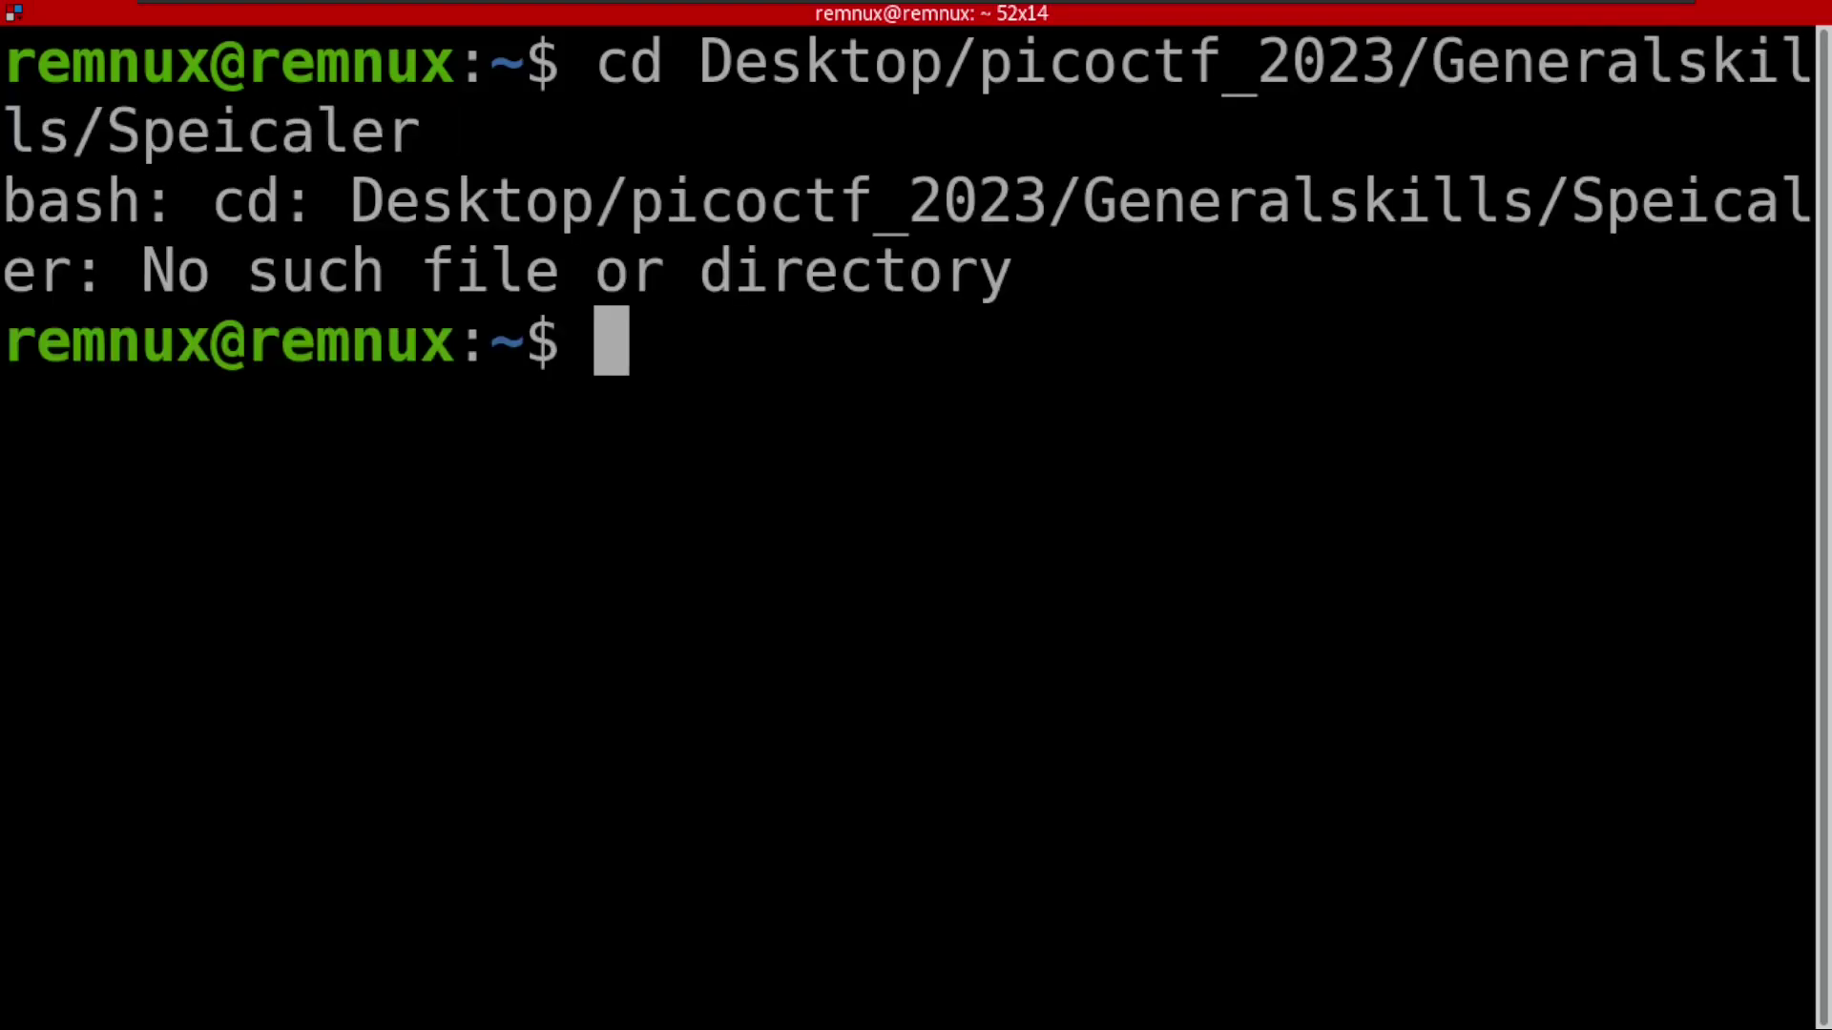
pyautogui.write('ls')
pyautogui.press('Return')
pyautogui.write('ls')
pyautogui.press('Up')
pyautogui.press('Up')
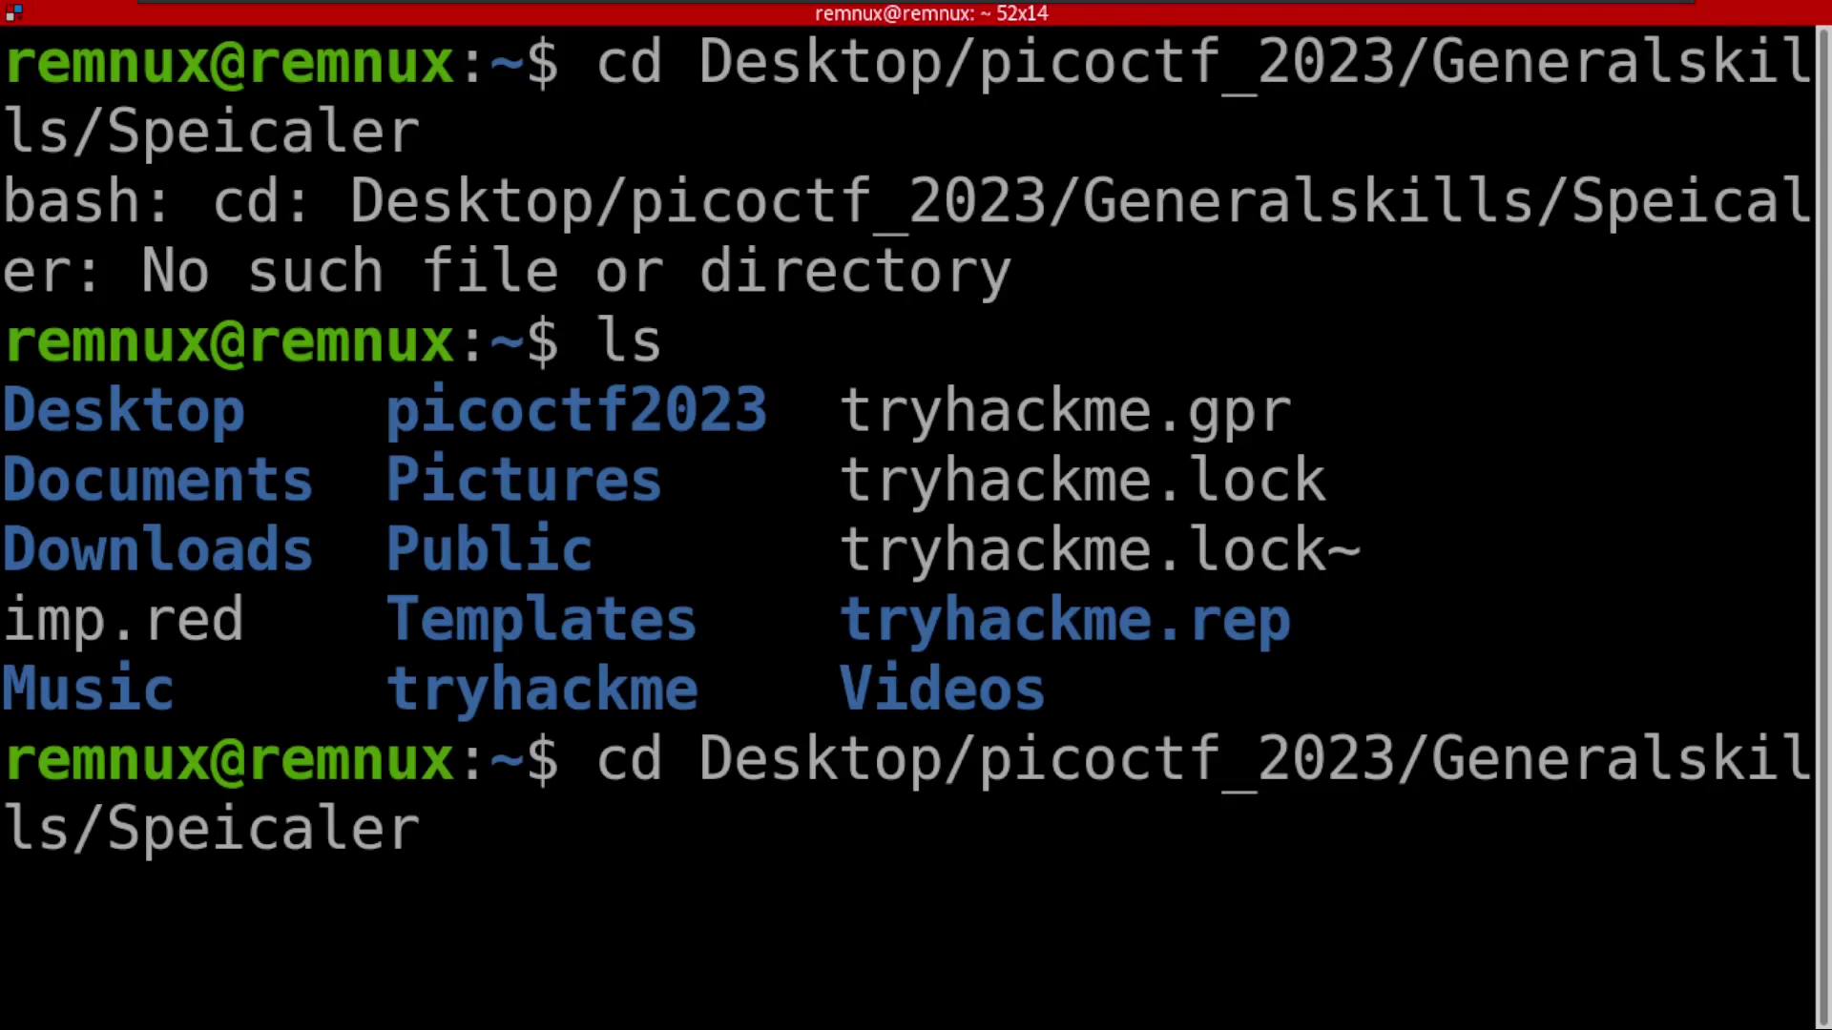
pyautogui.press('BackSpace')
pyautogui.press('BackSpace')
pyautogui.press('BackSpace')
pyautogui.press('BackSpace')
pyautogui.press('BackSpace')
pyautogui.press('BackSpace')
pyautogui.write('cie')
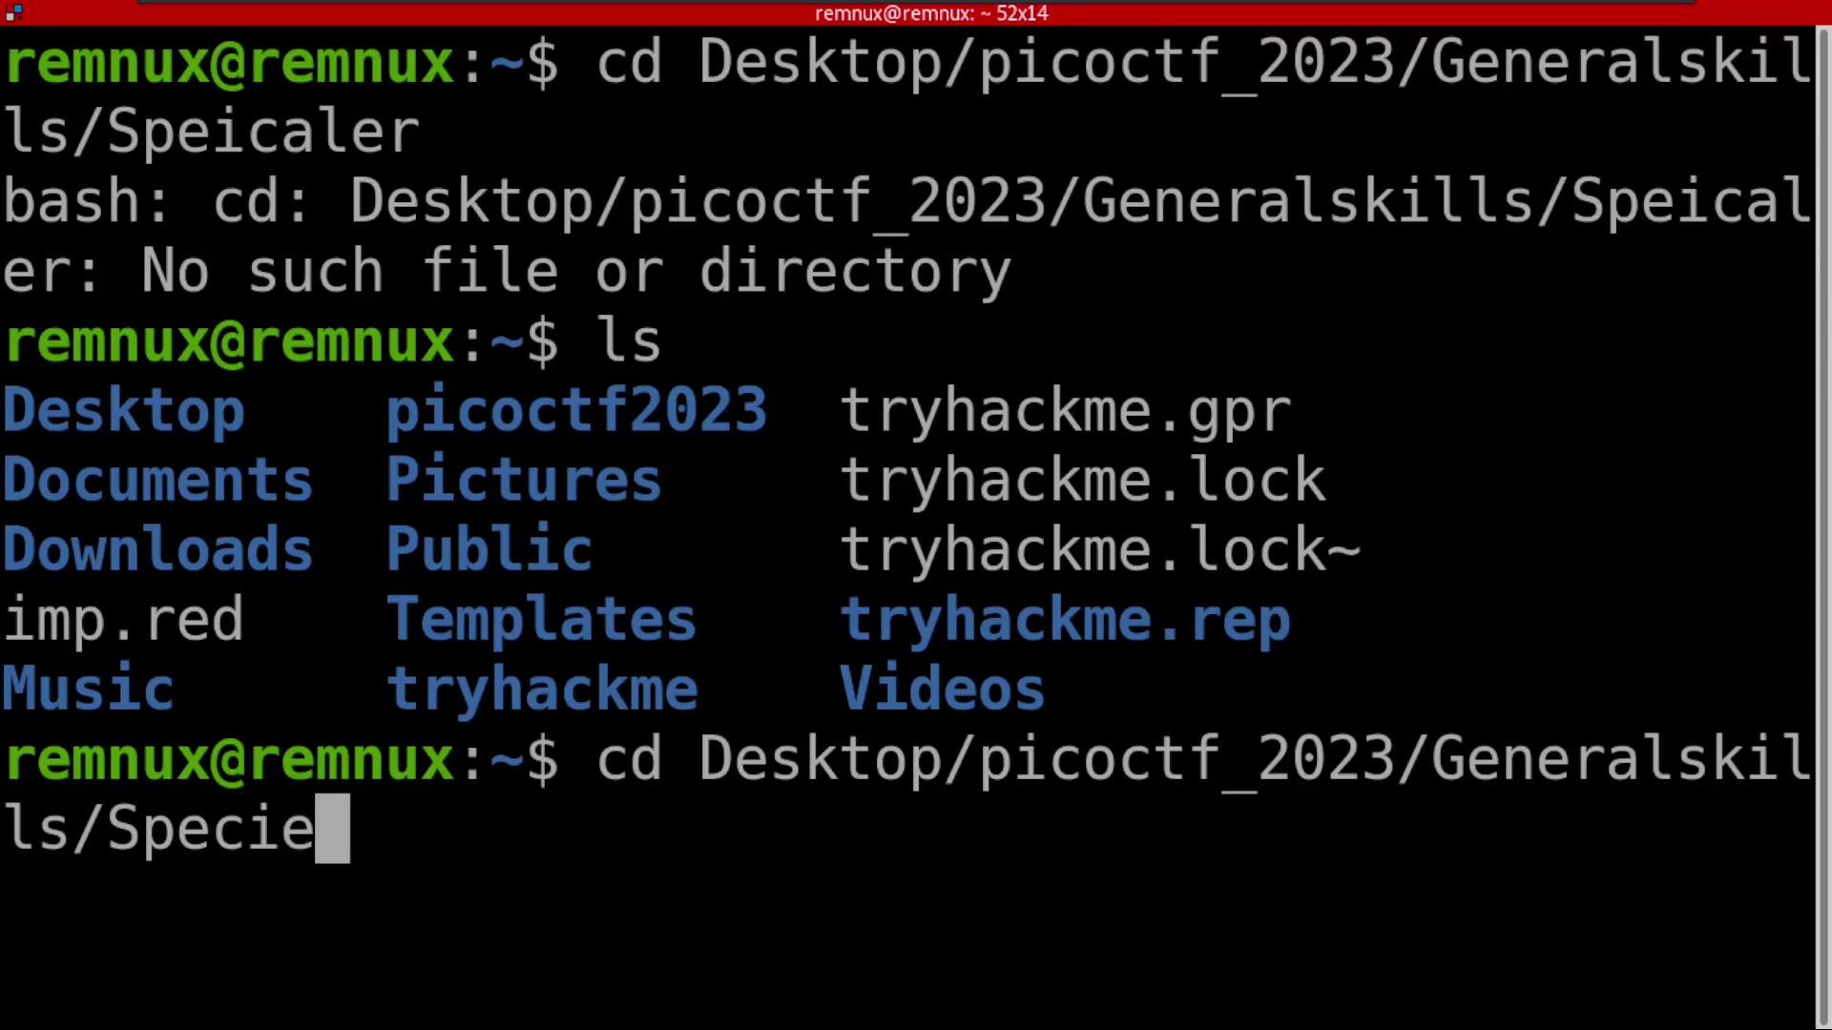
pyautogui.press('BackSpace')
pyautogui.write('aler')
pyautogui.press('Return')
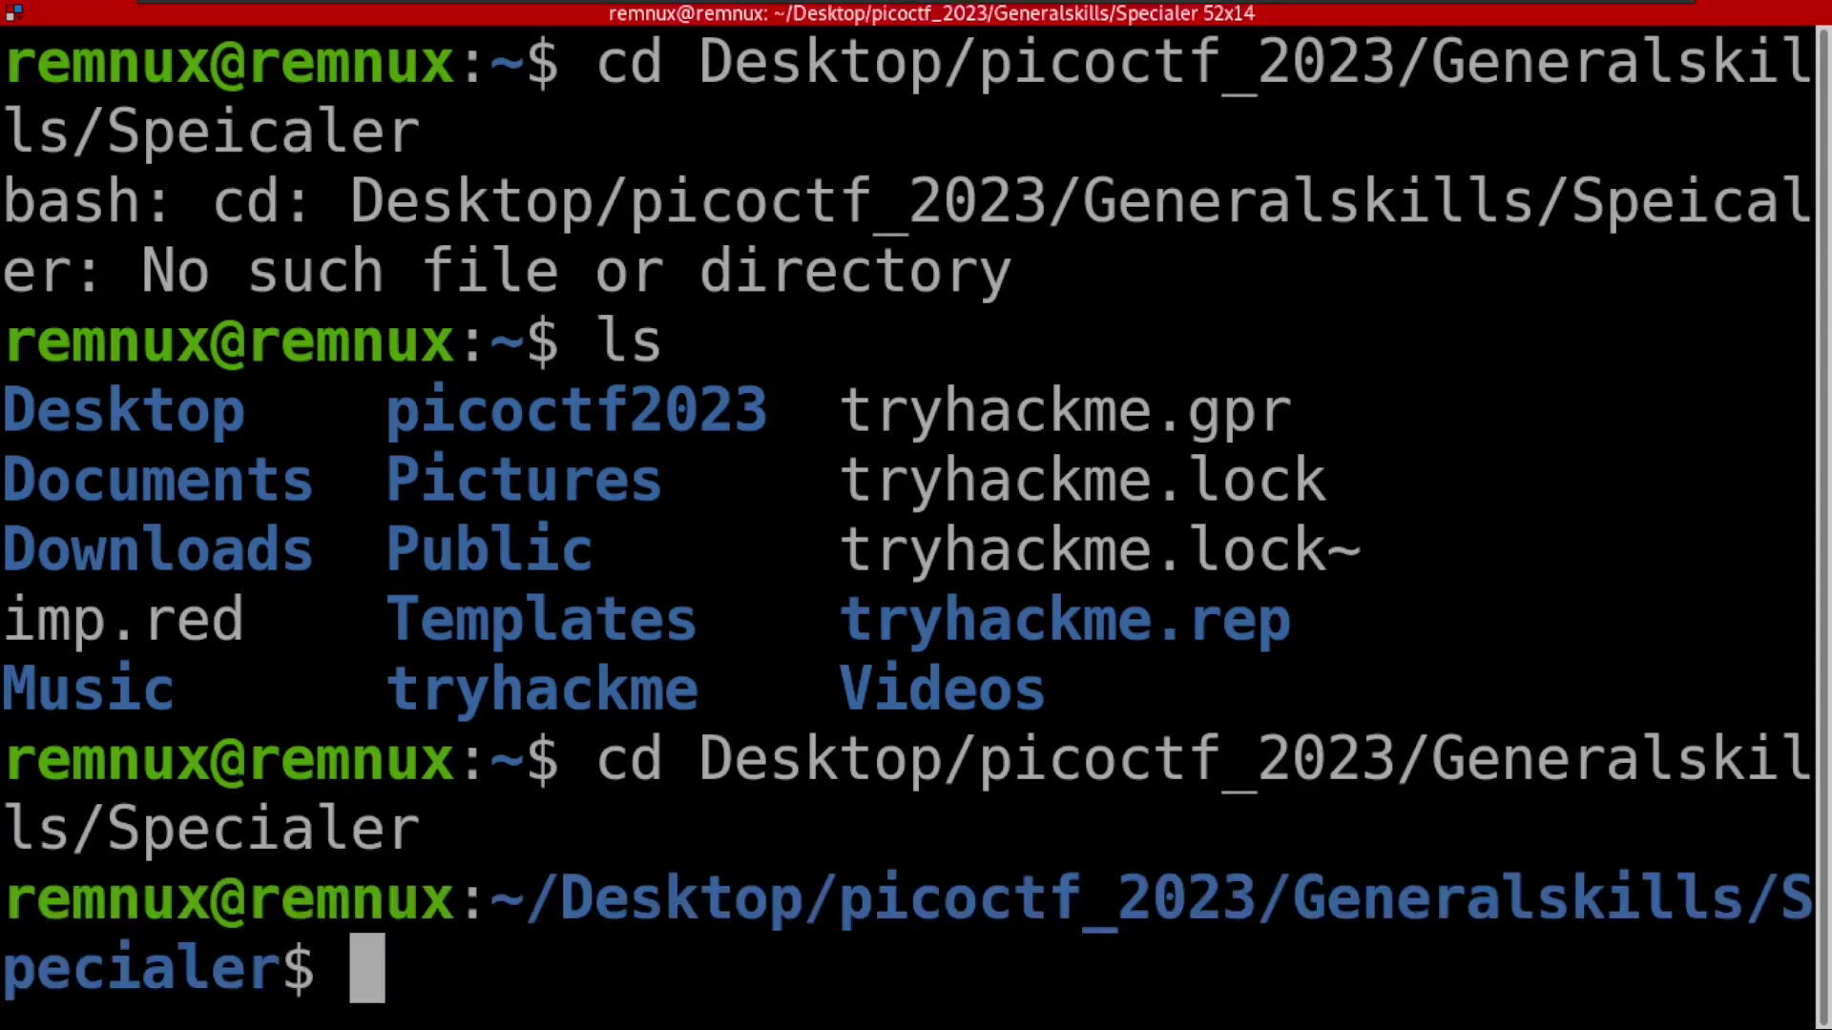
pyautogui.write('ls')
pyautogui.press('Return')
pyautogui.hotkey('ctrl', '-')
pyautogui.hotkey('ctrl', '-')
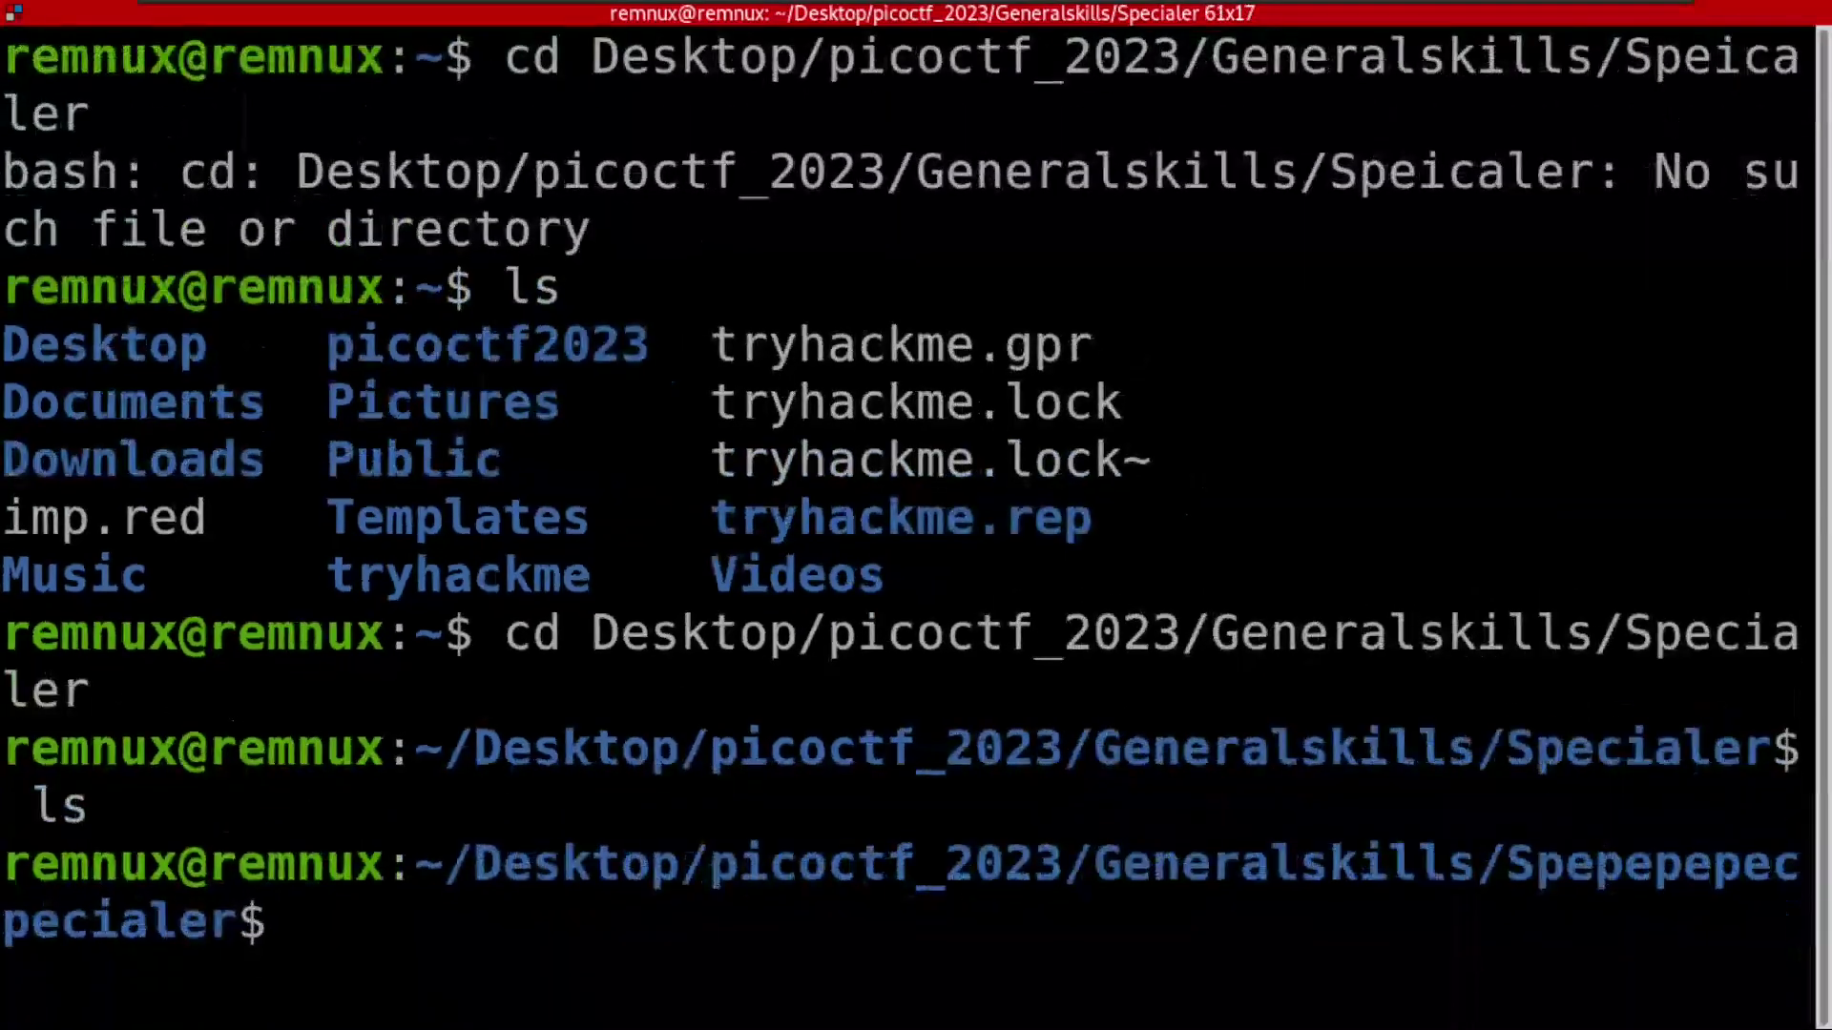
pyautogui.write(';')
pyautogui.press('BackSpace')
pyautogui.hotkey('ctrl', 'l')
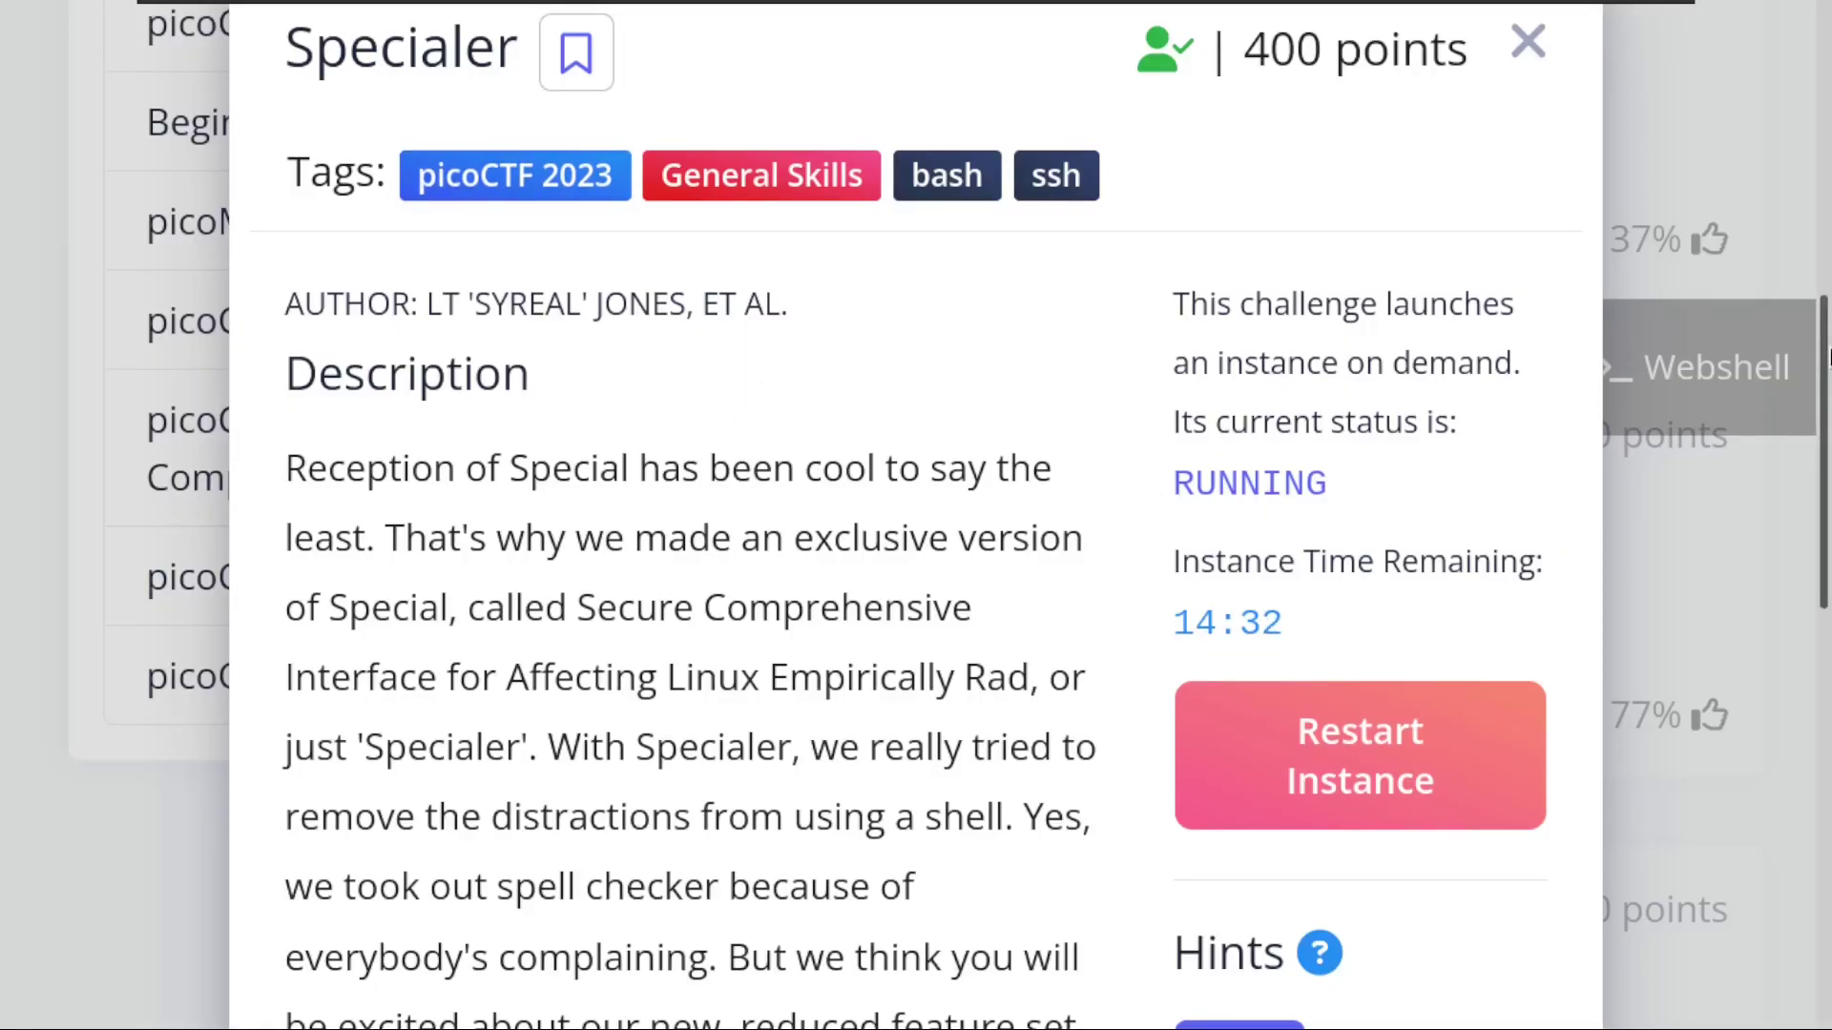
pyautogui.scroll(-10, 1192, 917)
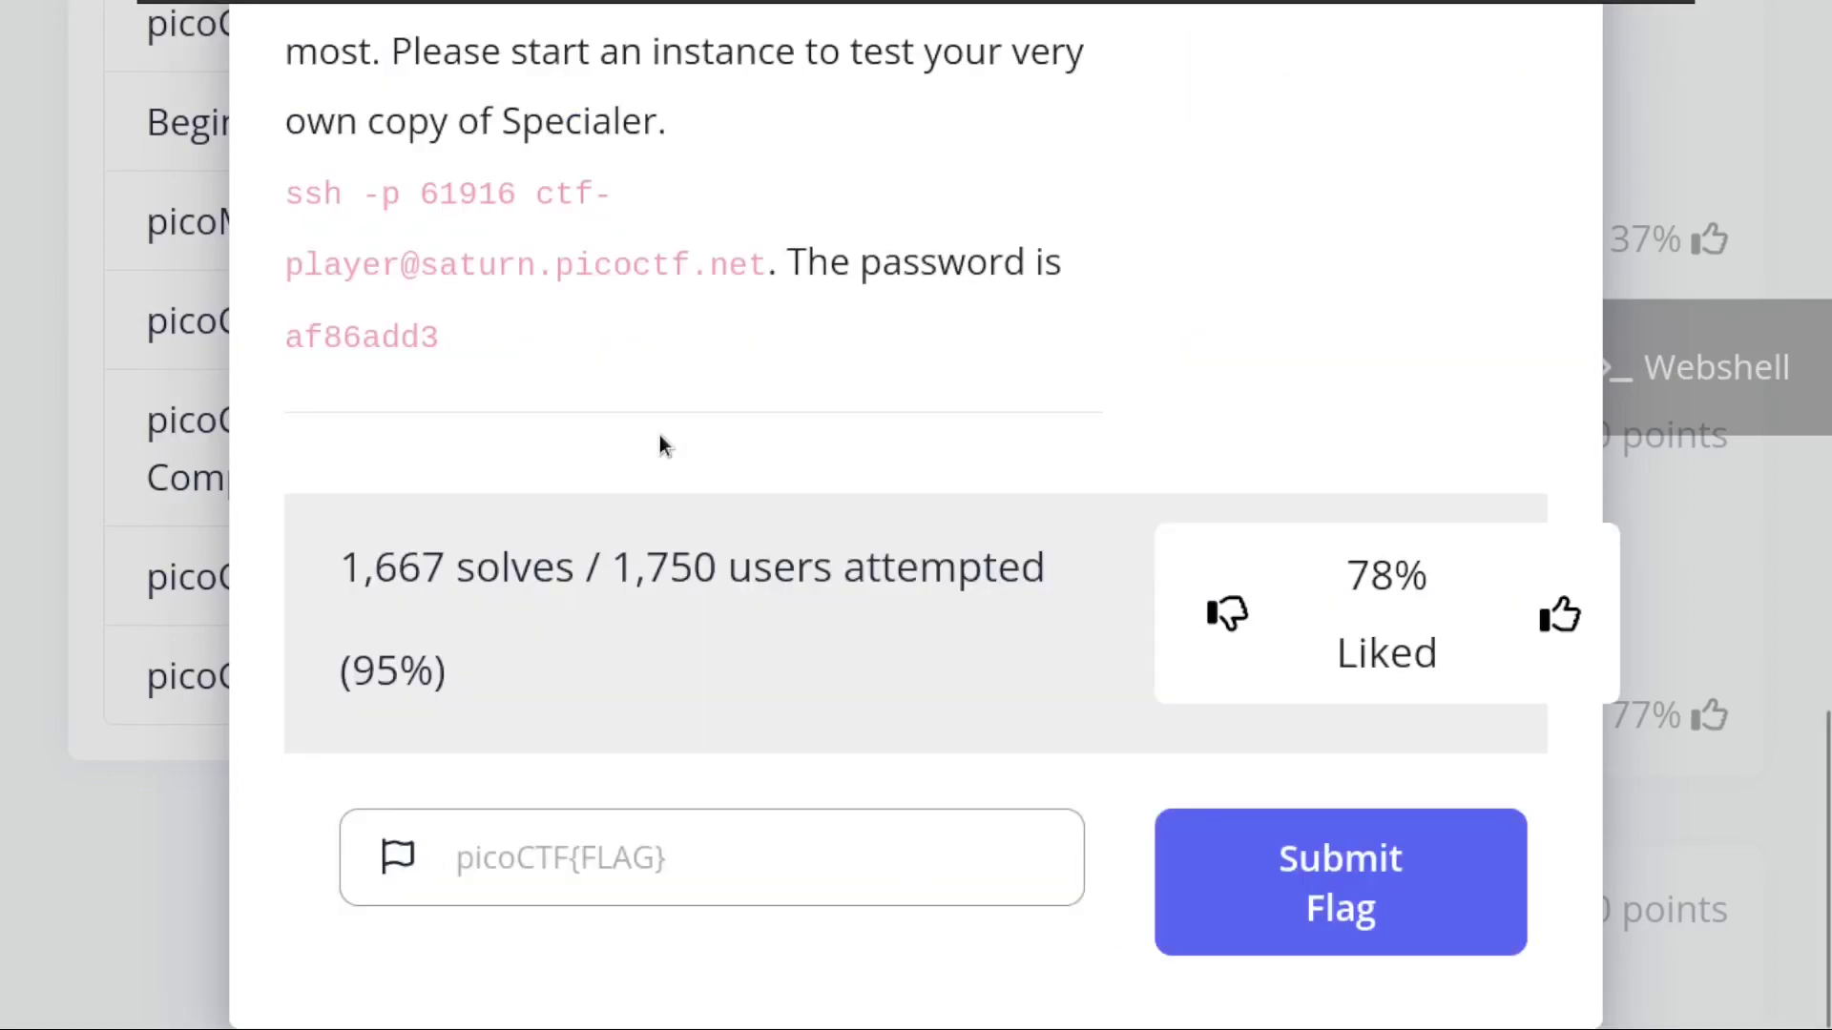
# - Zoom out the page, copy the ssh connection command, and run it in the terminal
pyautogui.hotkey('ctrl', '-')
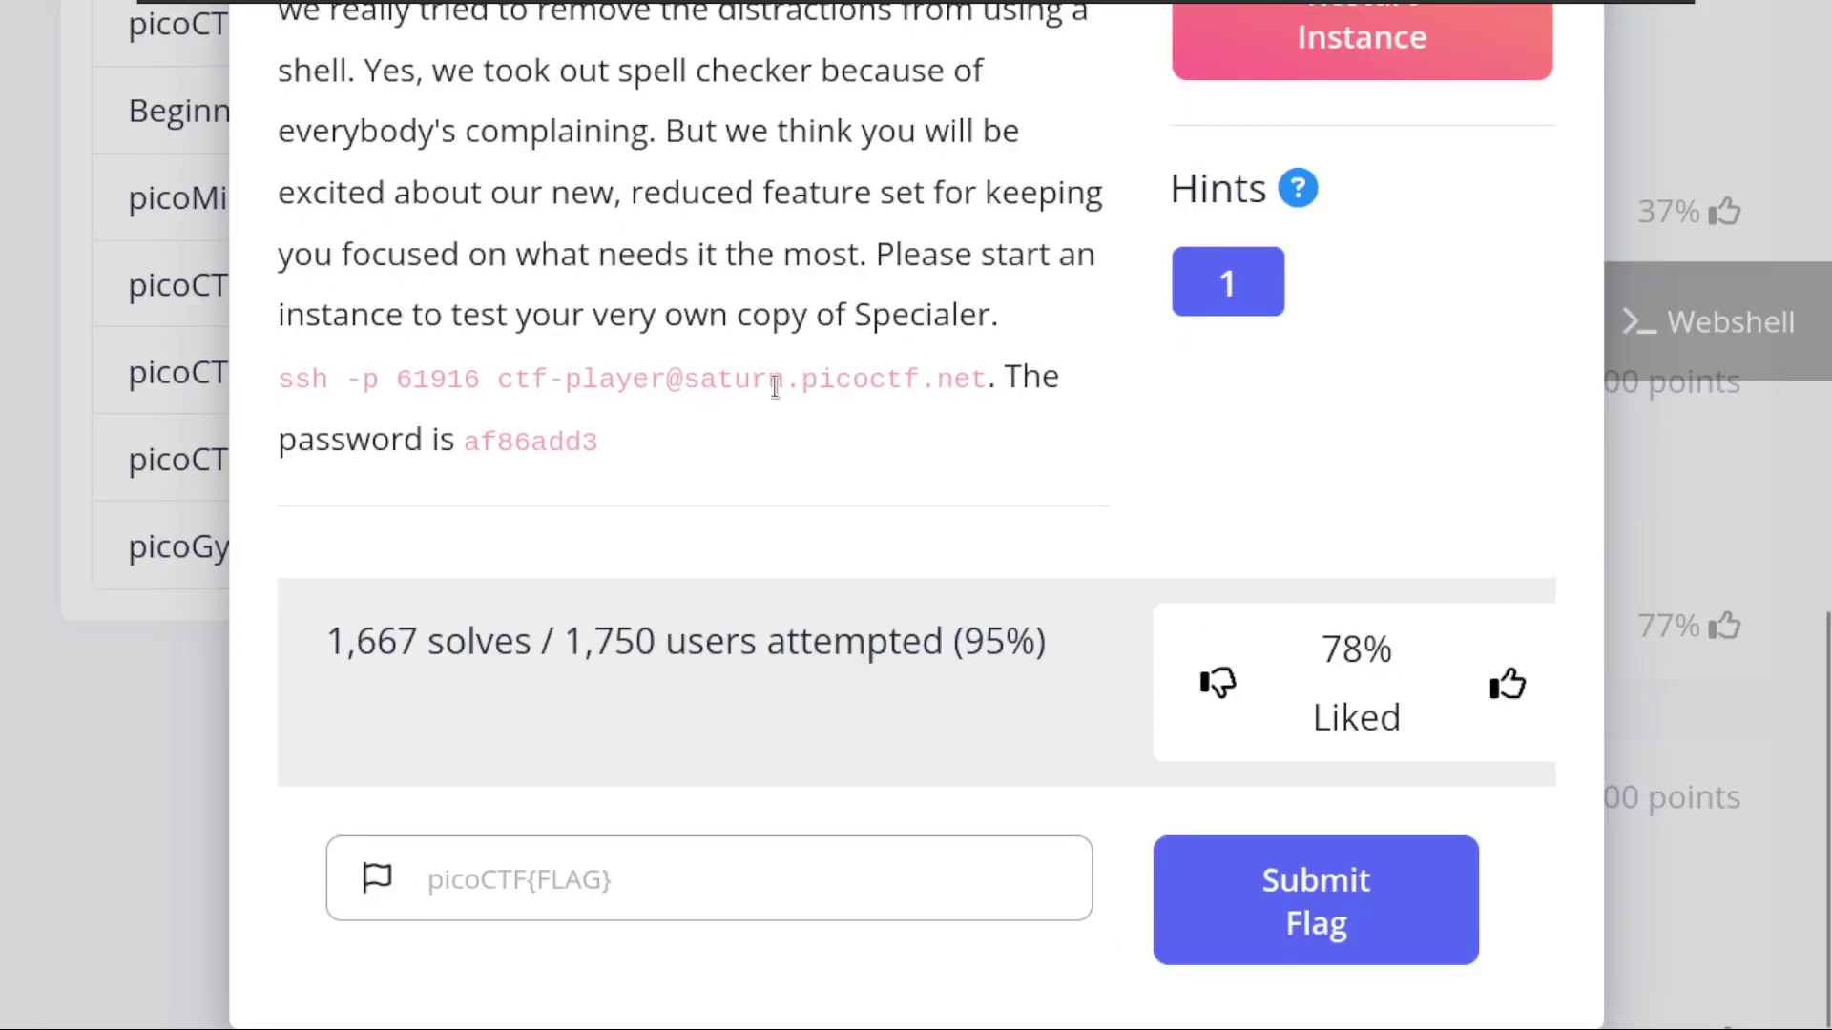
pyautogui.moveTo(989, 379); pyautogui.dragTo(278, 386)
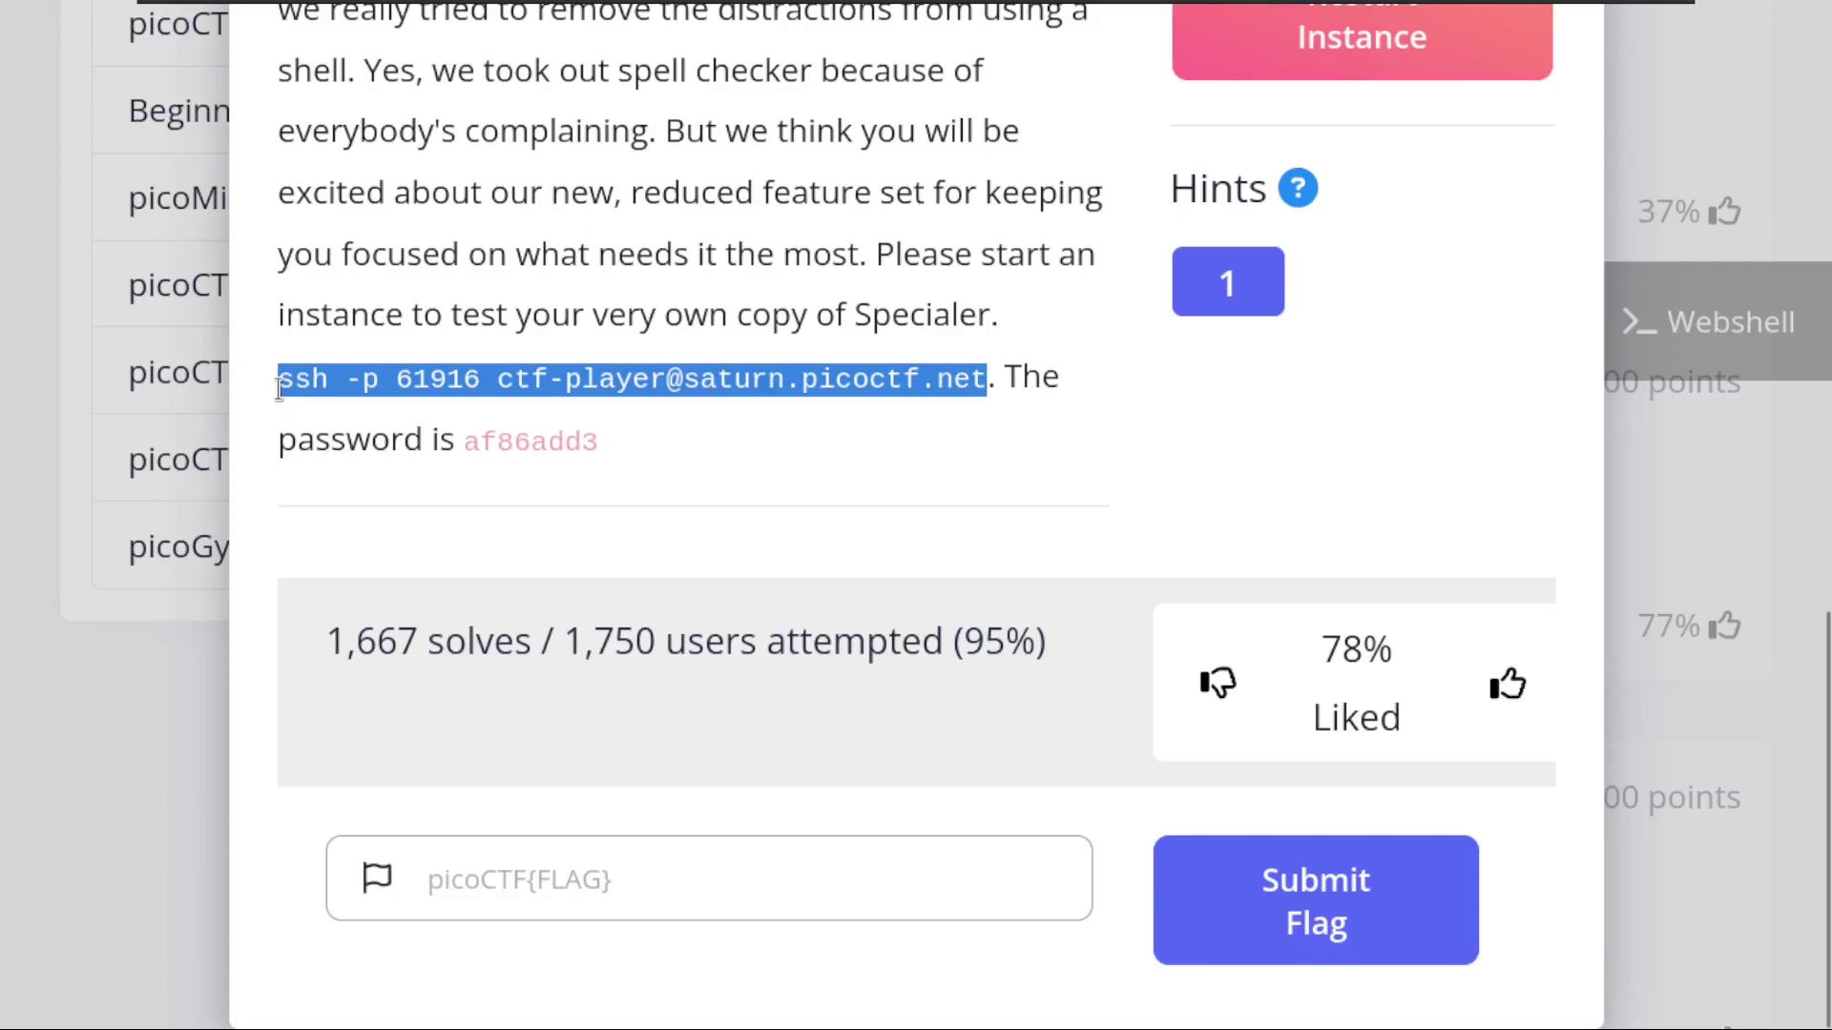
pyautogui.hotkey('ctrl', 'c')
pyautogui.hotkey('alt', 'Tab')
pyautogui.hotkey('ctrl', 'shift', 'v')
pyautogui.press('Return')
pyautogui.hotkey('alt', 'Tab')
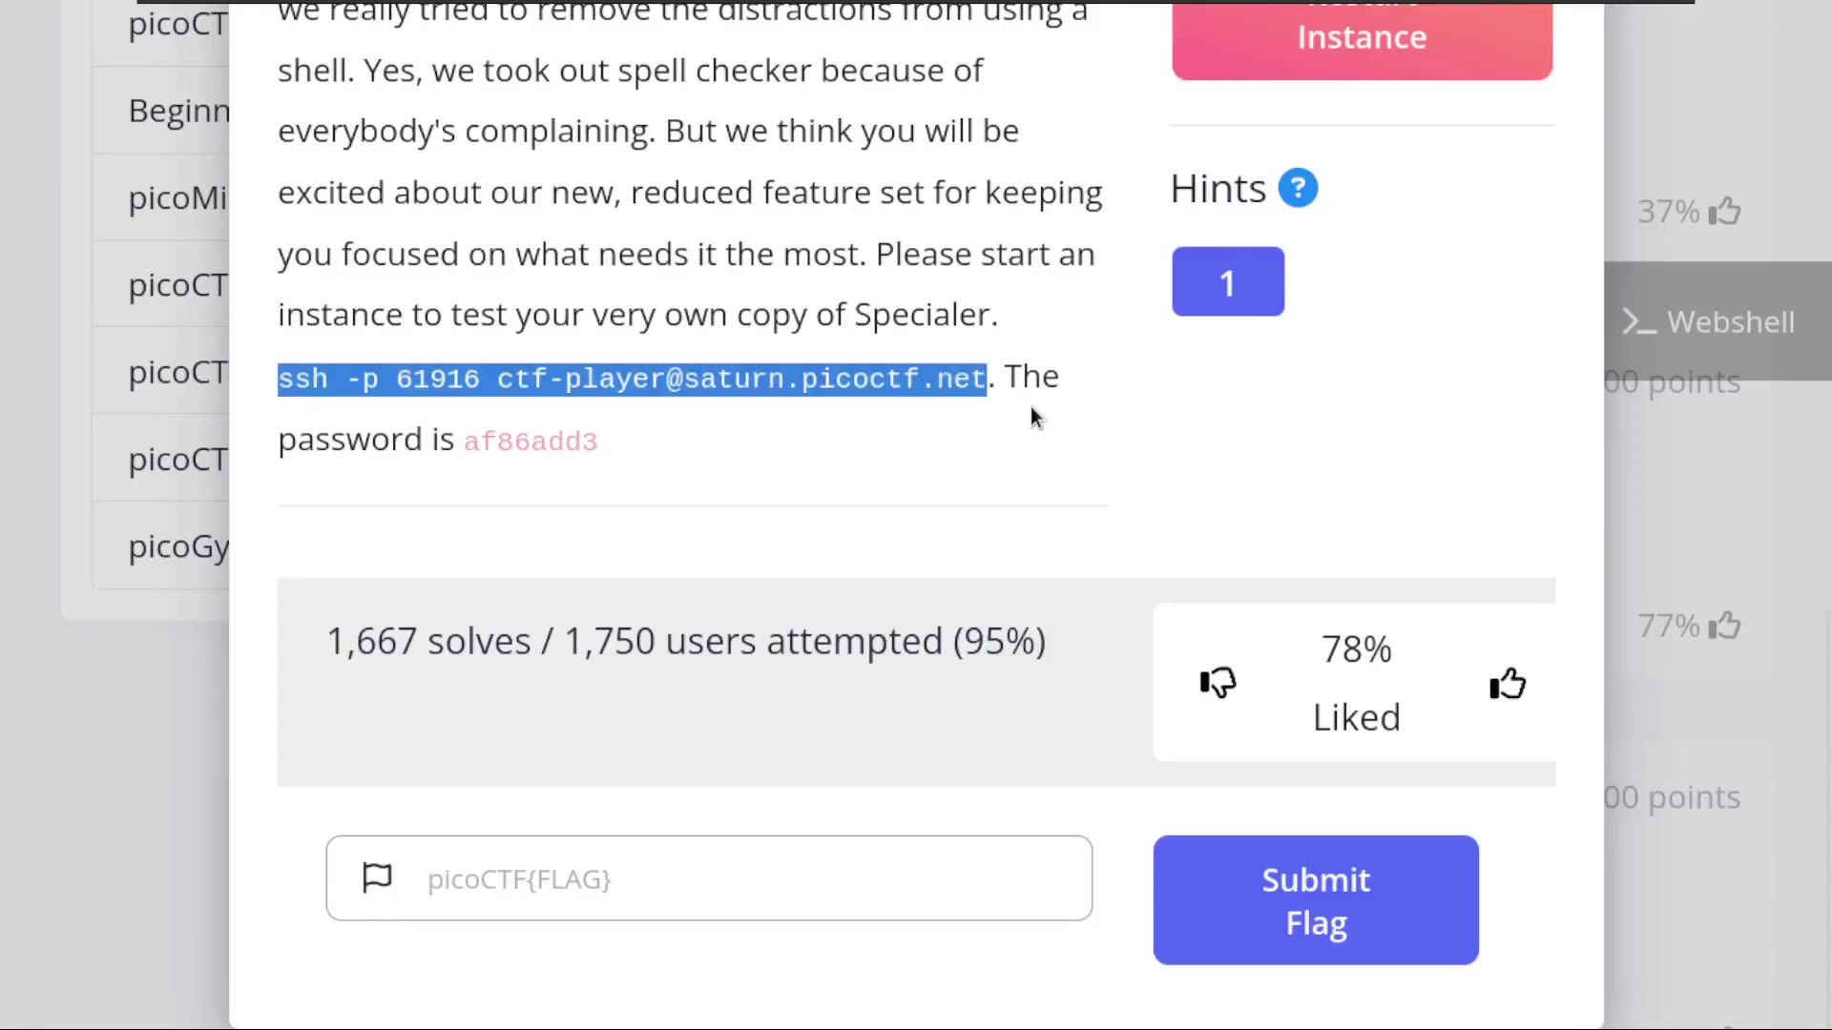
# - Copy the instance password, trust the host, and log into the Specialer shell
pyautogui.doubleClick(540, 447)
pyautogui.hotkey('ctrl', 'c')
pyautogui.hotkey('alt', 'Tab')
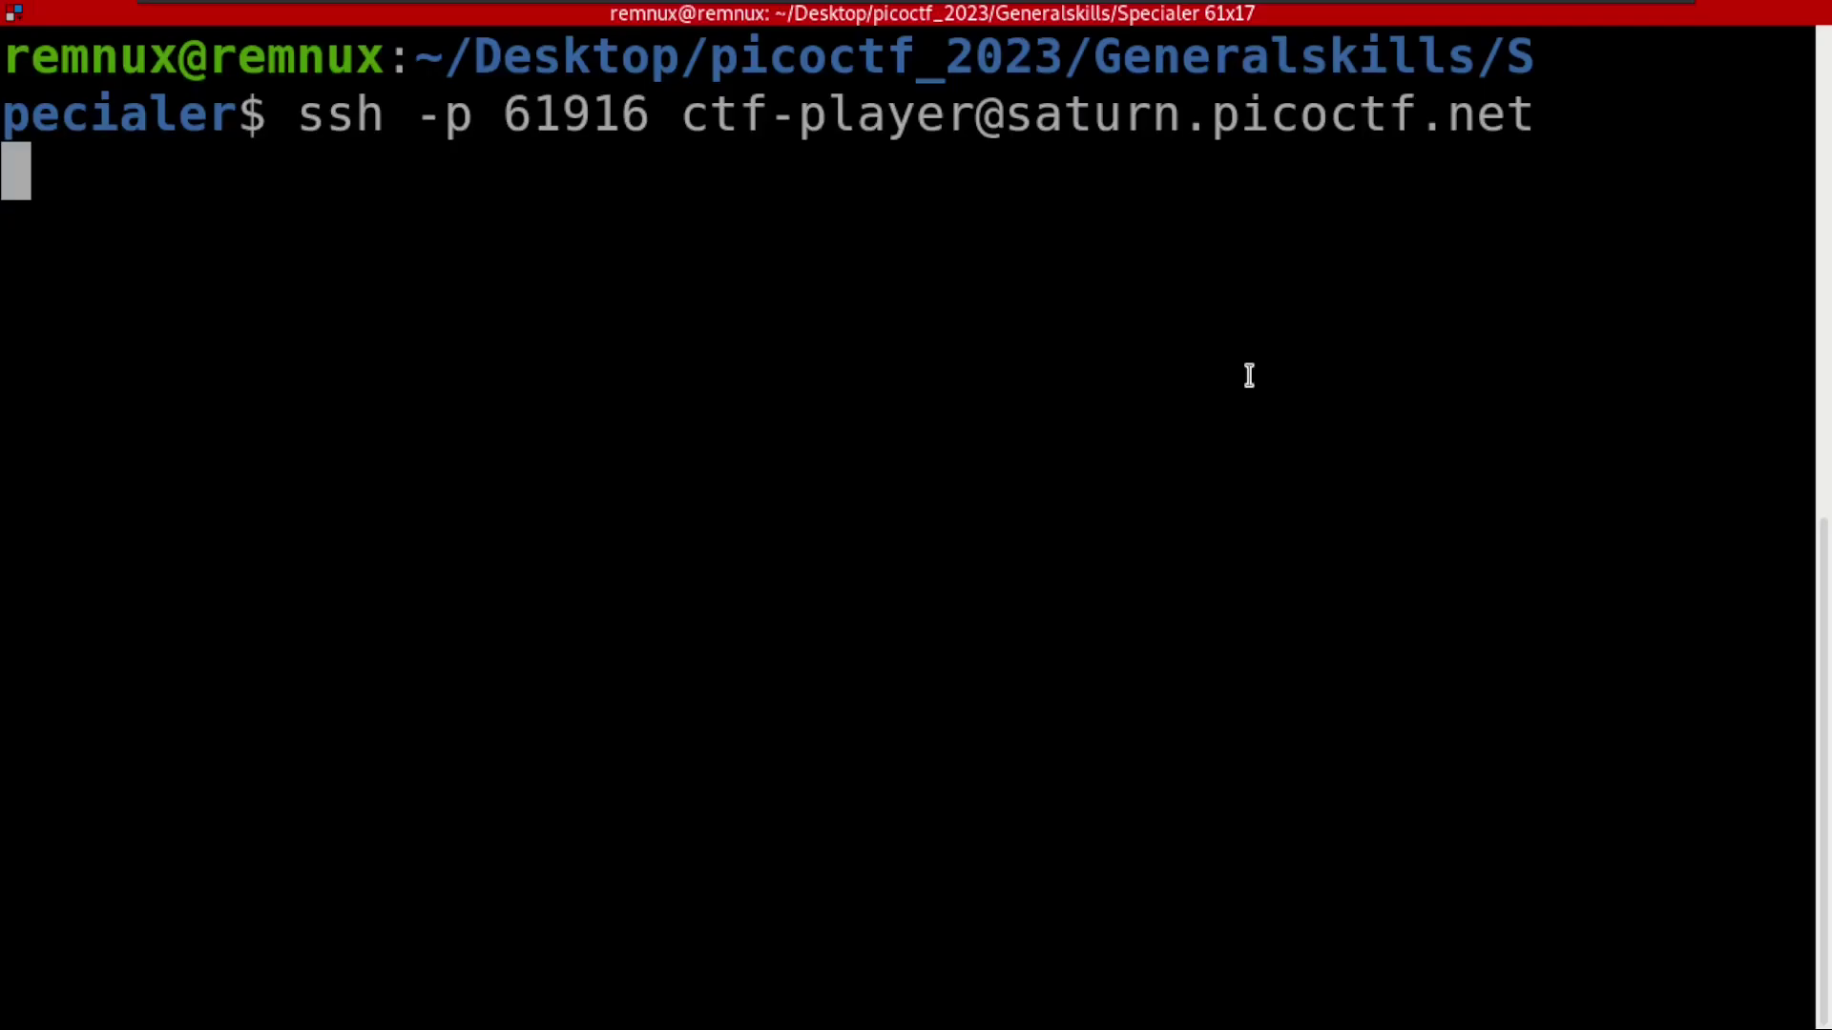
pyautogui.write('yes')
pyautogui.press('Return')
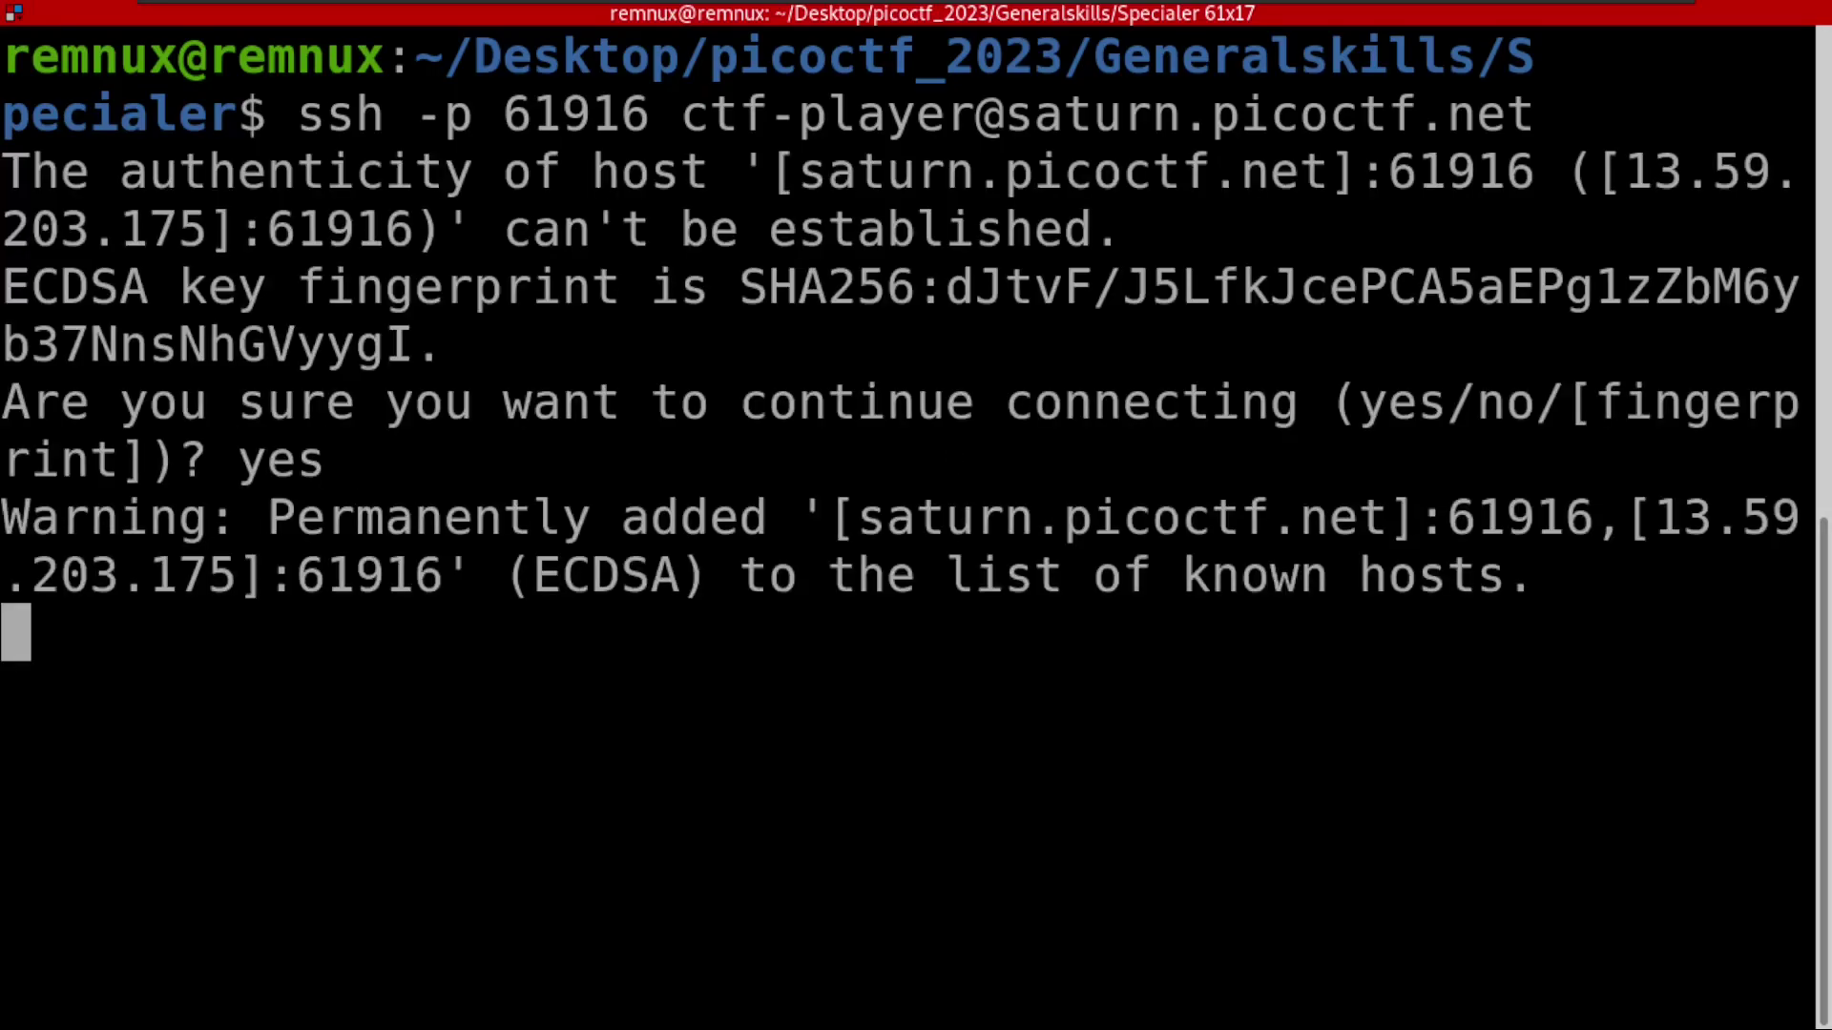
pyautogui.hotkey('ctrl', 'shift', 'v')
pyautogui.press('Return')
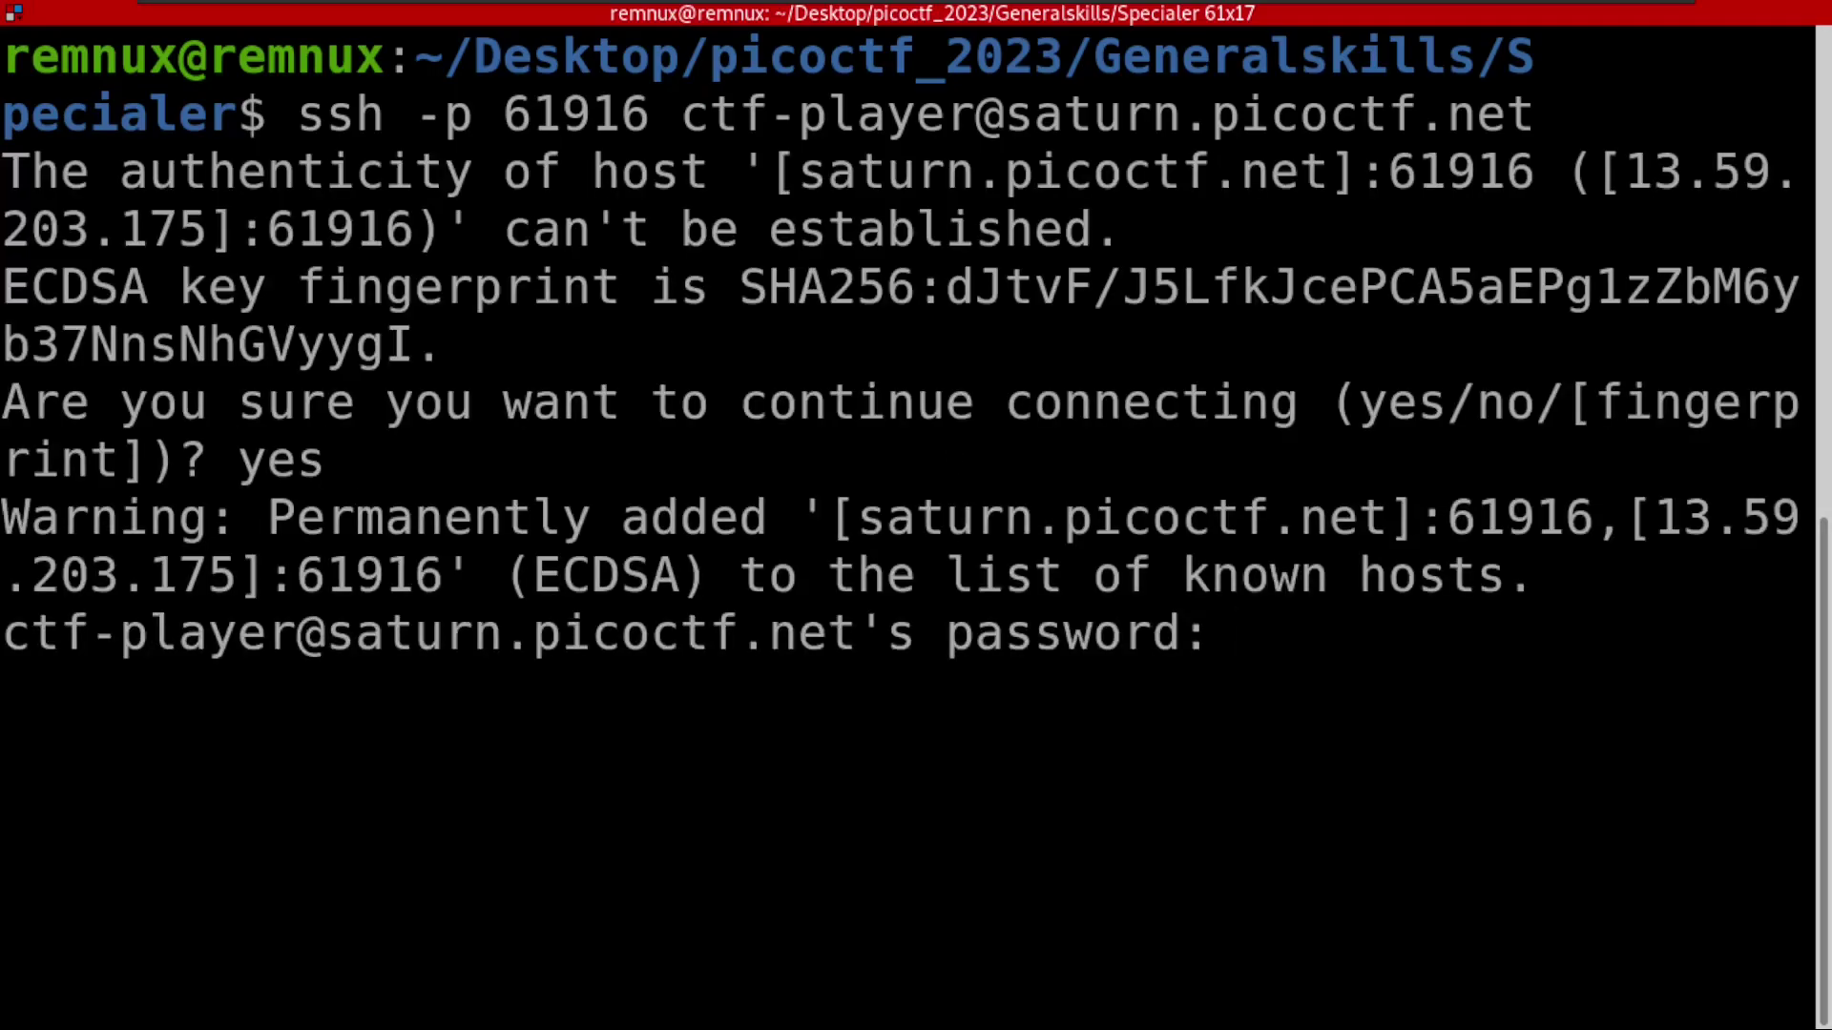
# - Clear the screen, adjust the font size, and list the shell's builtins and keywords
pyautogui.press('Return')
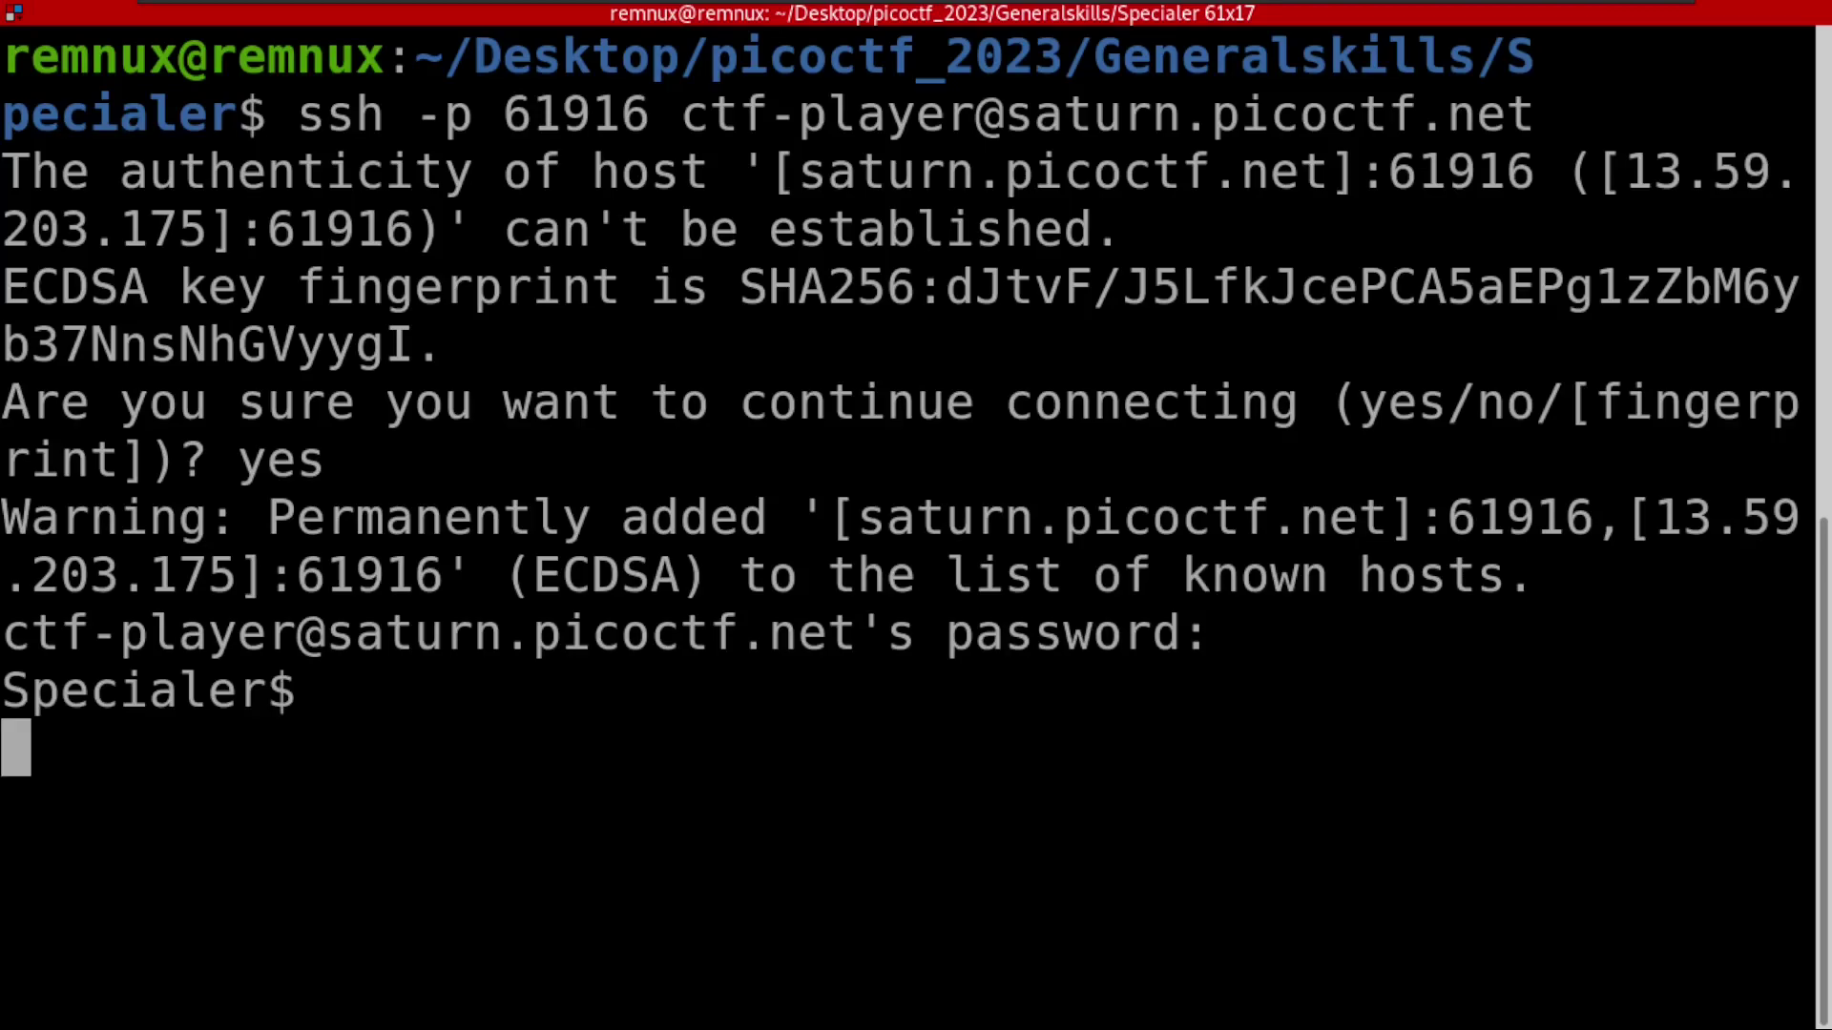
pyautogui.press('Return')
pyautogui.hotkey('ctrl', 'l')
pyautogui.hotkey('ctrl', '+')
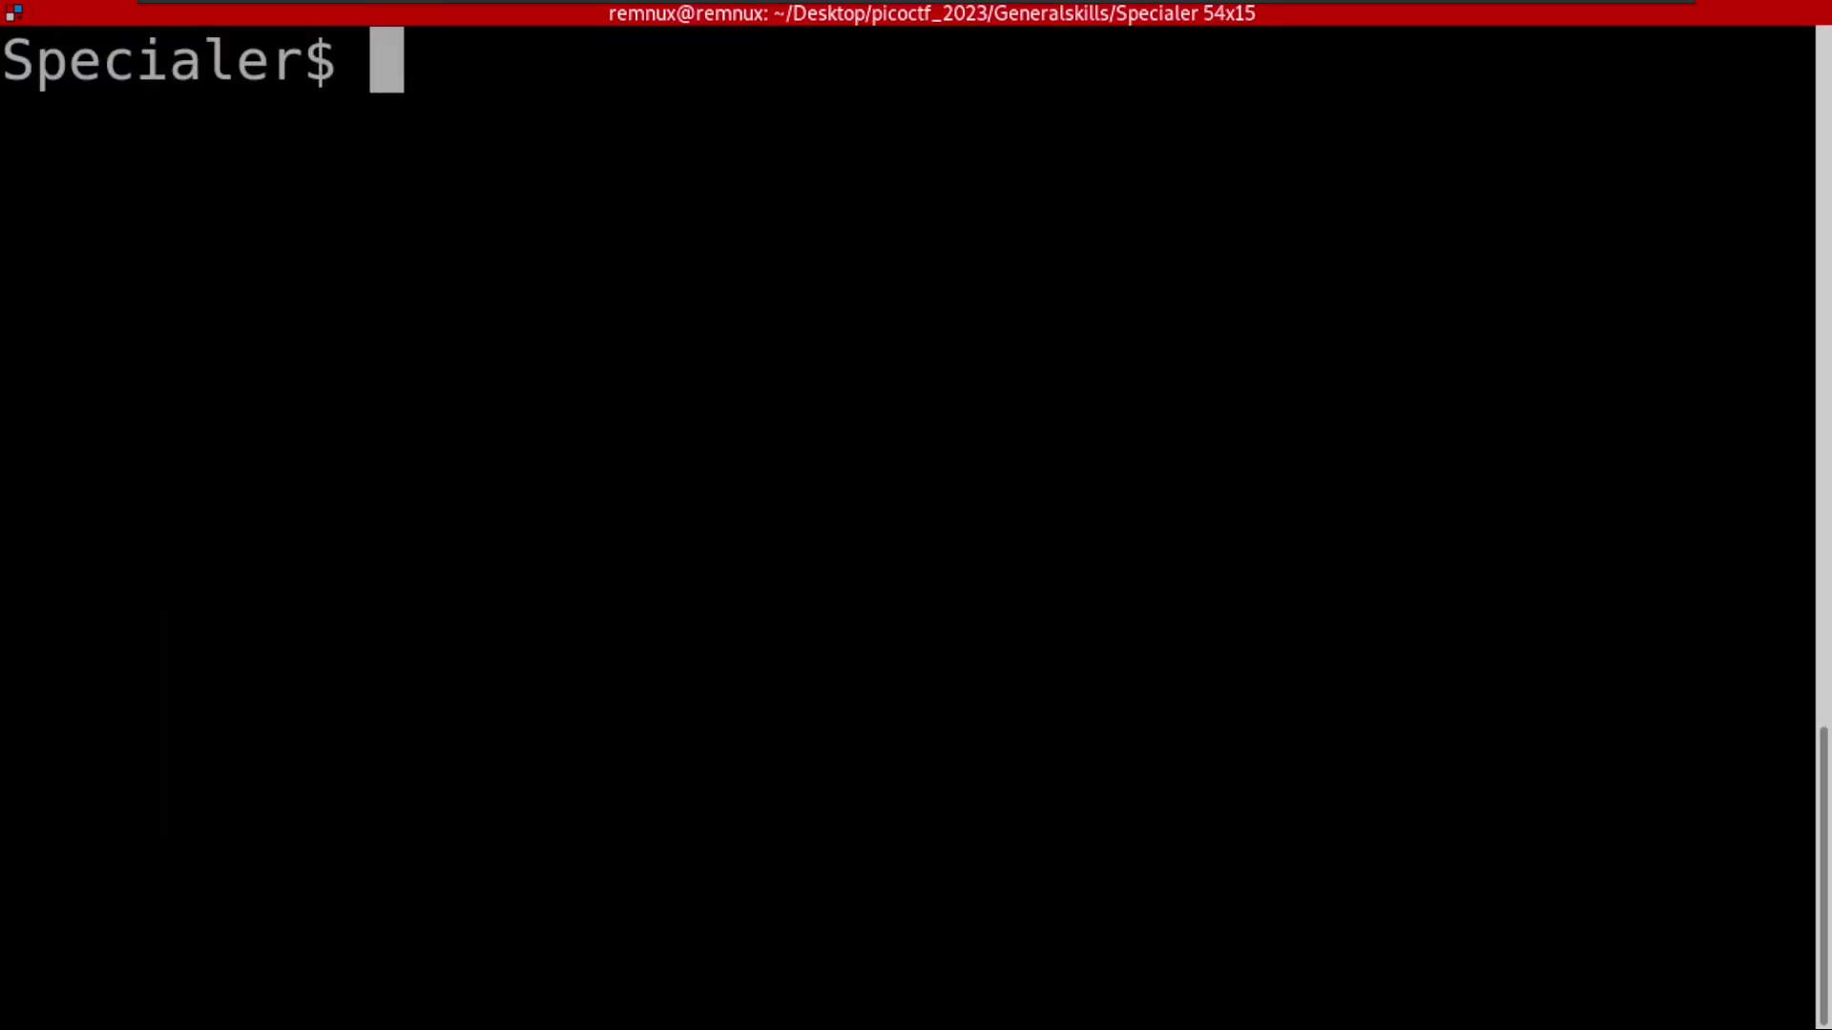
pyautogui.hotkey('ctrl', '+')
pyautogui.hotkey('ctrl', '-')
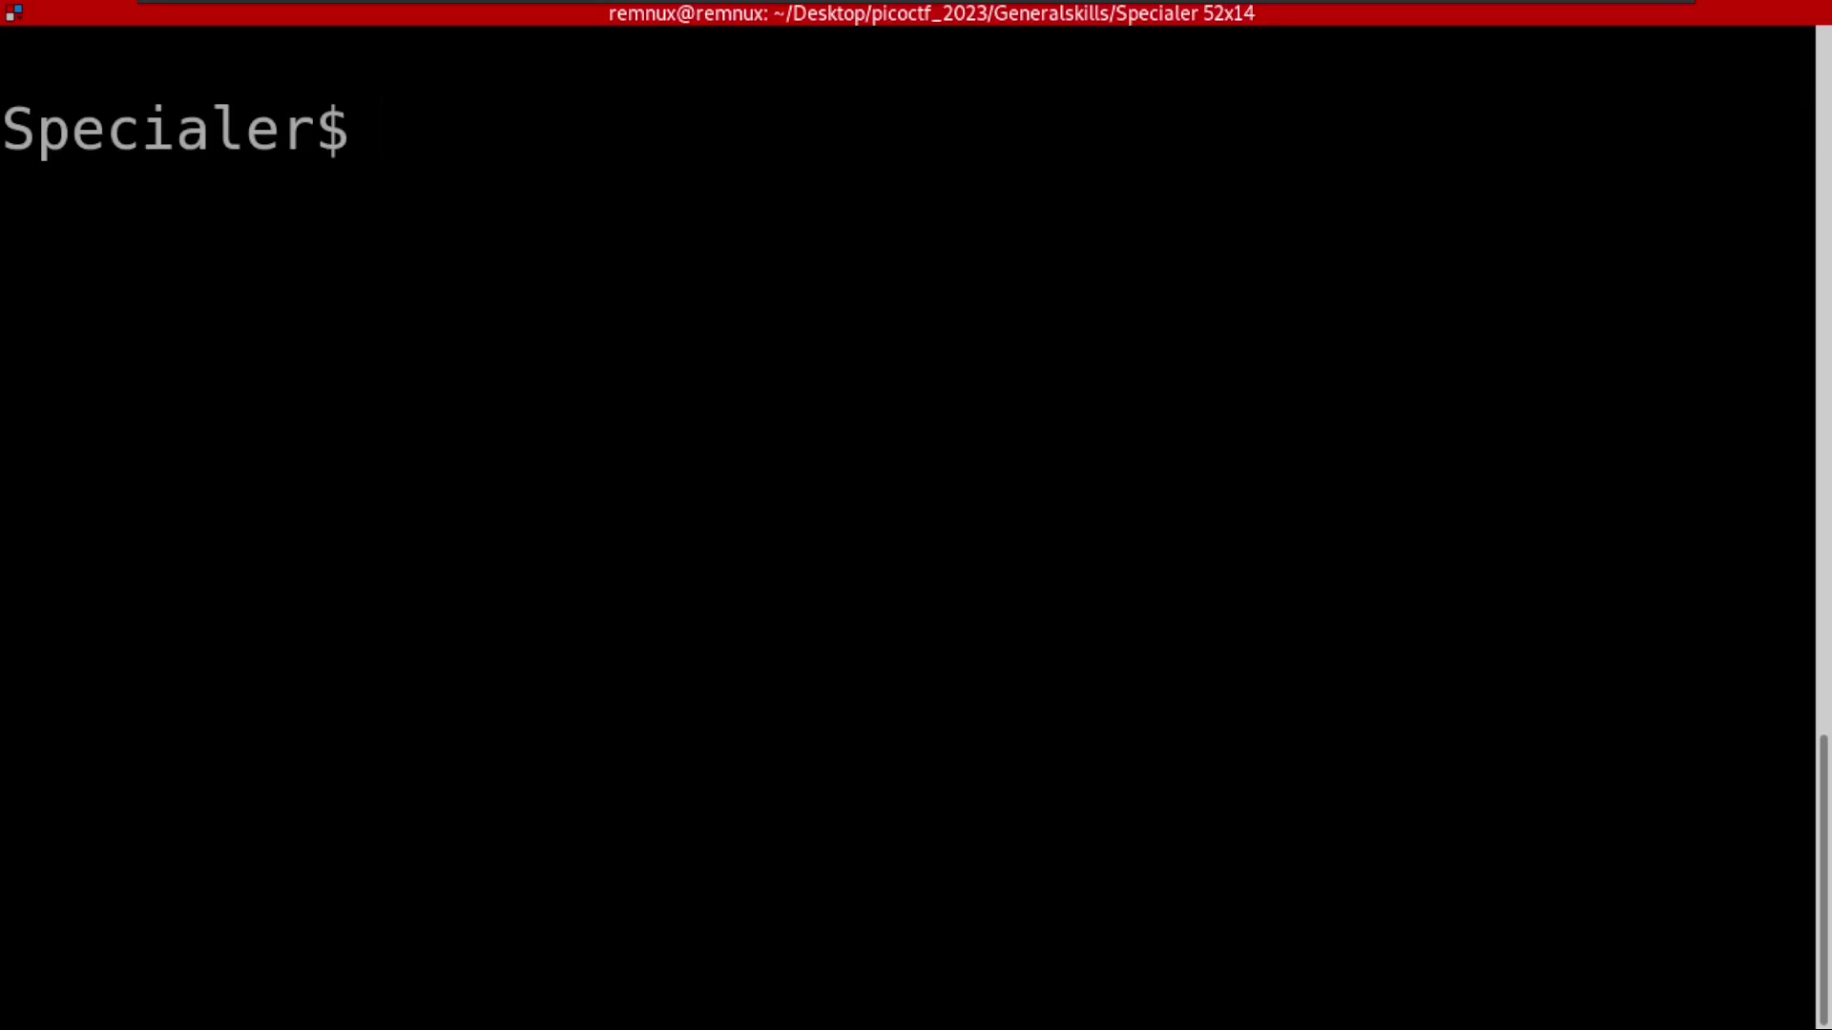
pyautogui.press('Tab')
pyautogui.press('Tab')
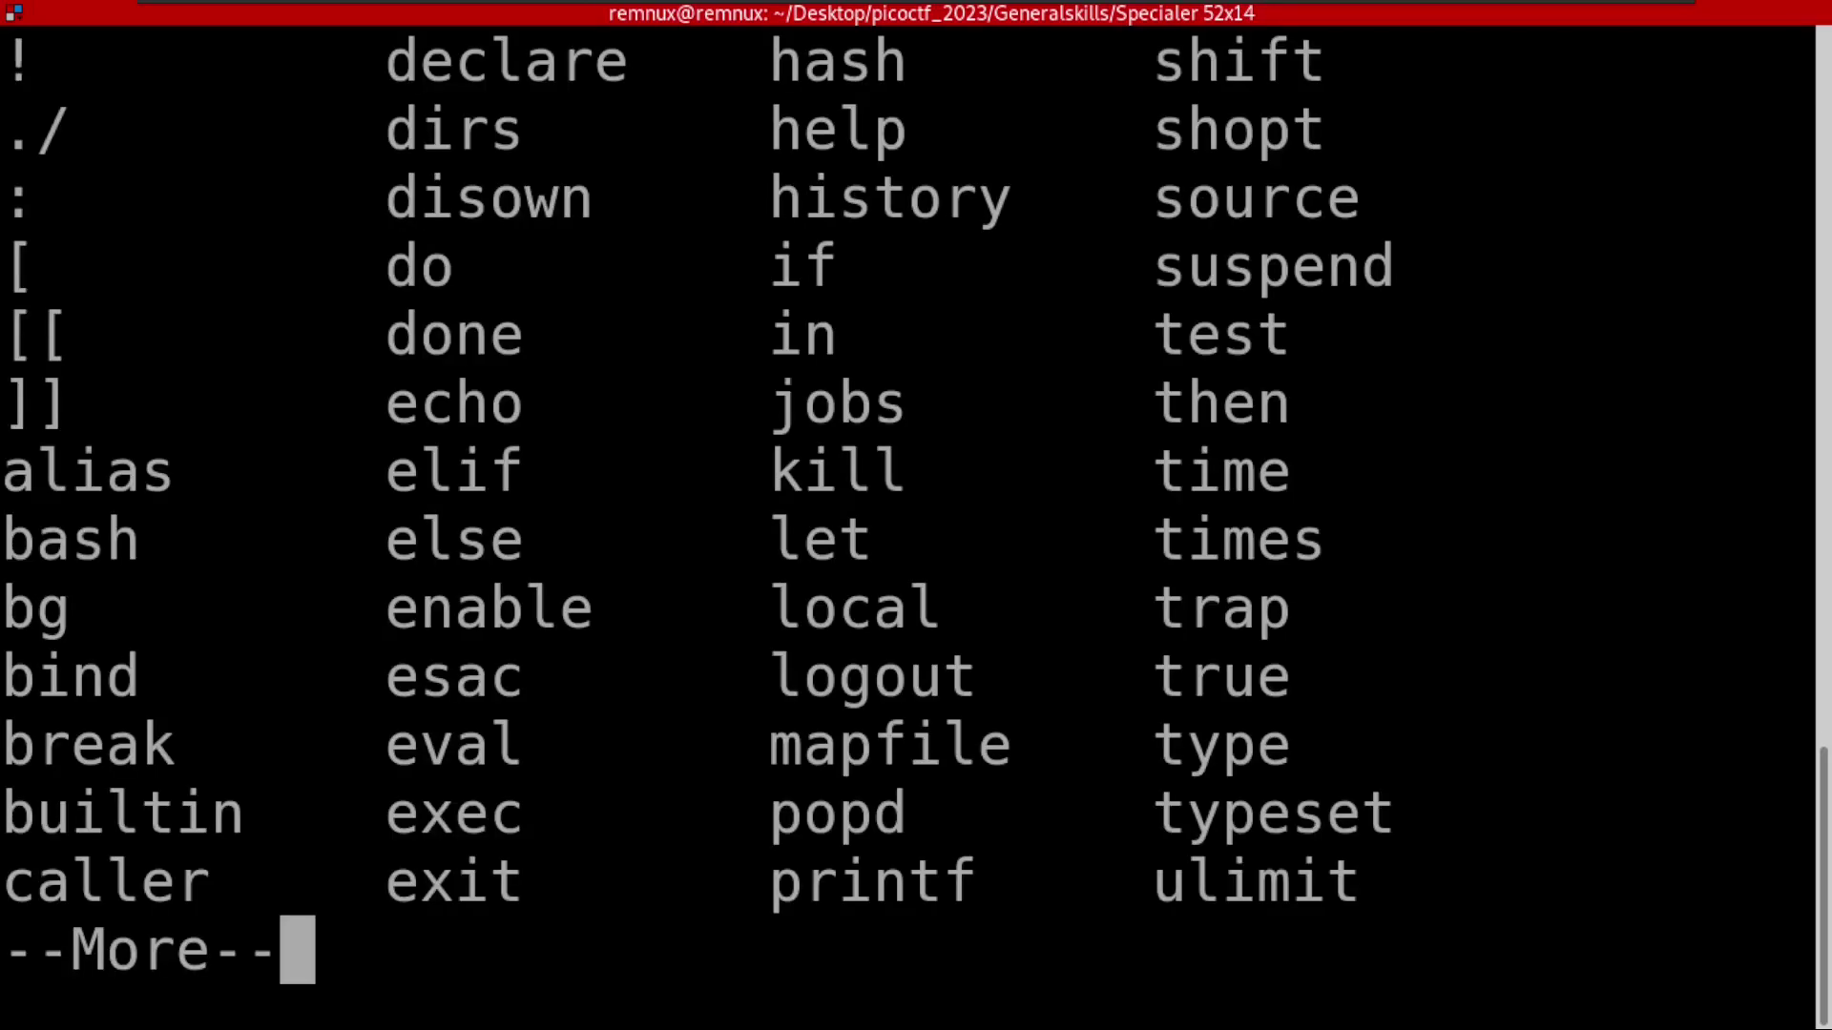
pyautogui.hotkey('ctrl', '-')
pyautogui.press('q')
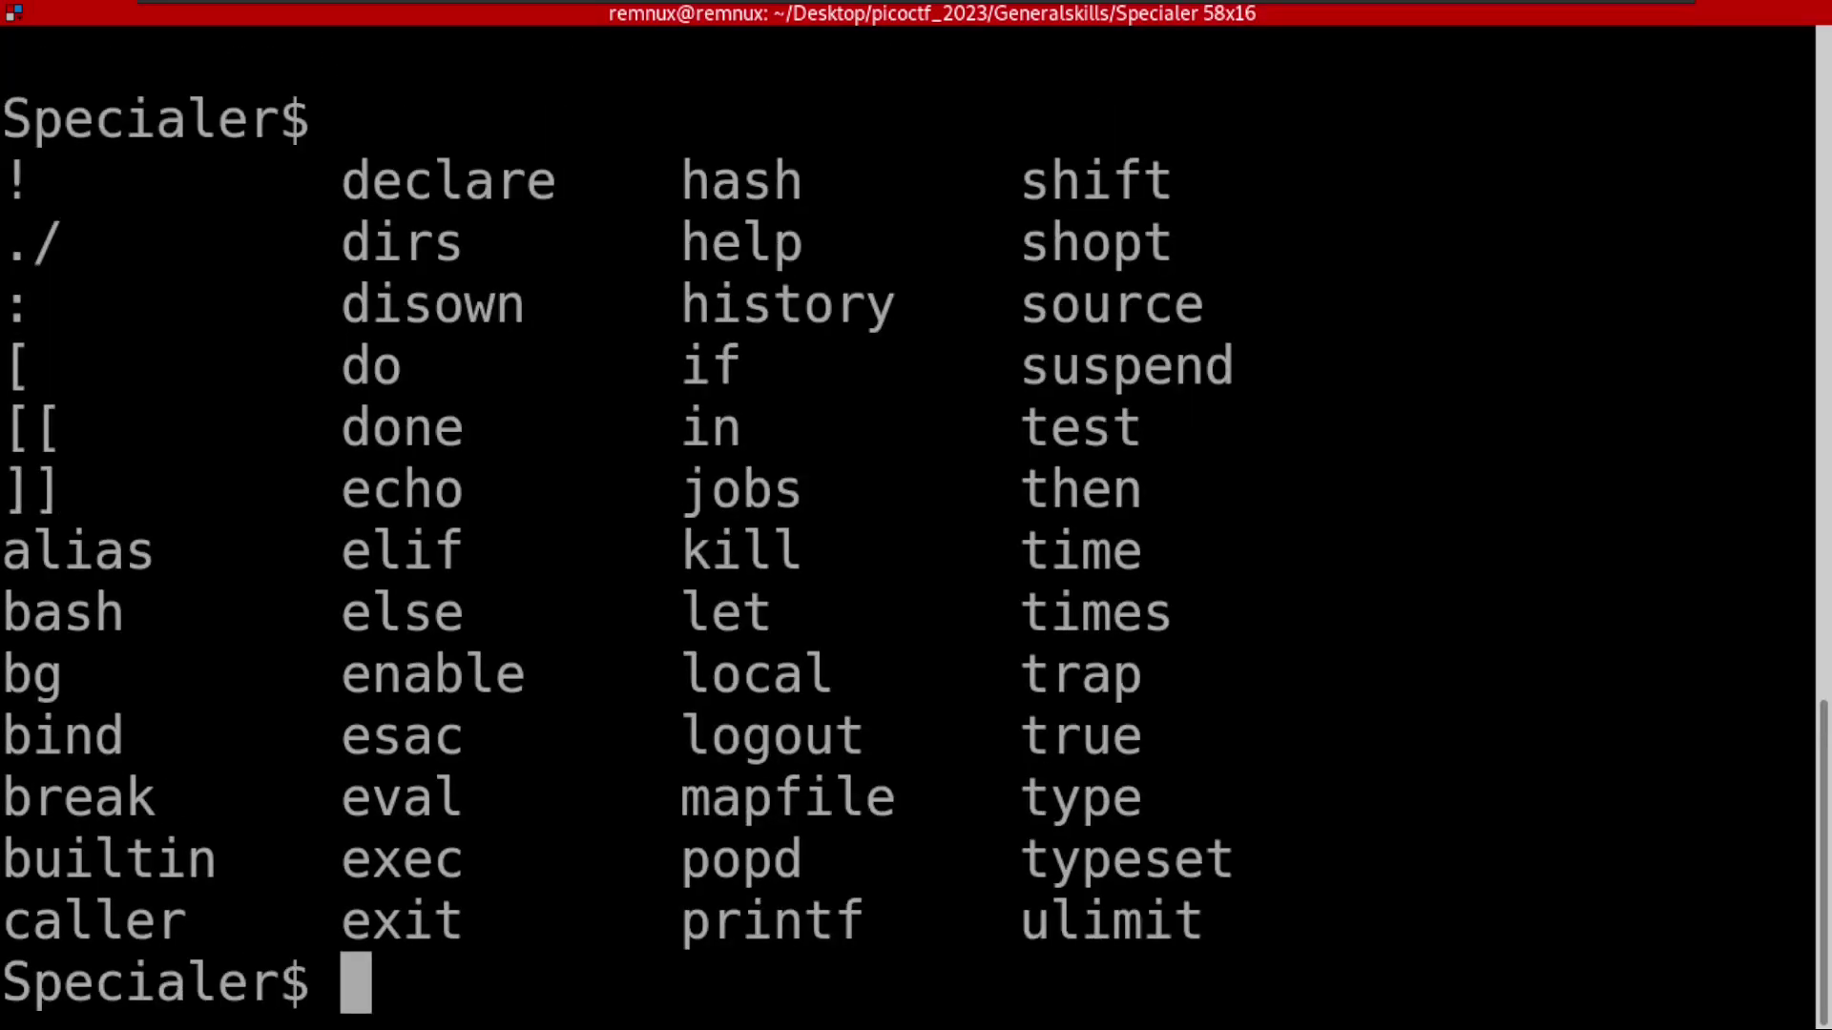
pyautogui.hotkey('ctrl', 'l')
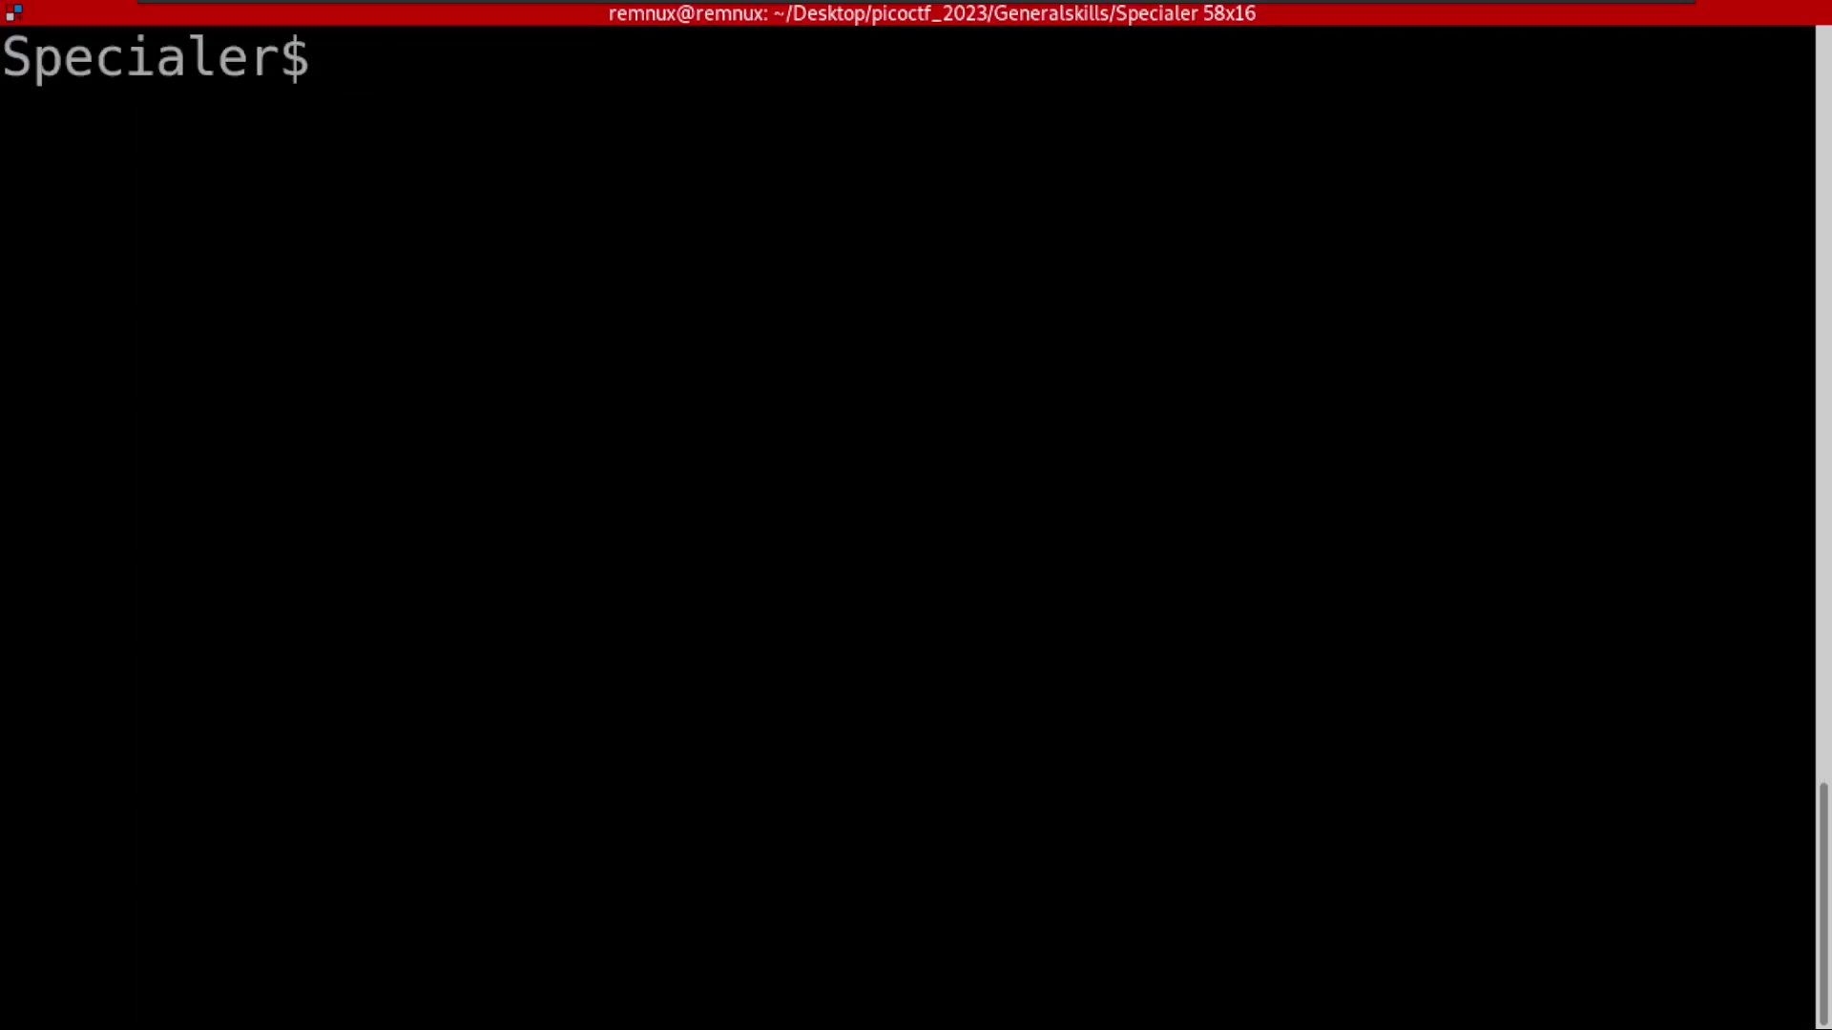
# - Page through the command list and tab-complete cd to show .hushlogin, .profile, abra, ala, sim
pyautogui.press('Tab')
pyautogui.press('Tab')
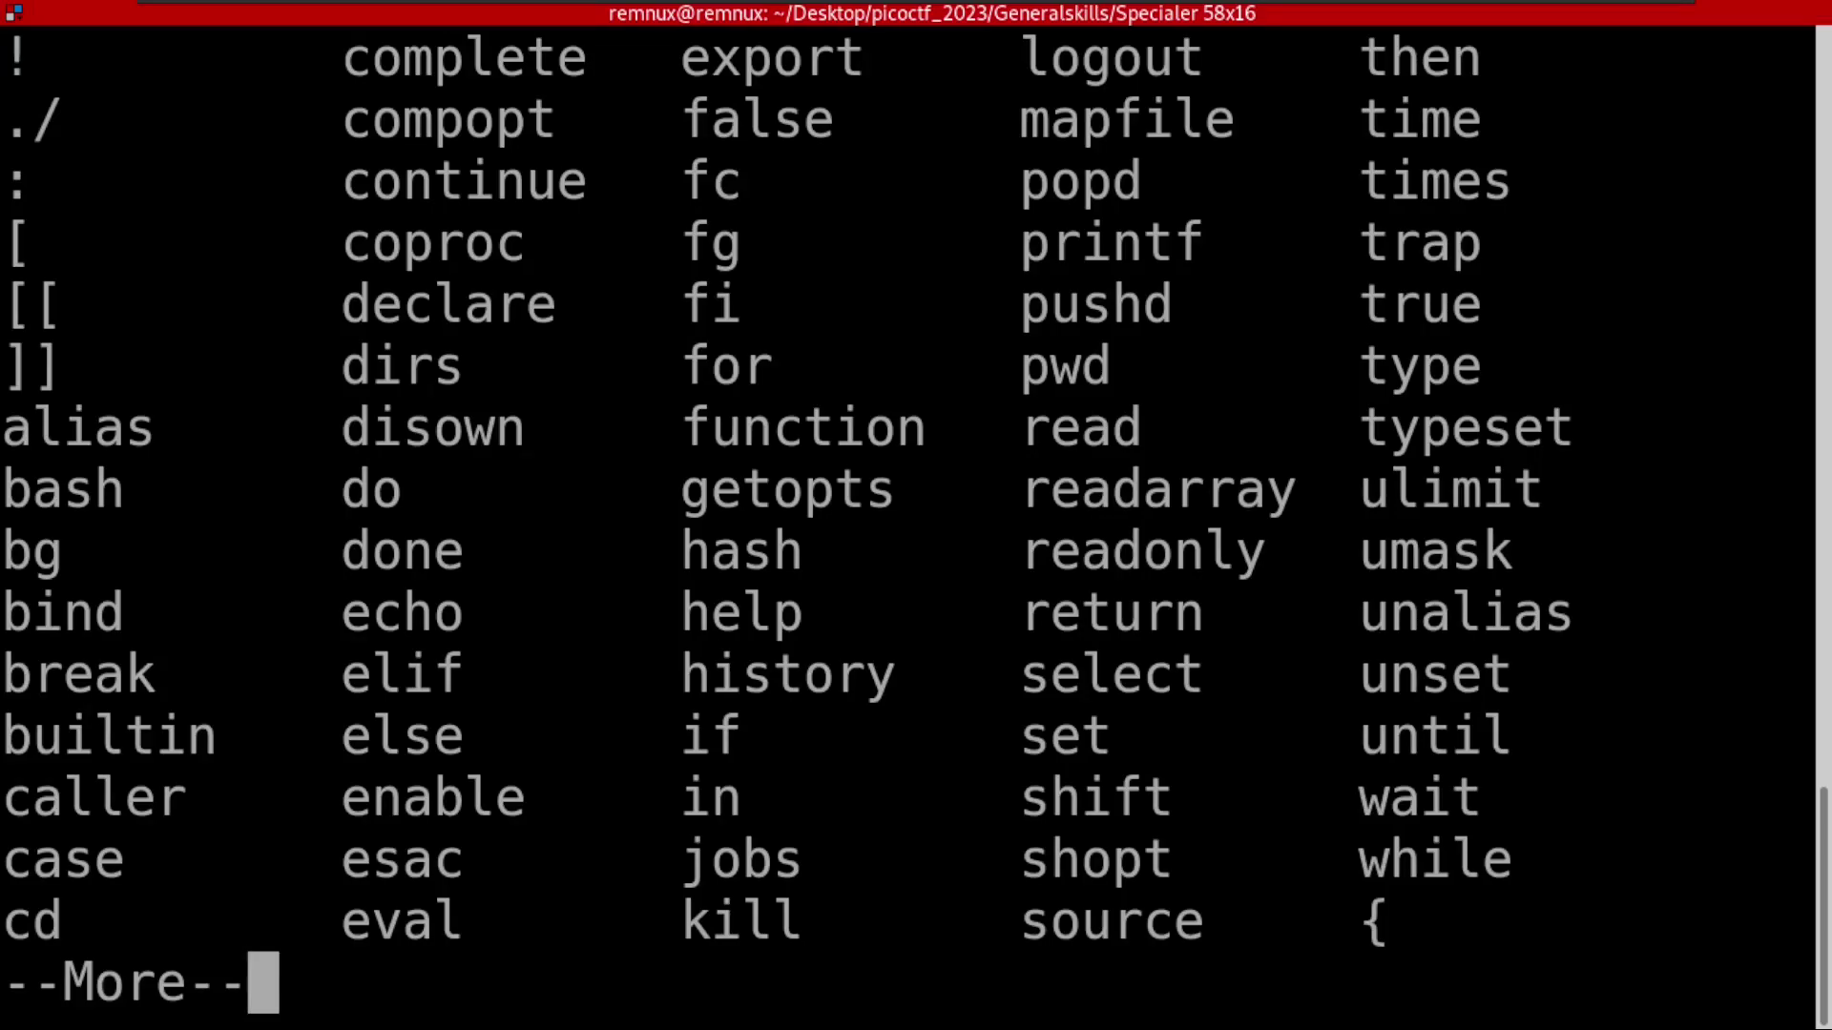
pyautogui.doubleClick(49, 920)
pyautogui.press('space')
pyautogui.write('c')
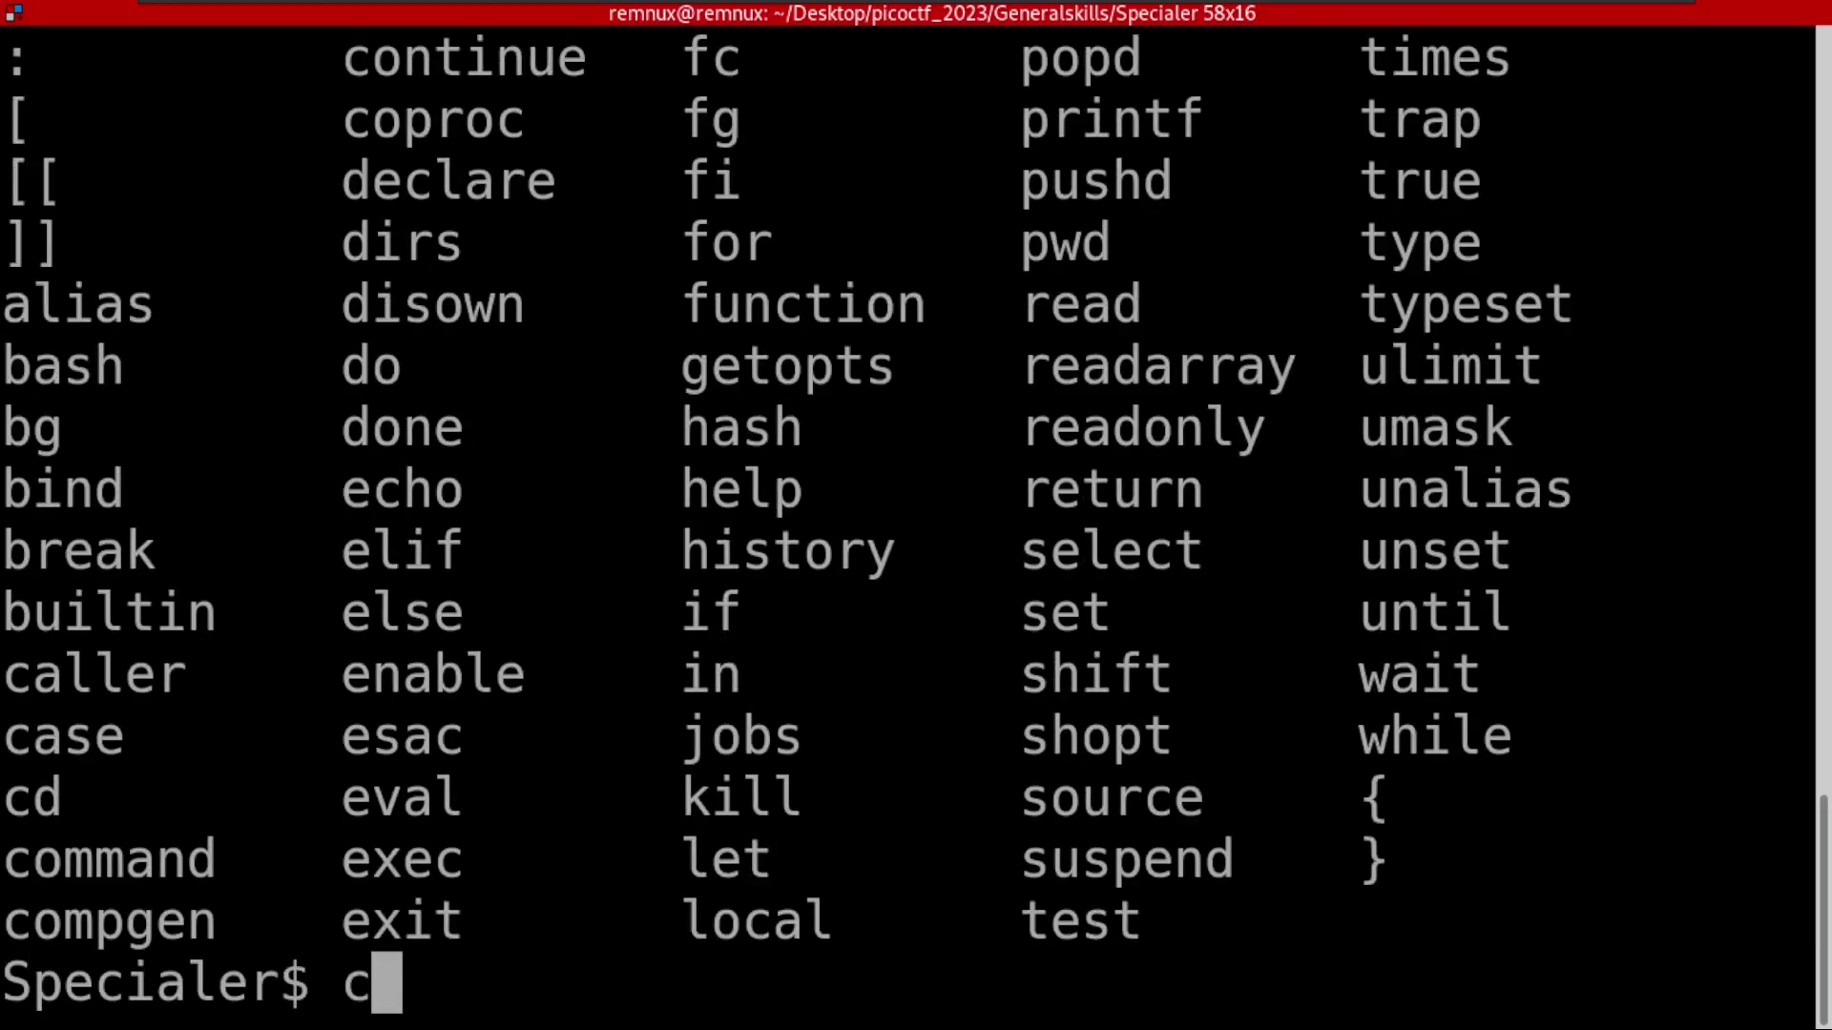
pyautogui.write('d')
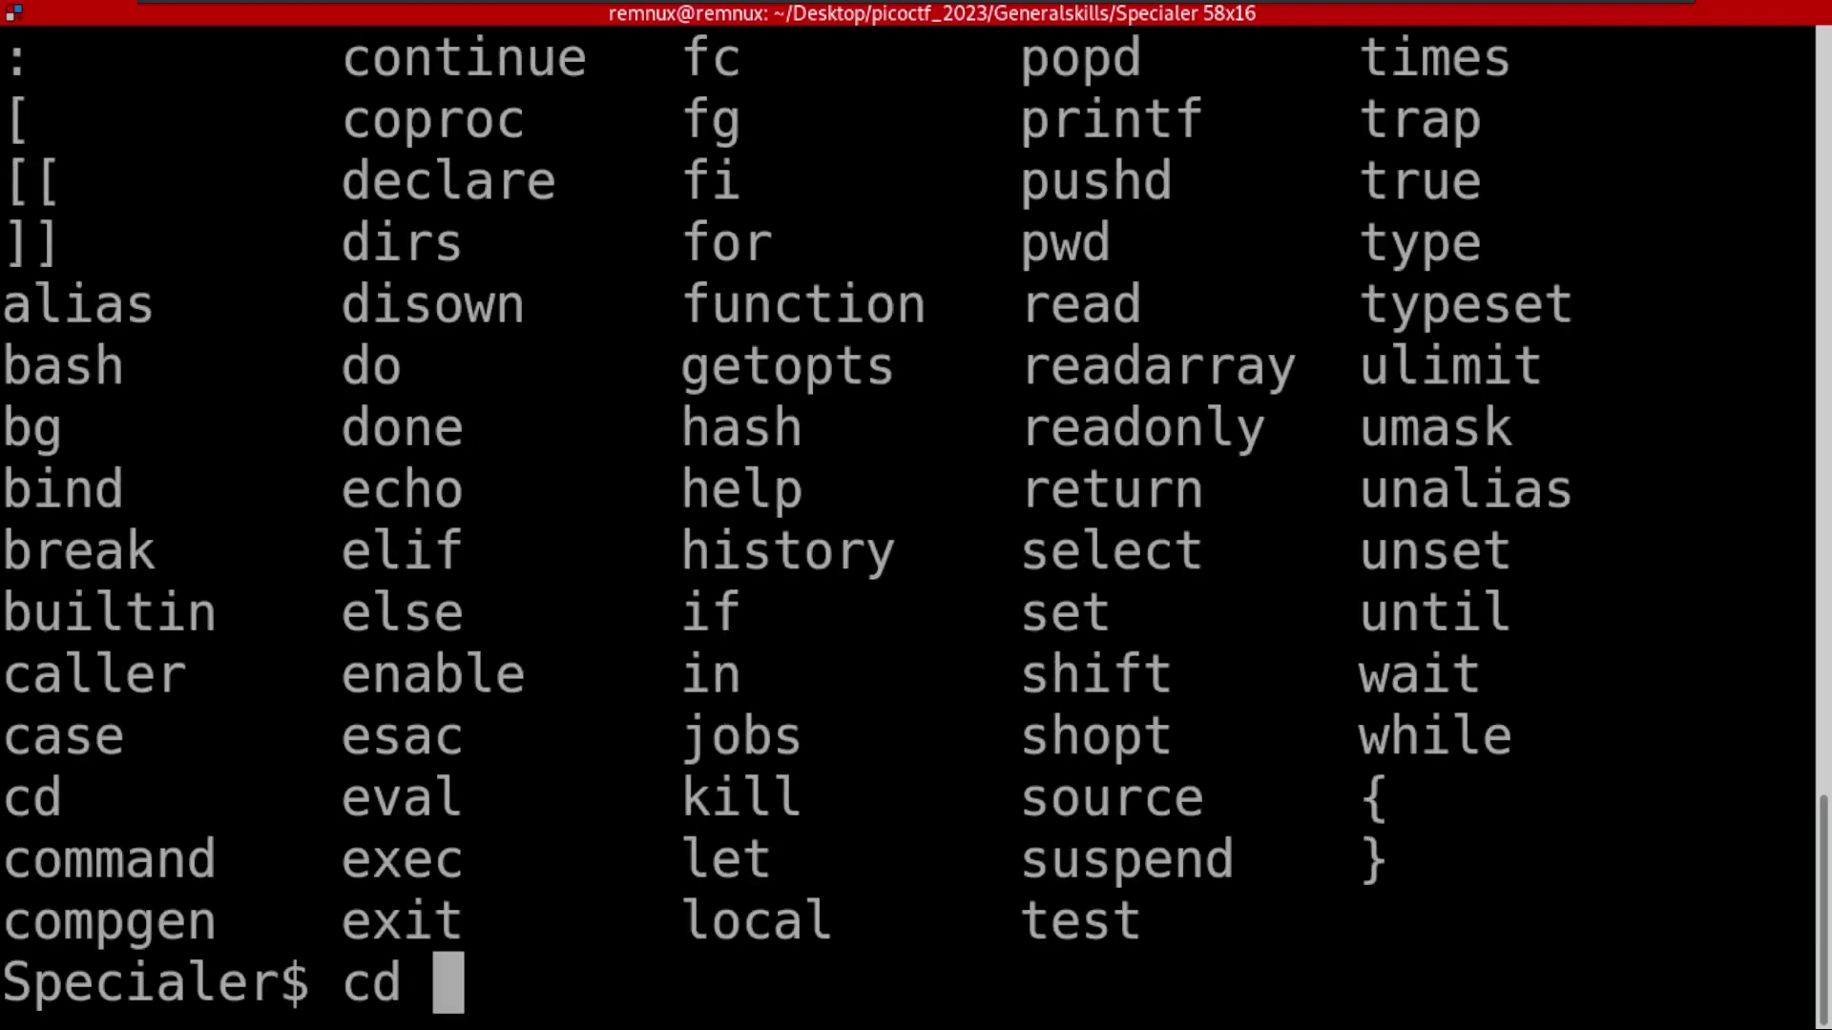
pyautogui.press('Tab')
pyautogui.press('Tab')
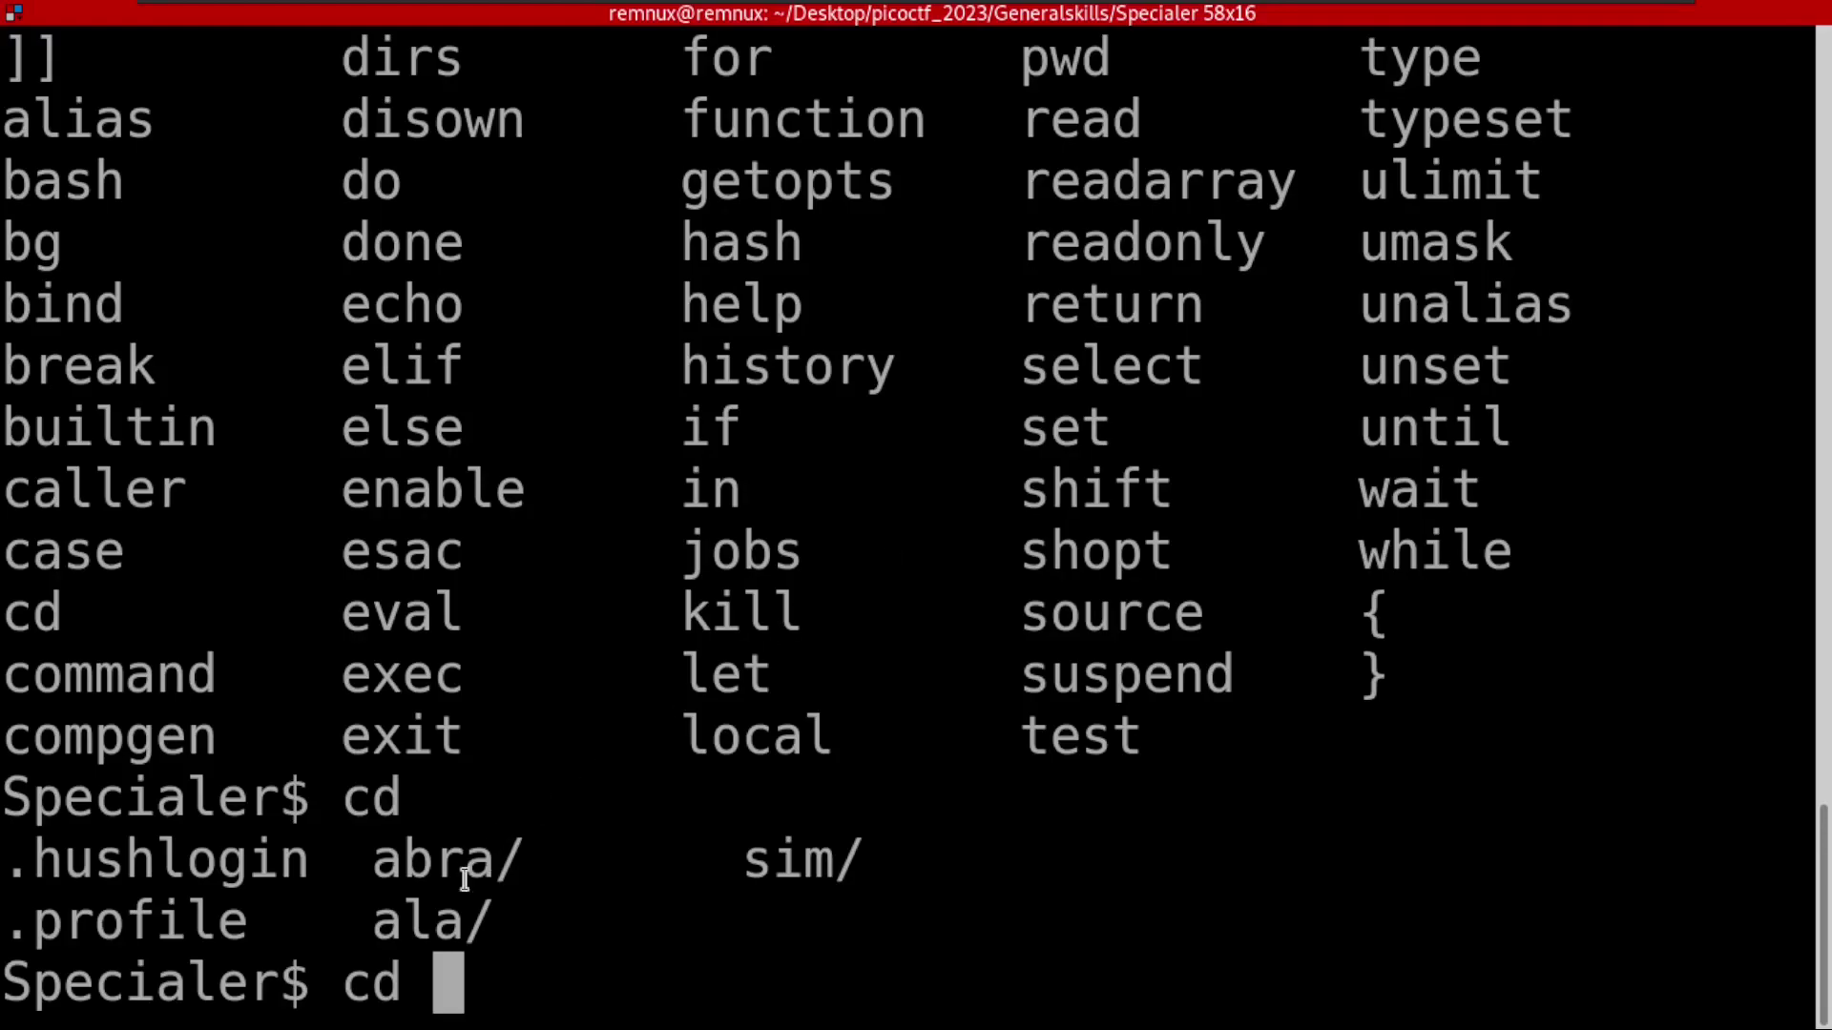
# - Tab-complete ala/, list its files kazam.txt and mode.txt, and change into it
pyautogui.doubleClick(420, 918)
pyautogui.click(519, 930)
pyautogui.write('al')
pyautogui.press('Tab')
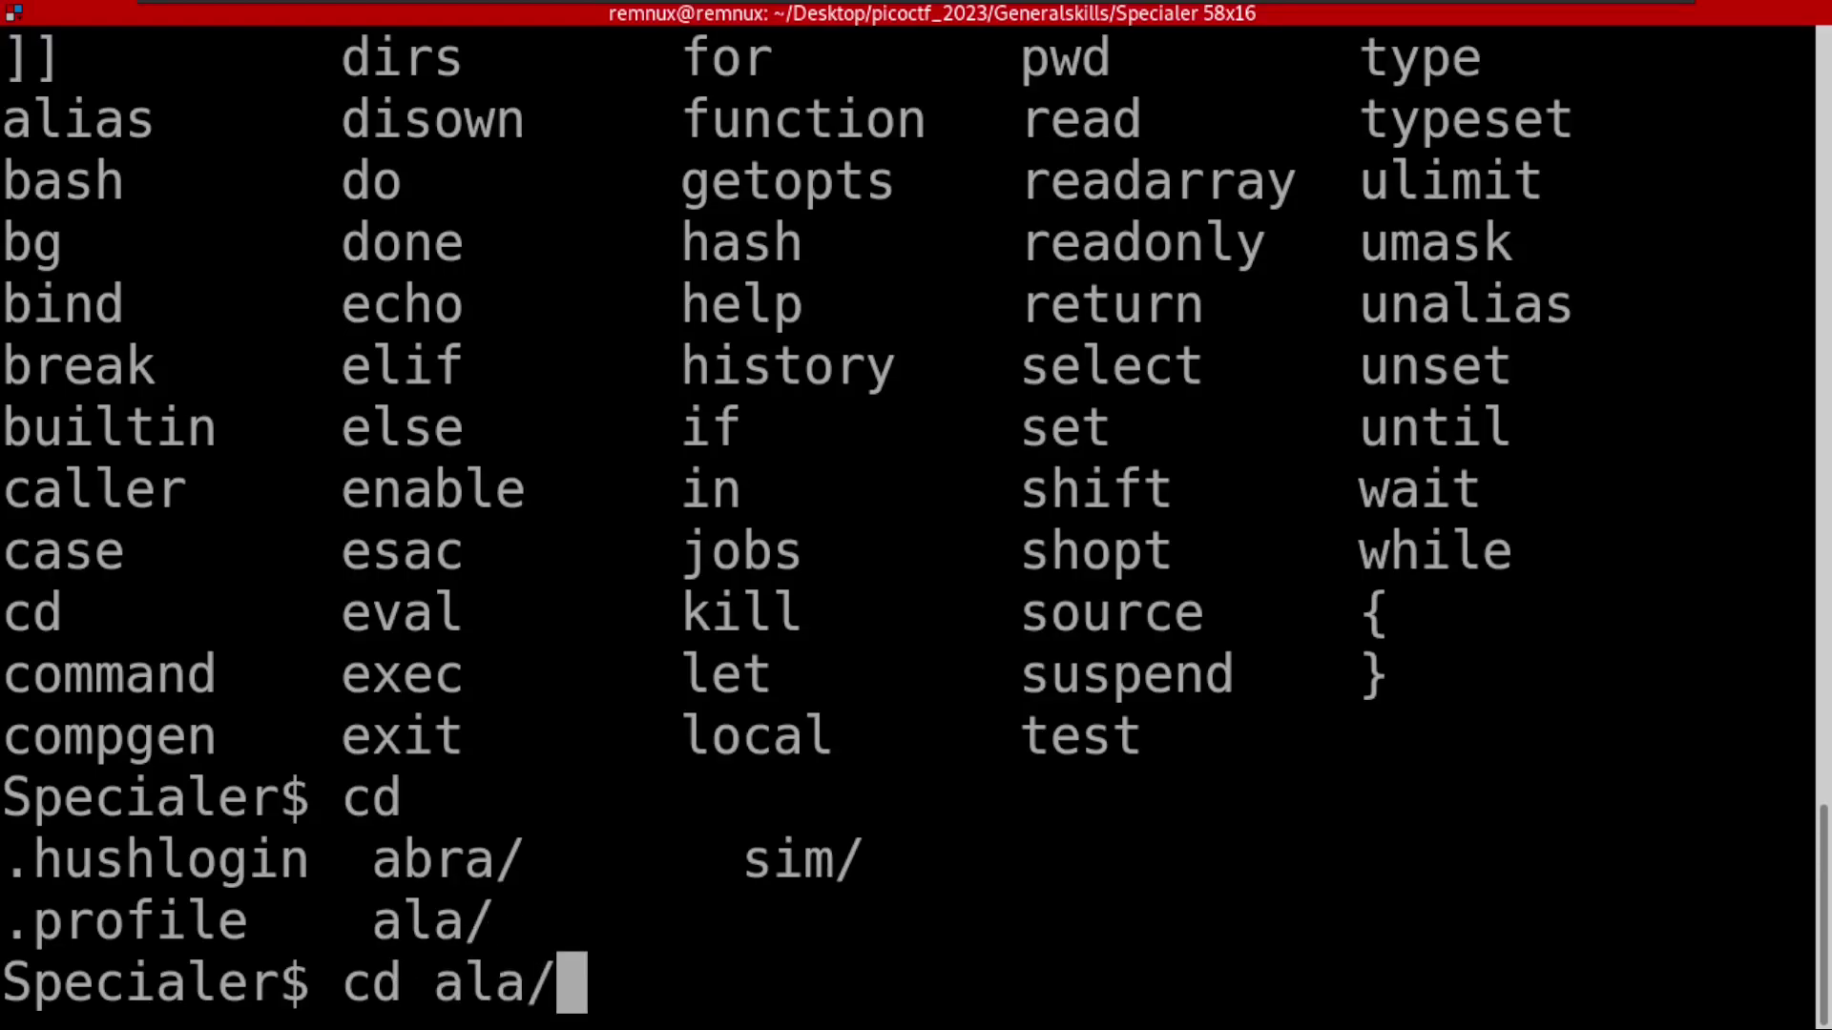
pyautogui.press('Tab')
pyautogui.press('Tab')
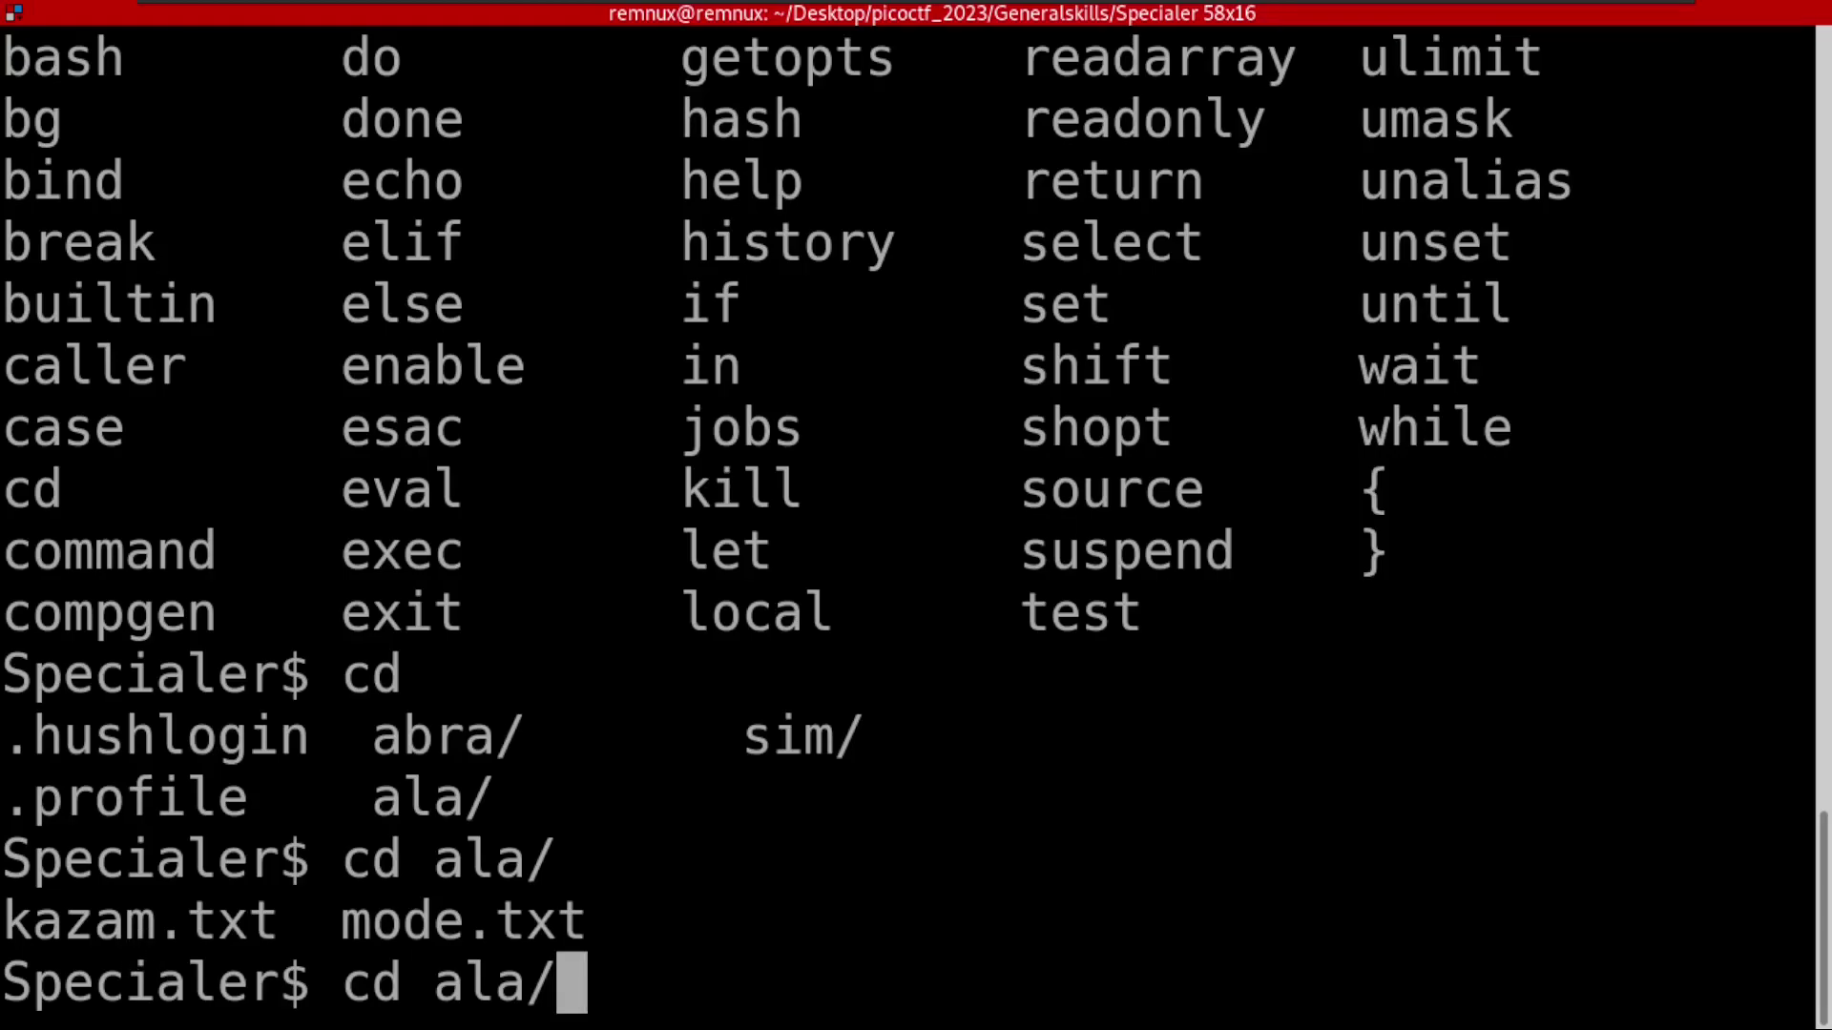
pyautogui.press('Return')
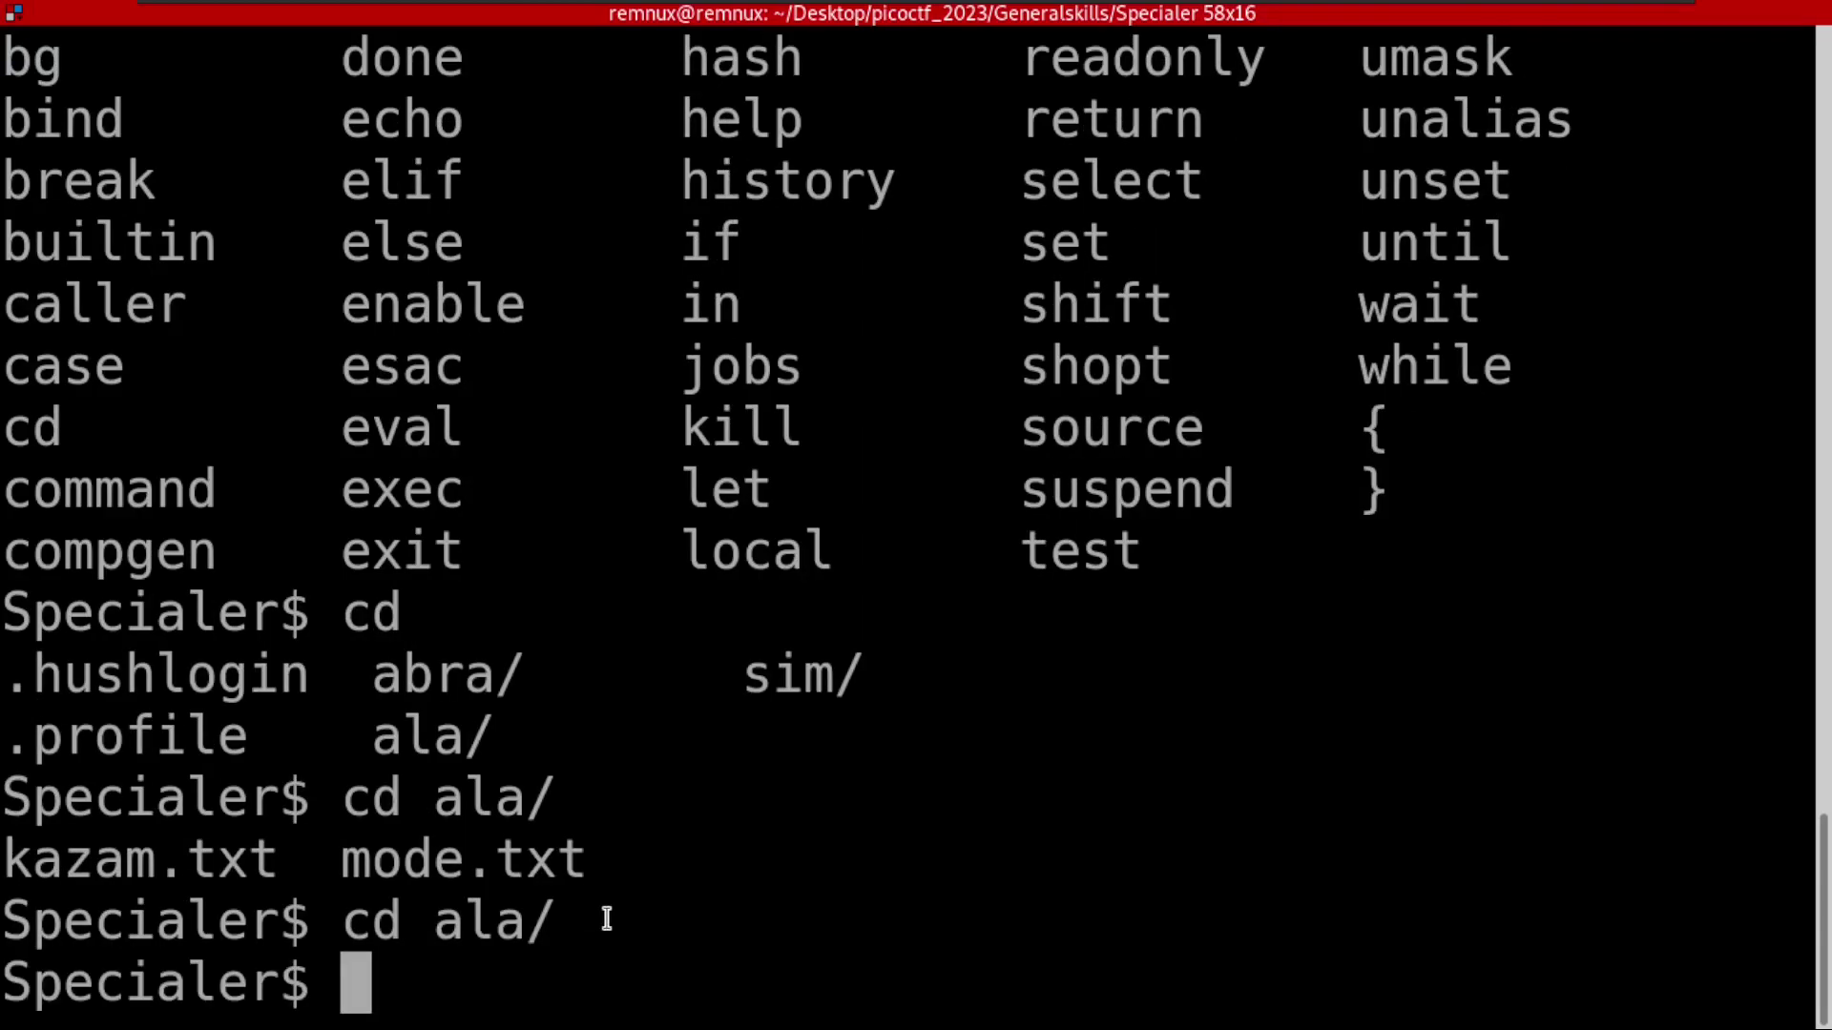
pyautogui.moveTo(441, 921); pyautogui.dragTo(524, 919)
pyautogui.click(542, 919)
# - Print kazam.txt with echo "$(<kazam.txt)" to reveal the picoCTF flag
pyautogui.hotkey('ctrl', '+')
pyautogui.hotkey('ctrl', 'l')
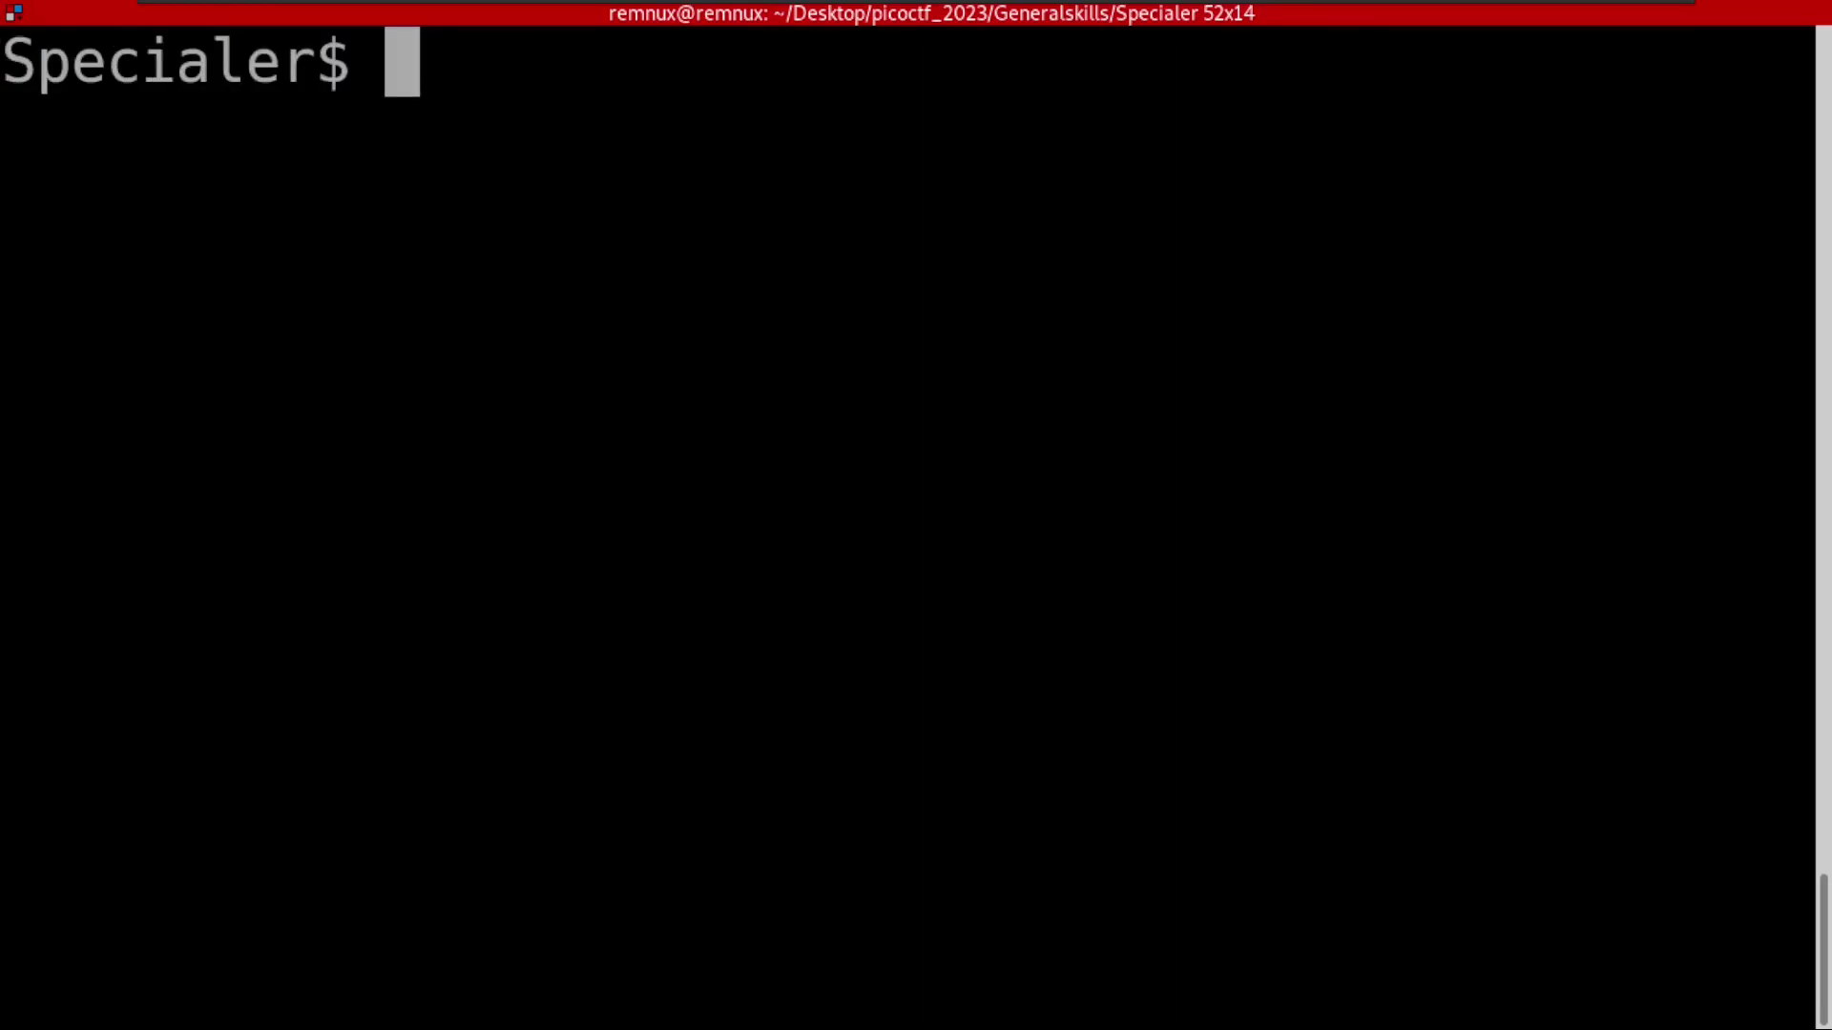
pyautogui.hotkey('ctrl', '+')
pyautogui.write('e')
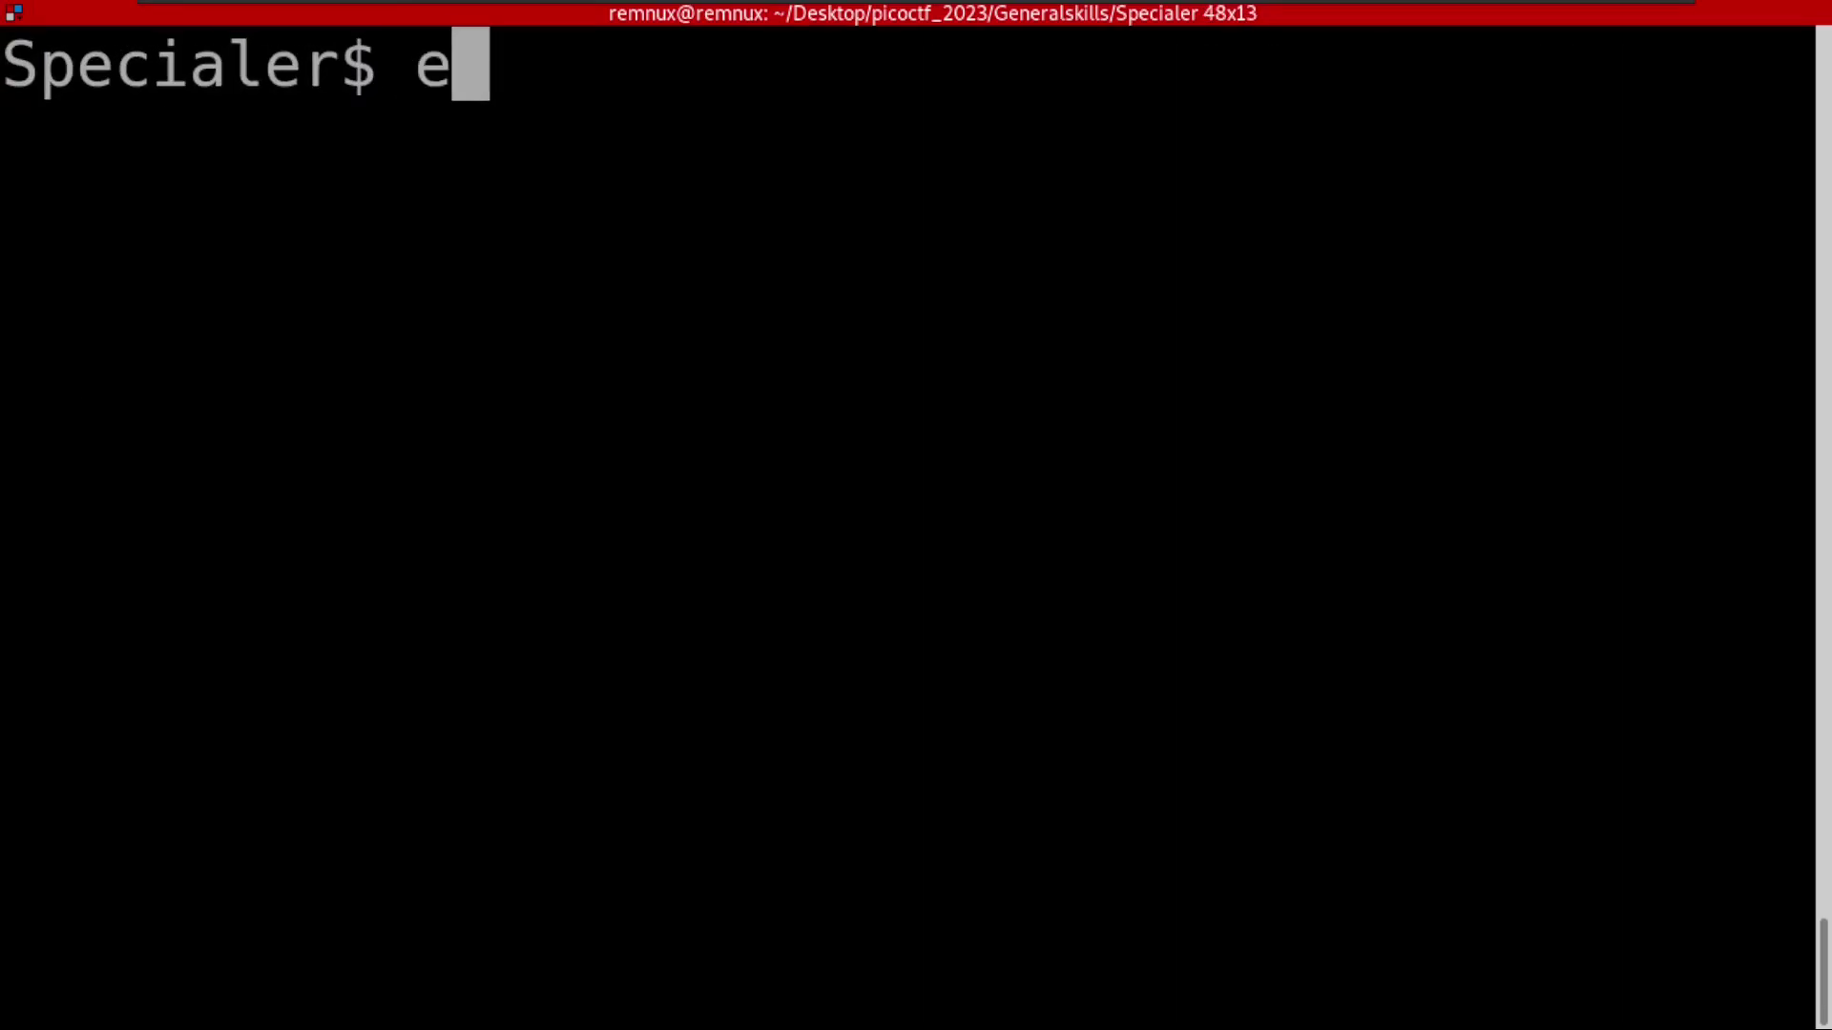
pyautogui.write('cho "')
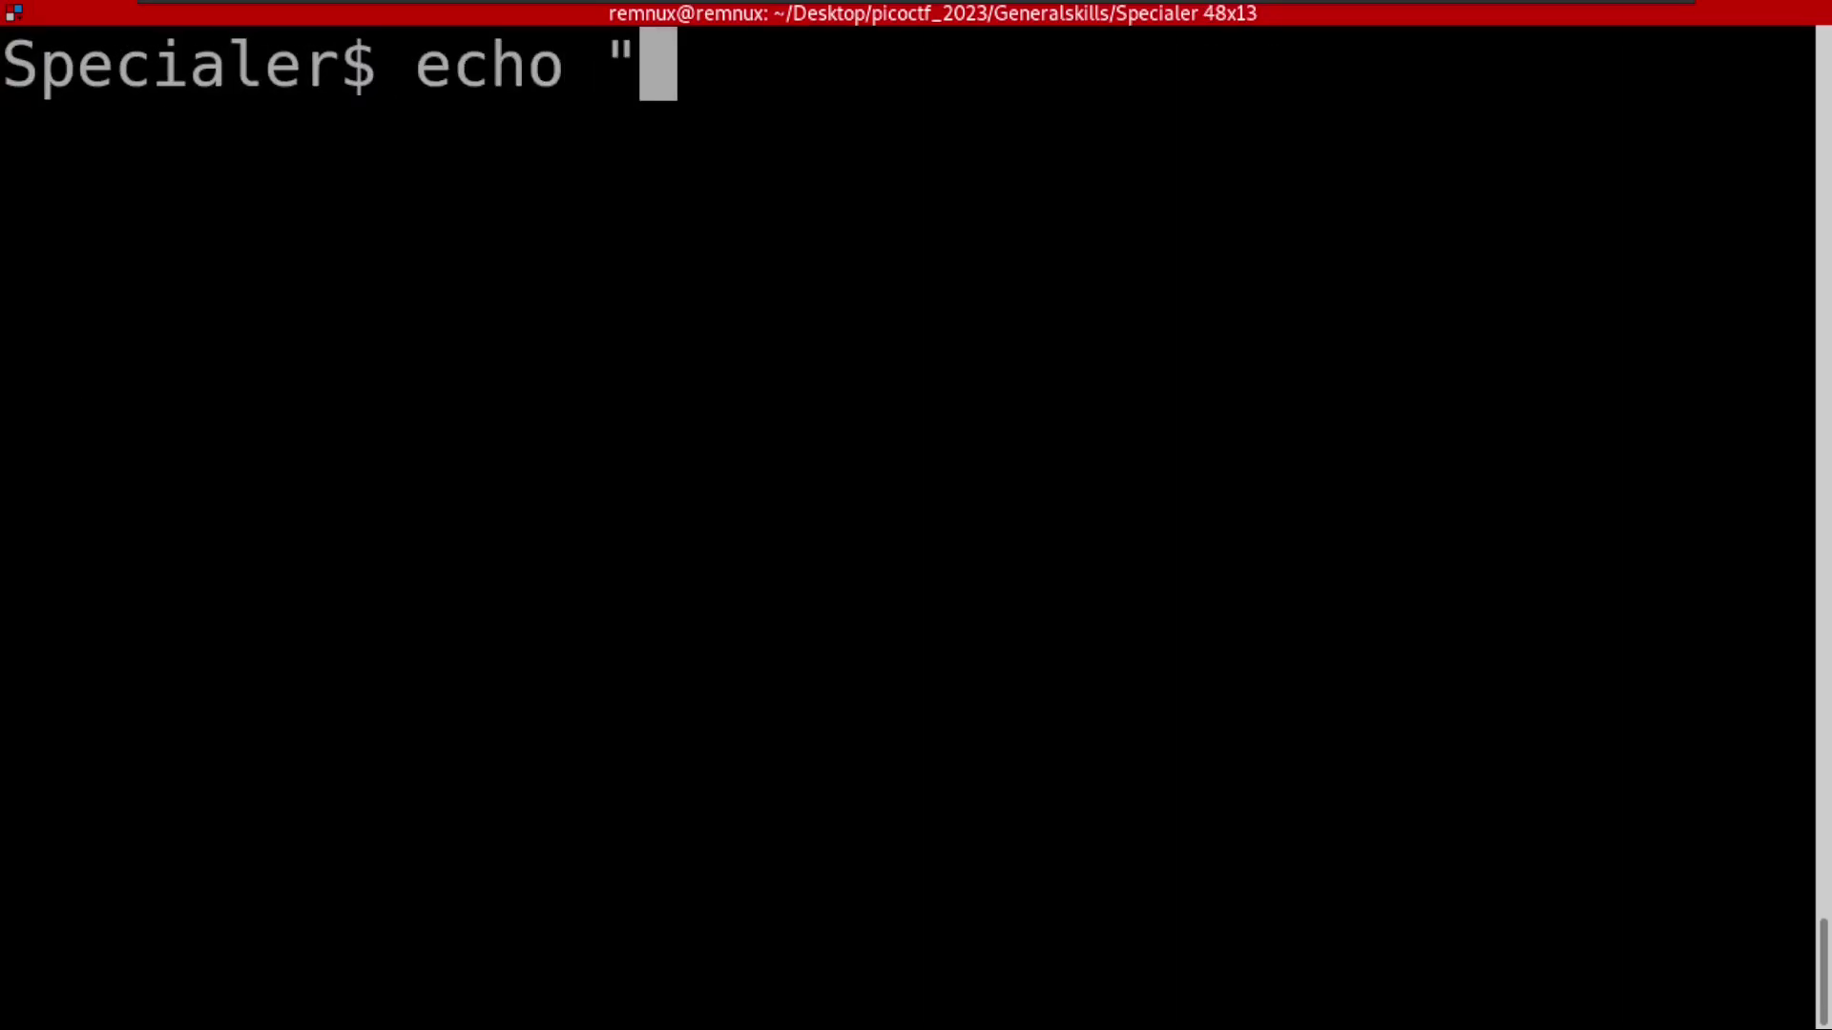
pyautogui.write('$')
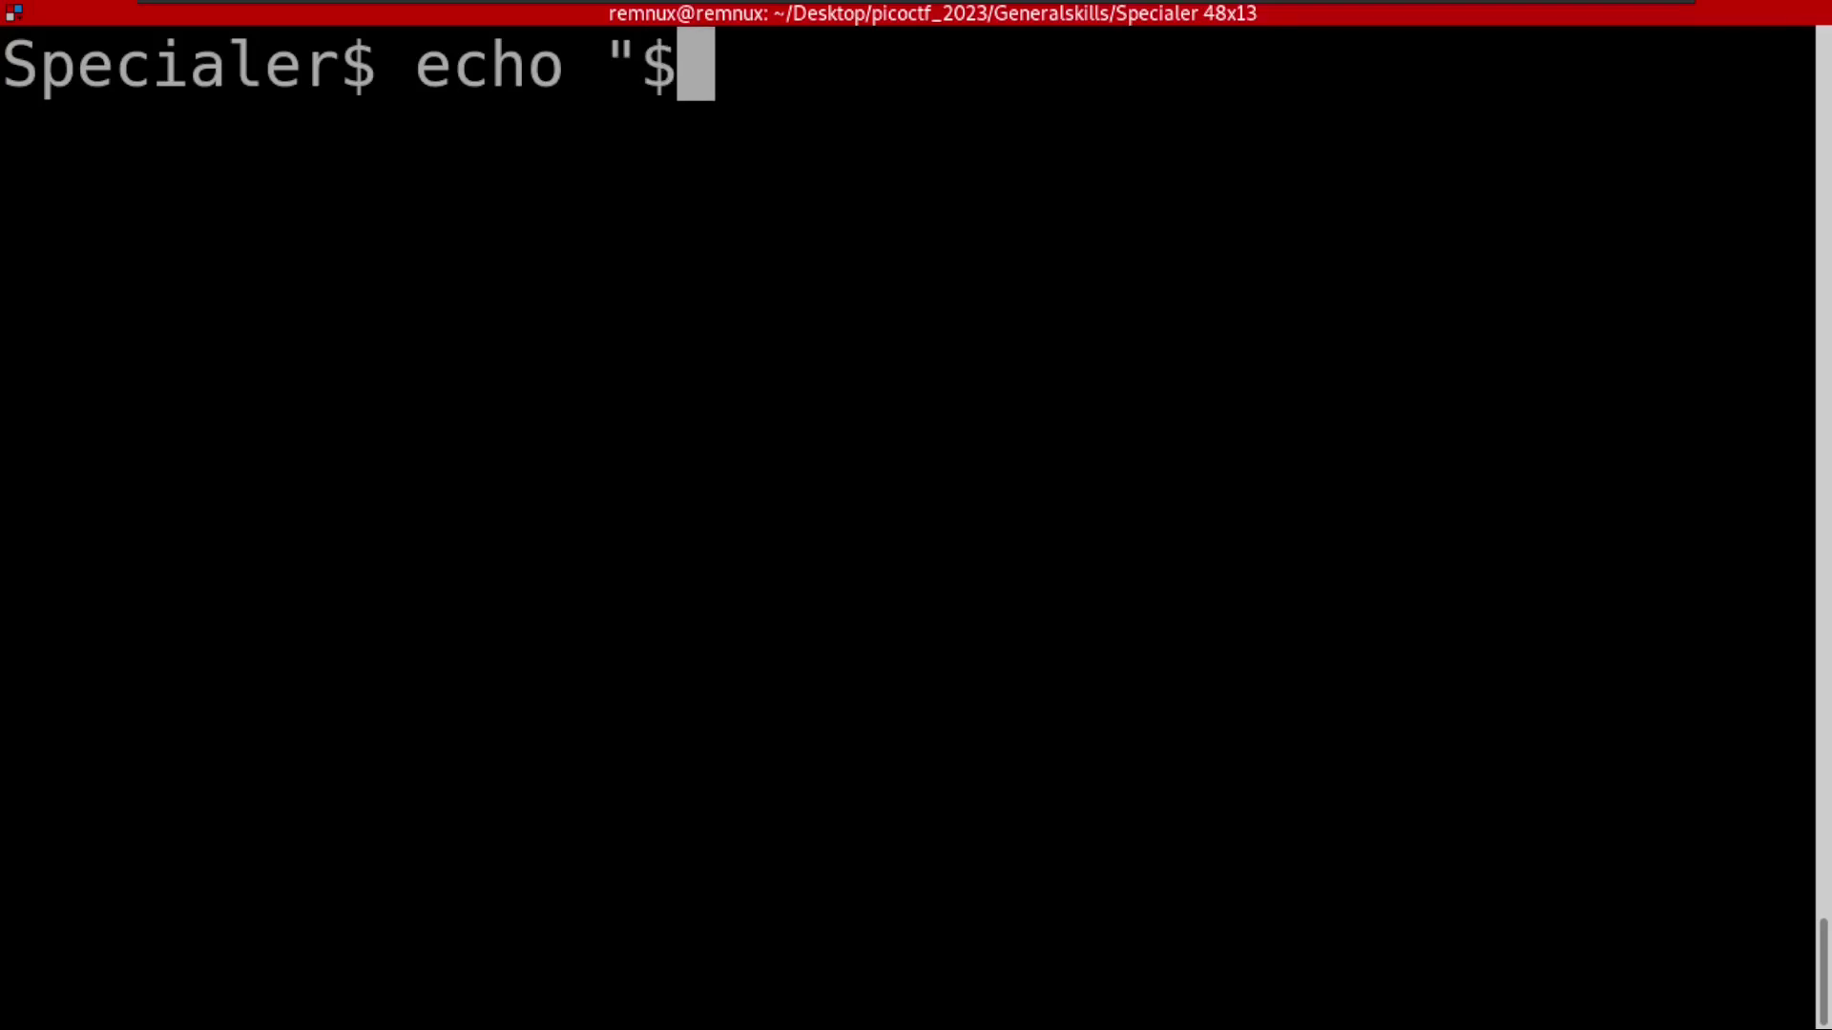
pyautogui.write('(')
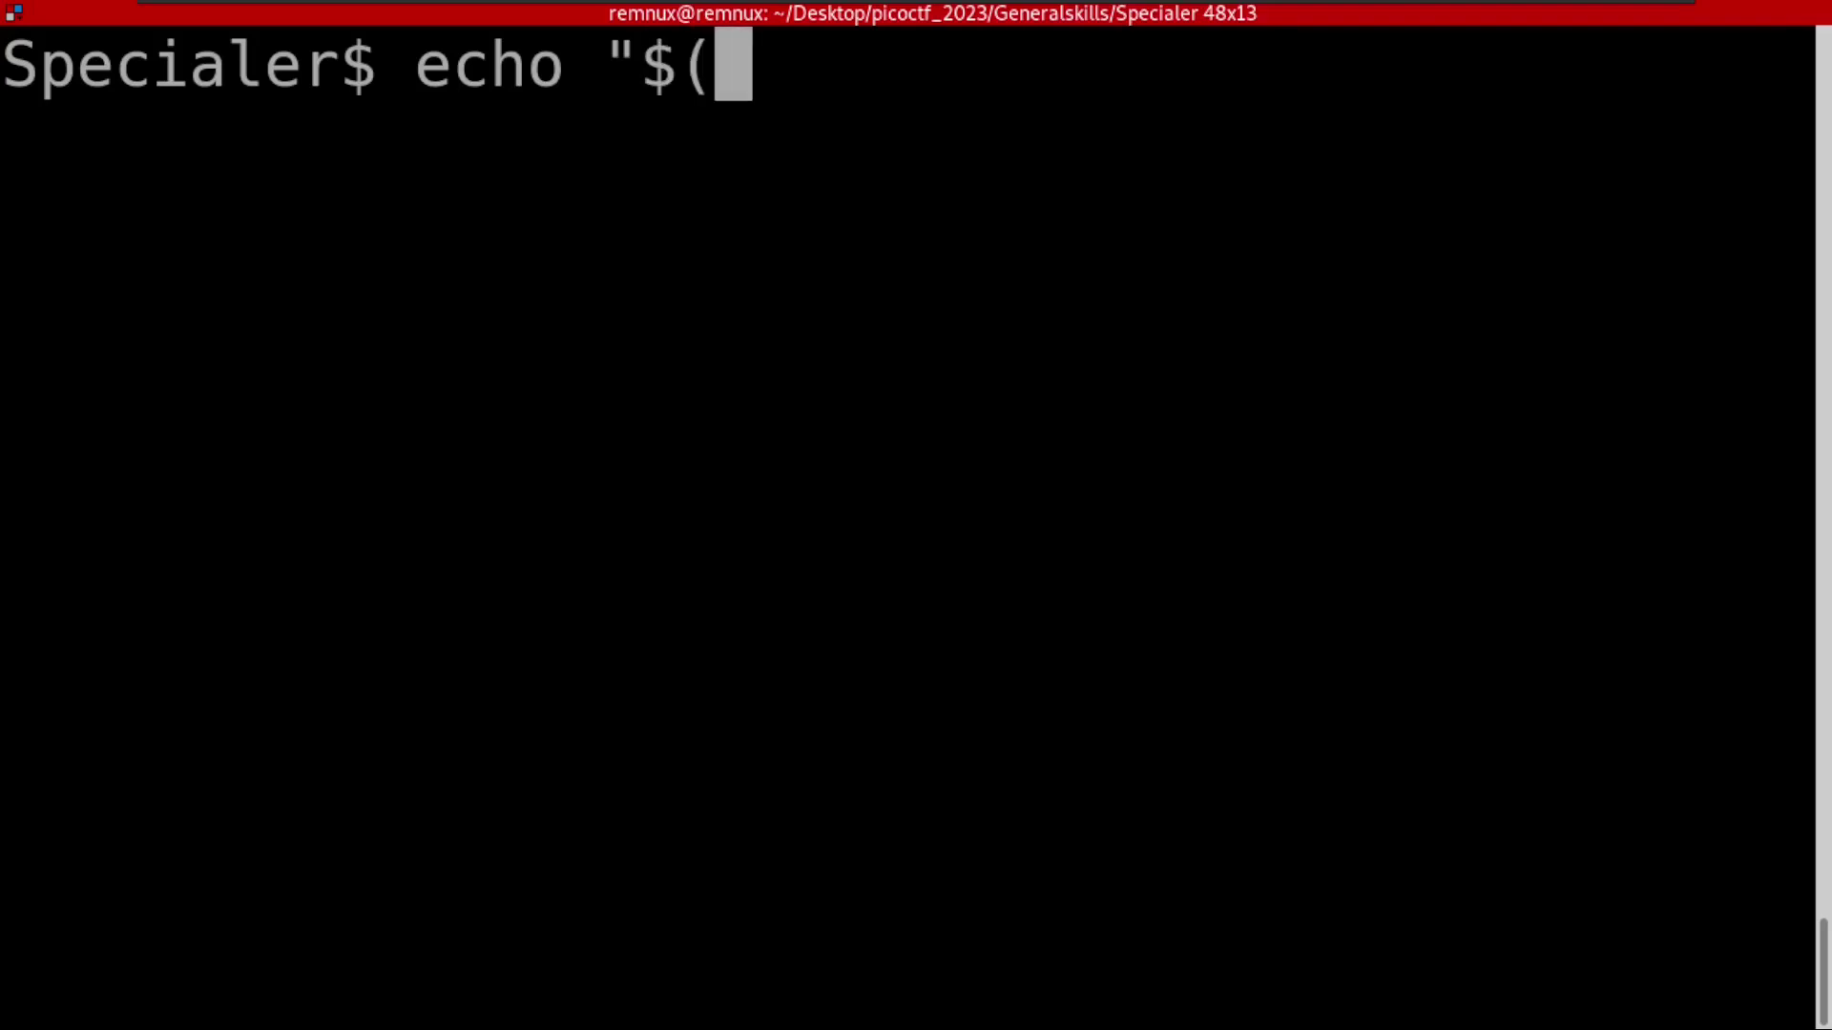
pyautogui.write('<')
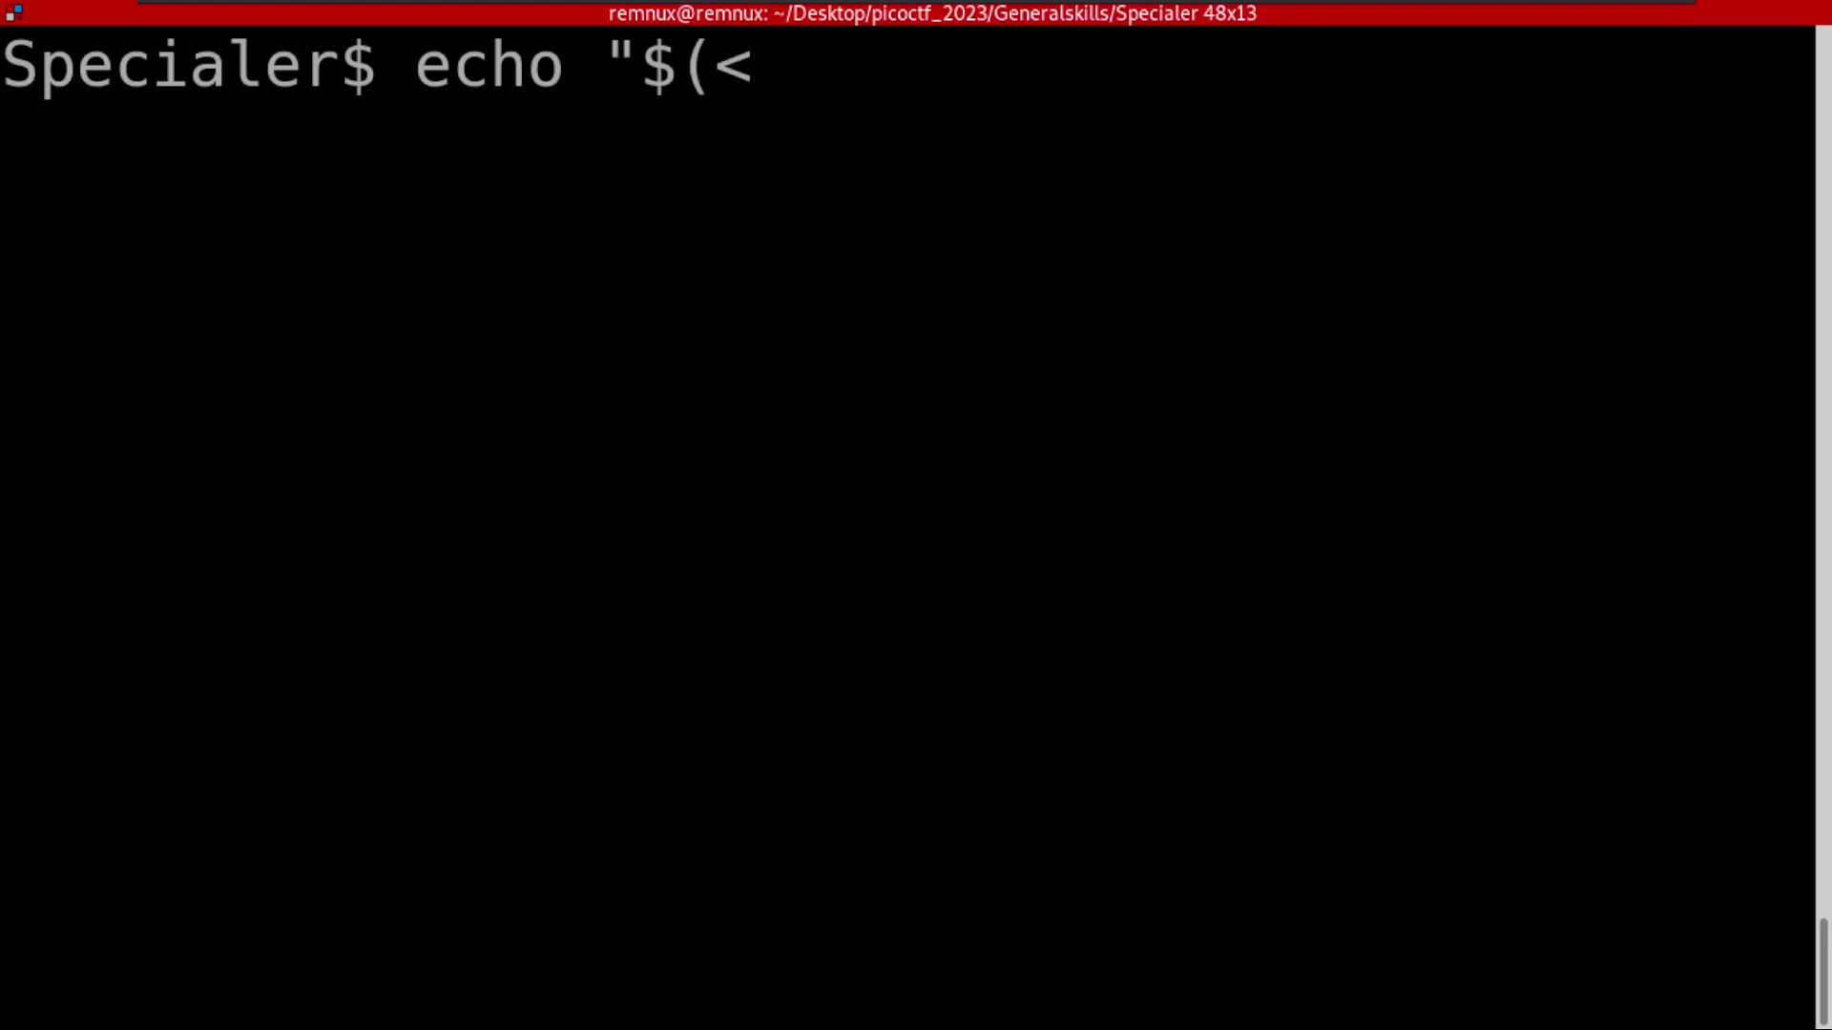
pyautogui.write('kaza')
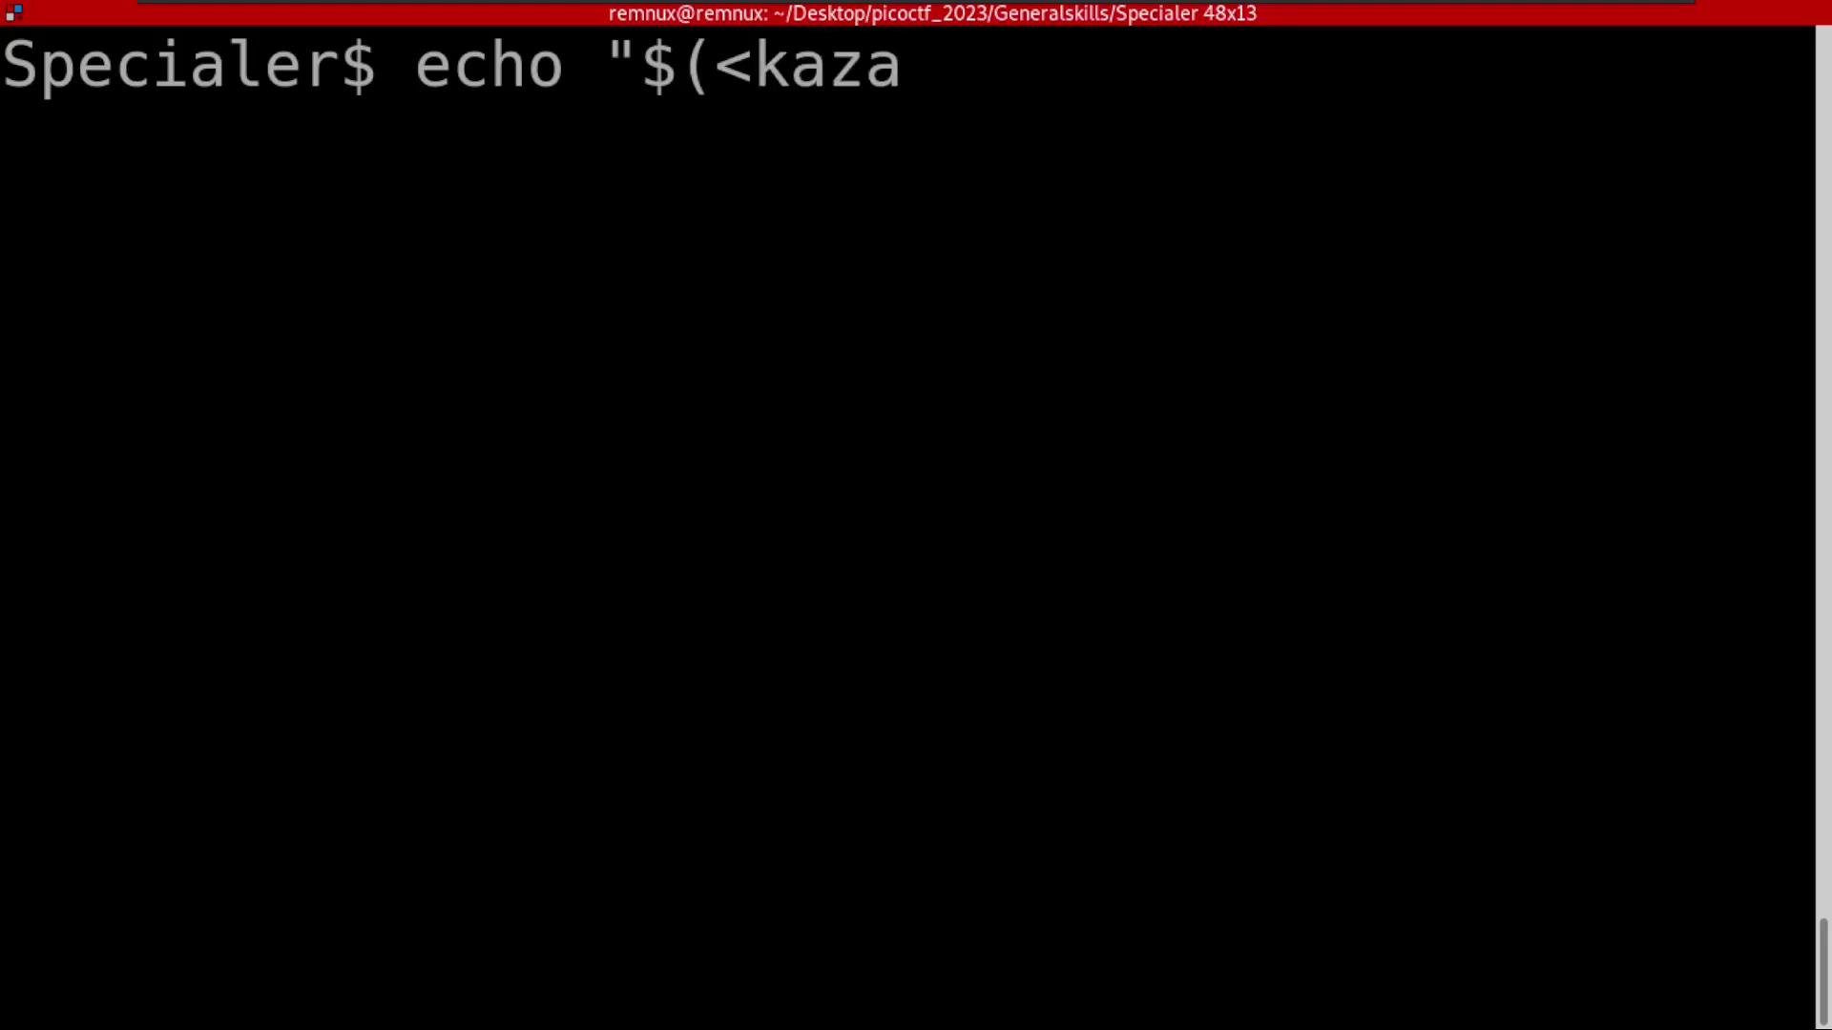
pyautogui.write('m.txt')
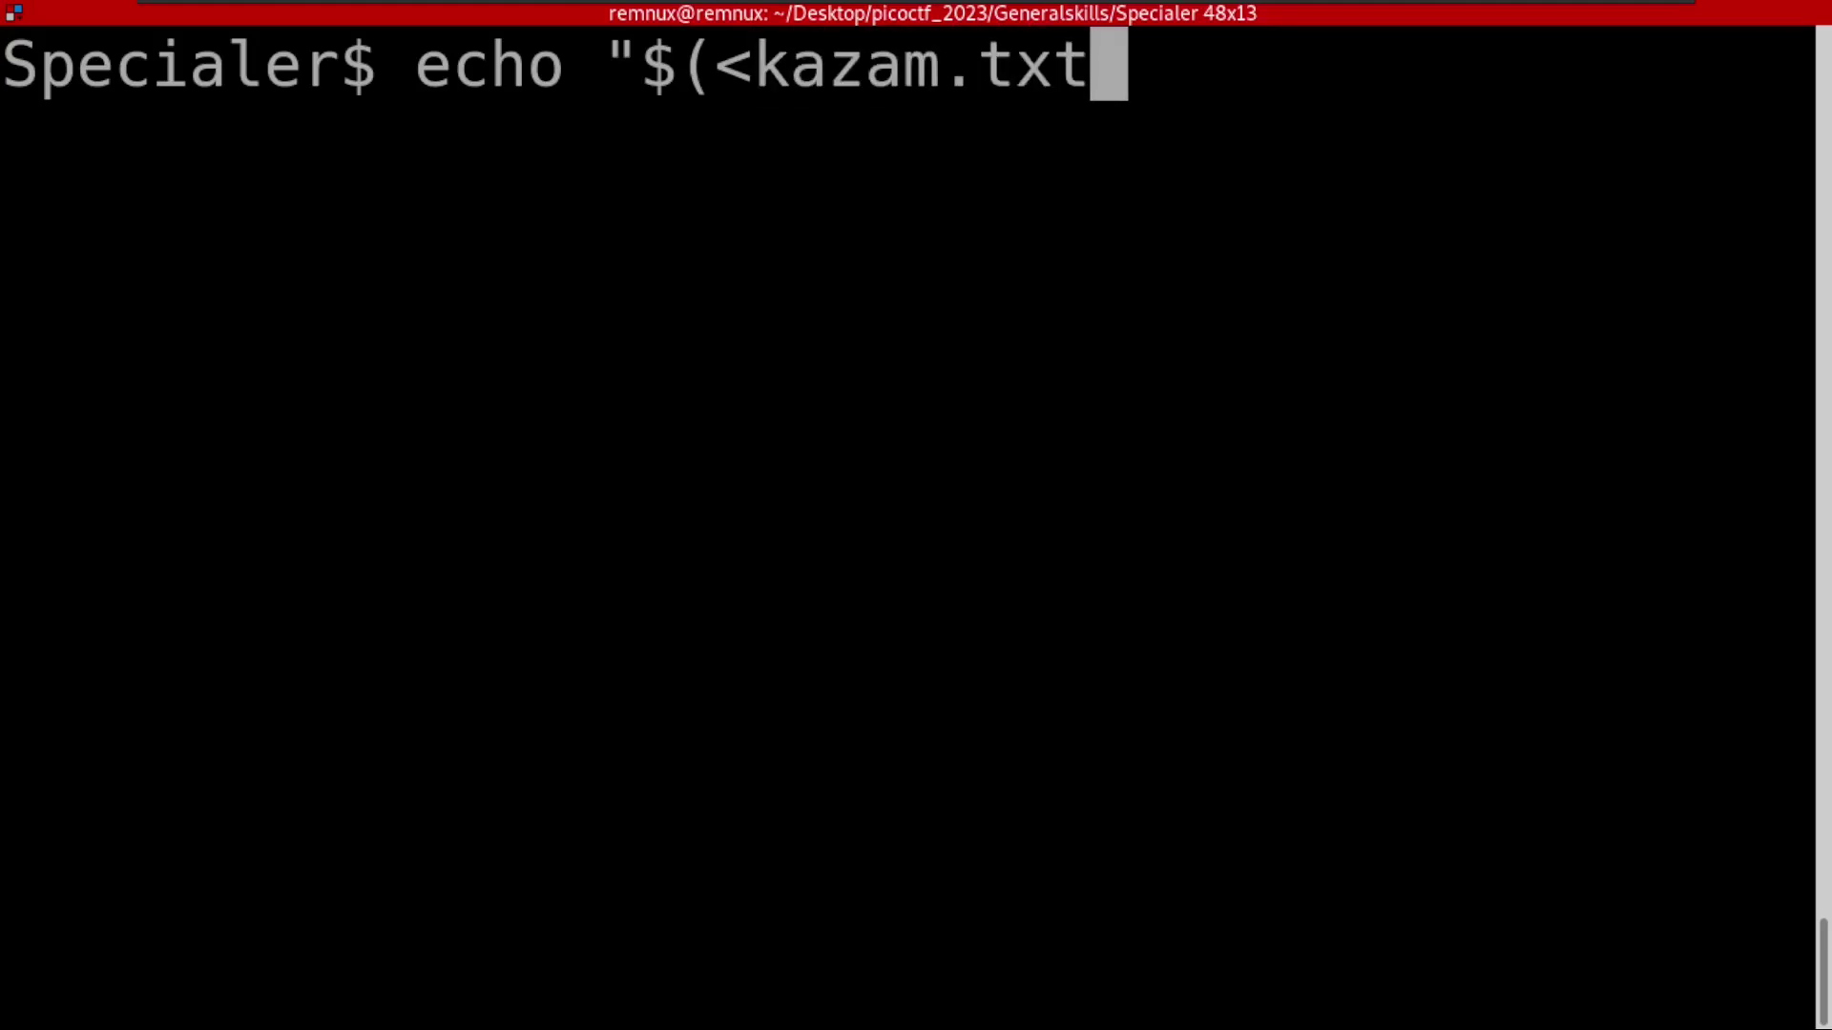
pyautogui.write(')"')
pyautogui.press('Return')
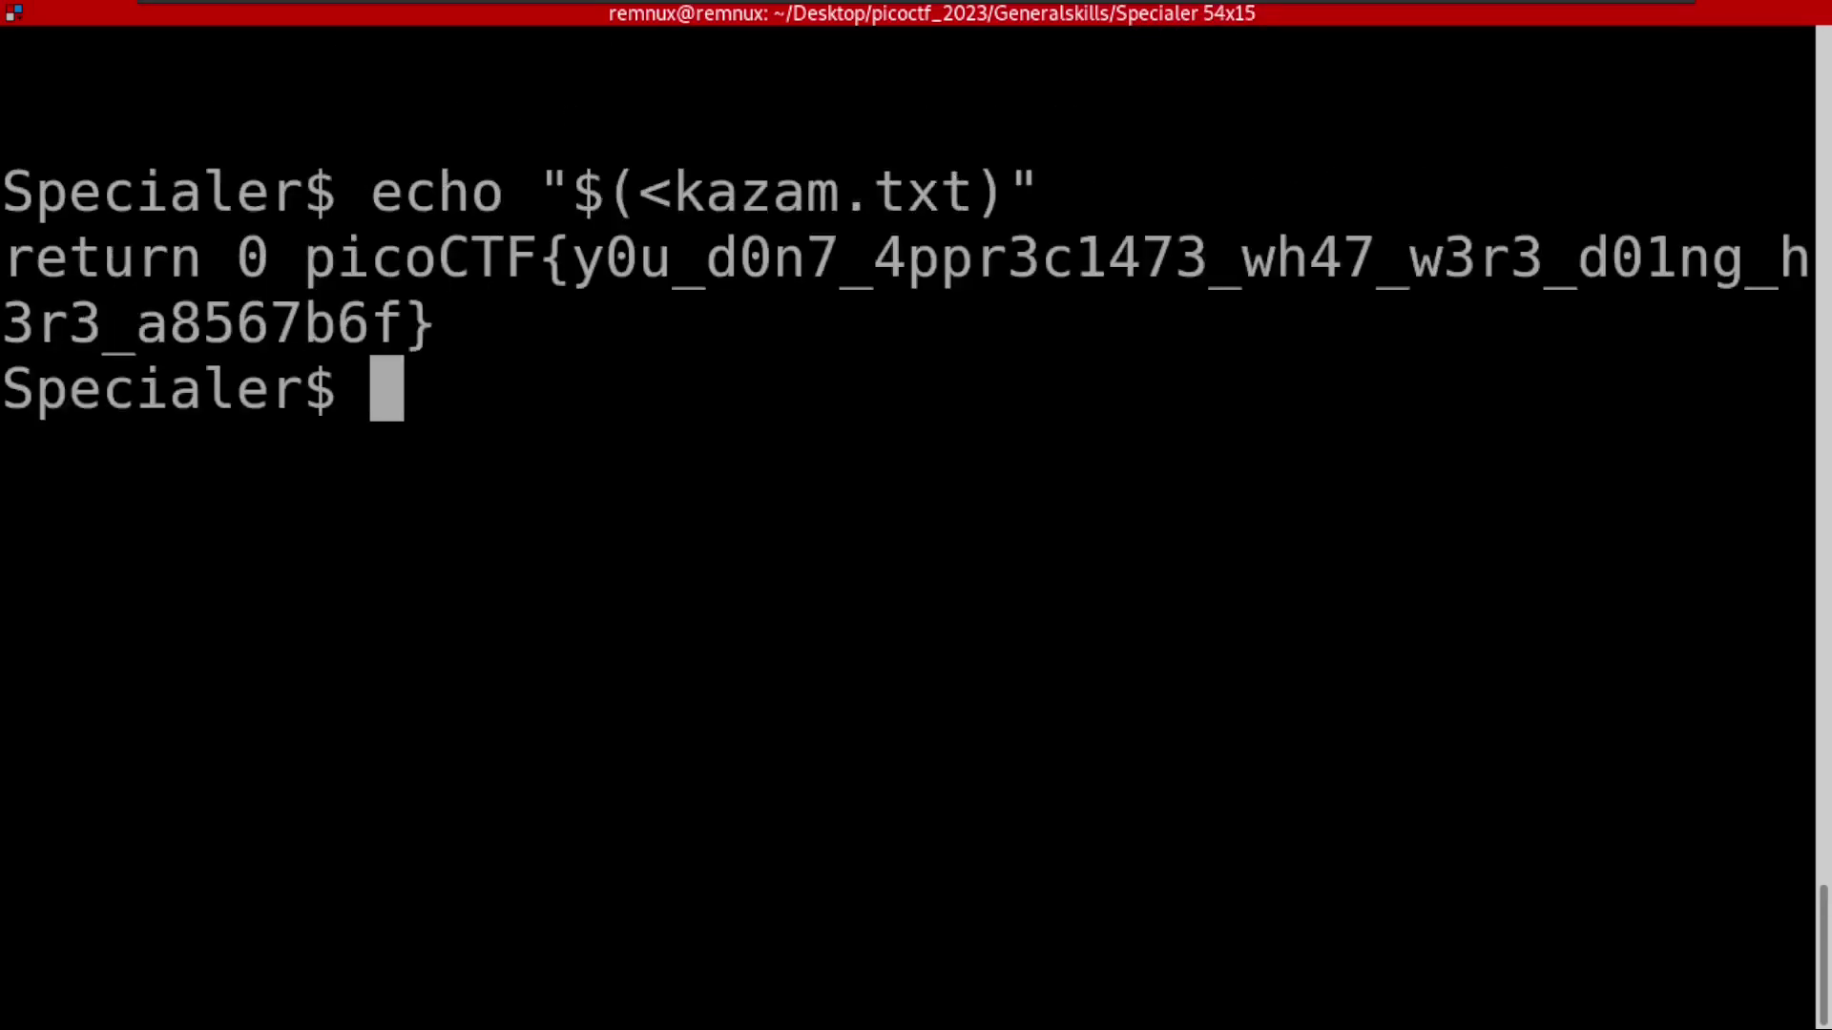
pyautogui.hotkey('ctrl', '-')
pyautogui.hotkey('ctrl', '-')
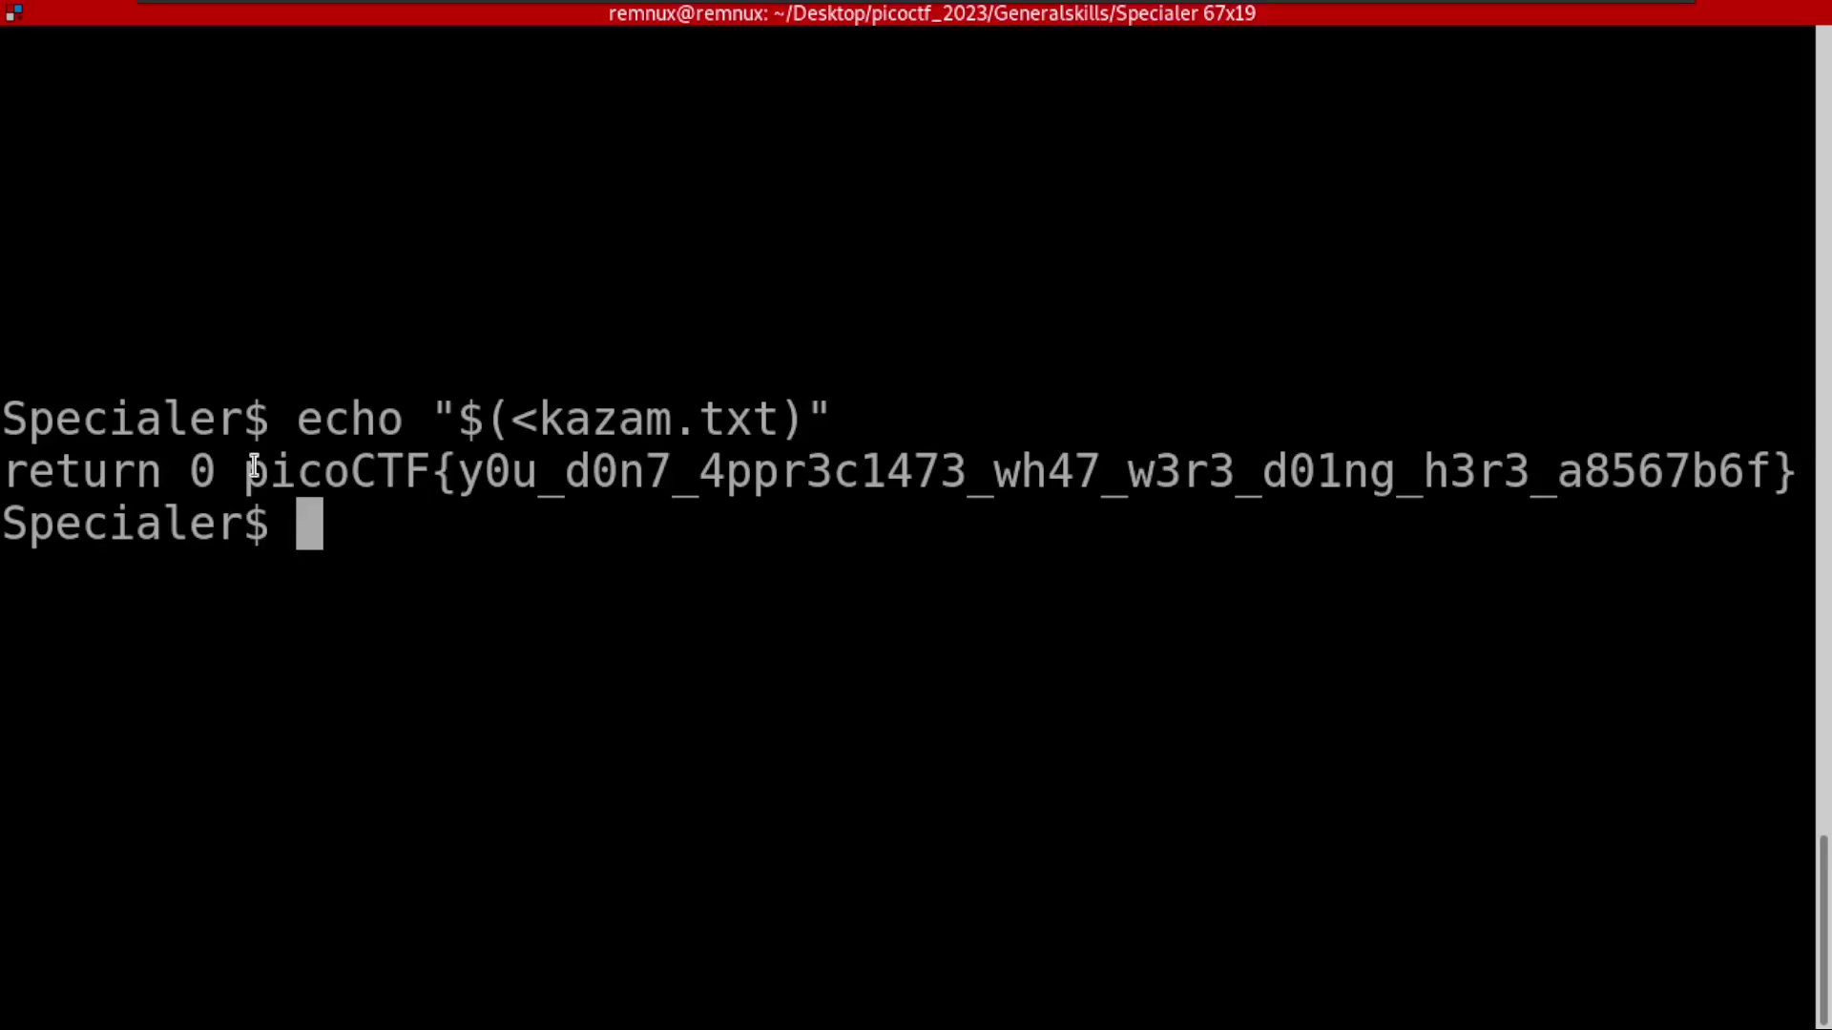
# - Select and copy the picoCTF{...} flag text from the terminal
pyautogui.moveTo(252, 470); pyautogui.dragTo(1783, 463)
pyautogui.rightClick(1785, 464)
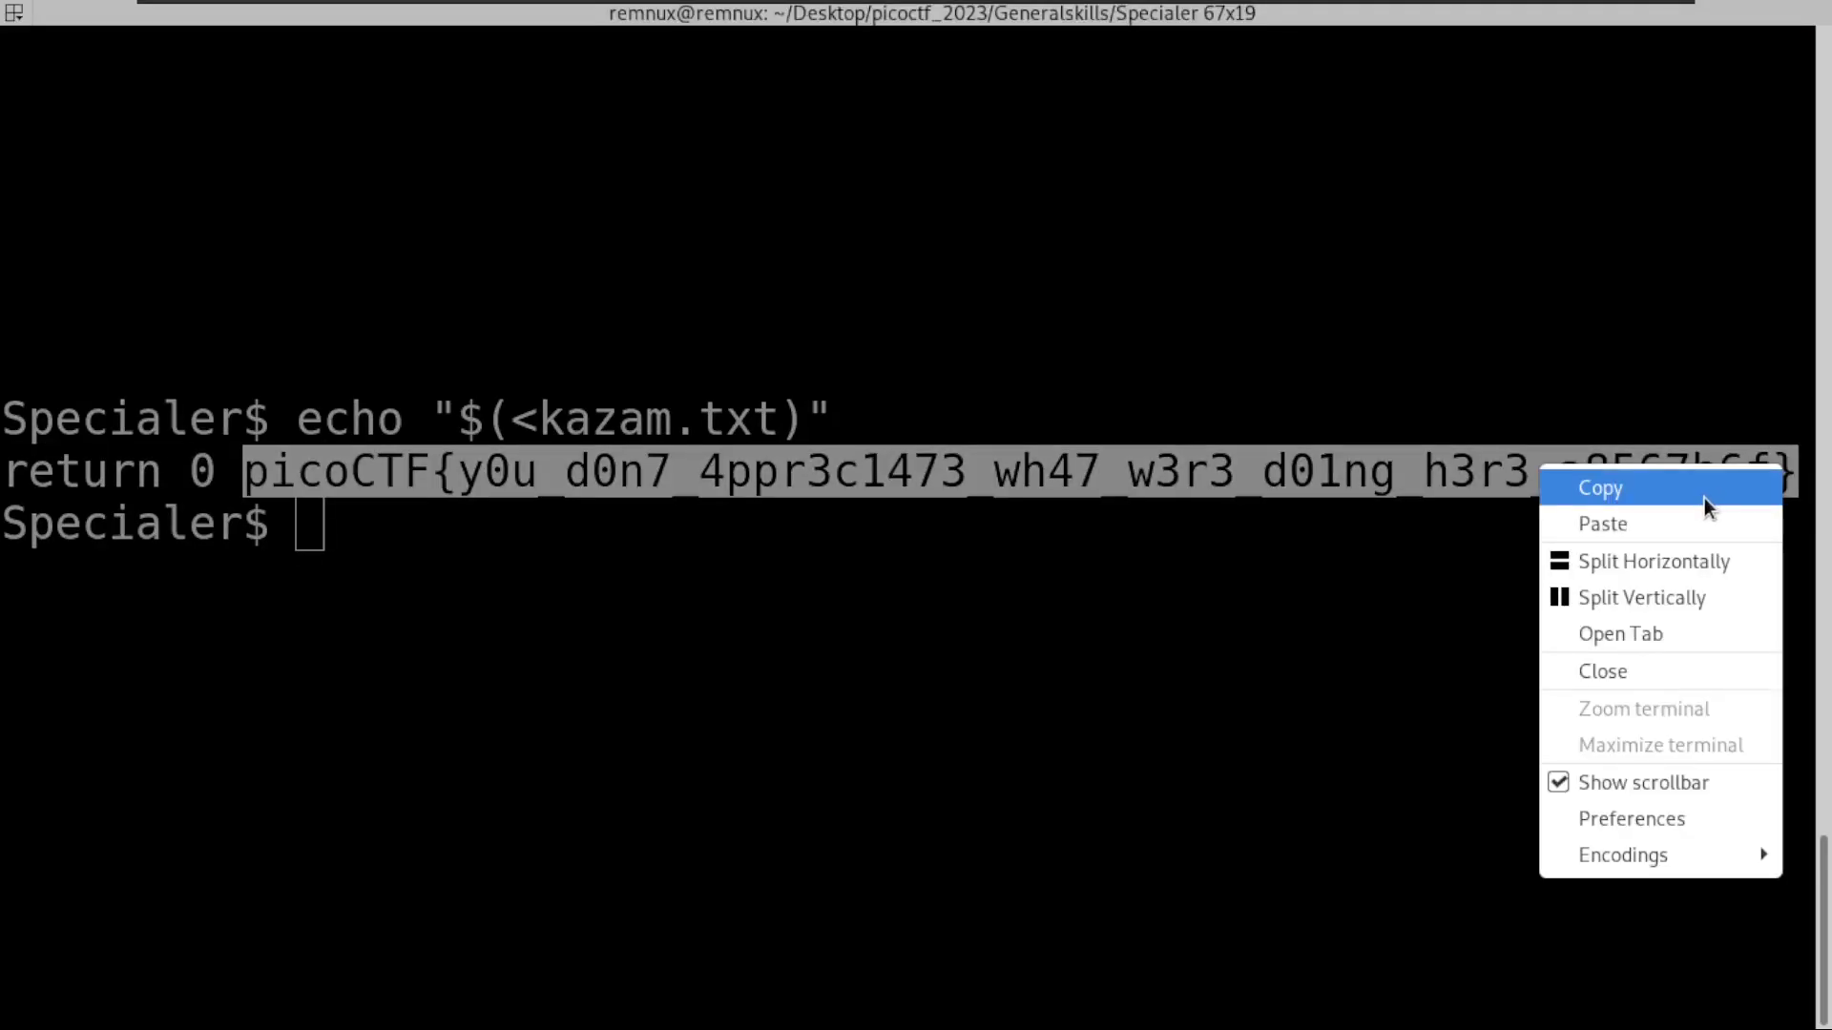
pyautogui.click(1704, 488)
pyautogui.hotkey('alt', 'Tab')
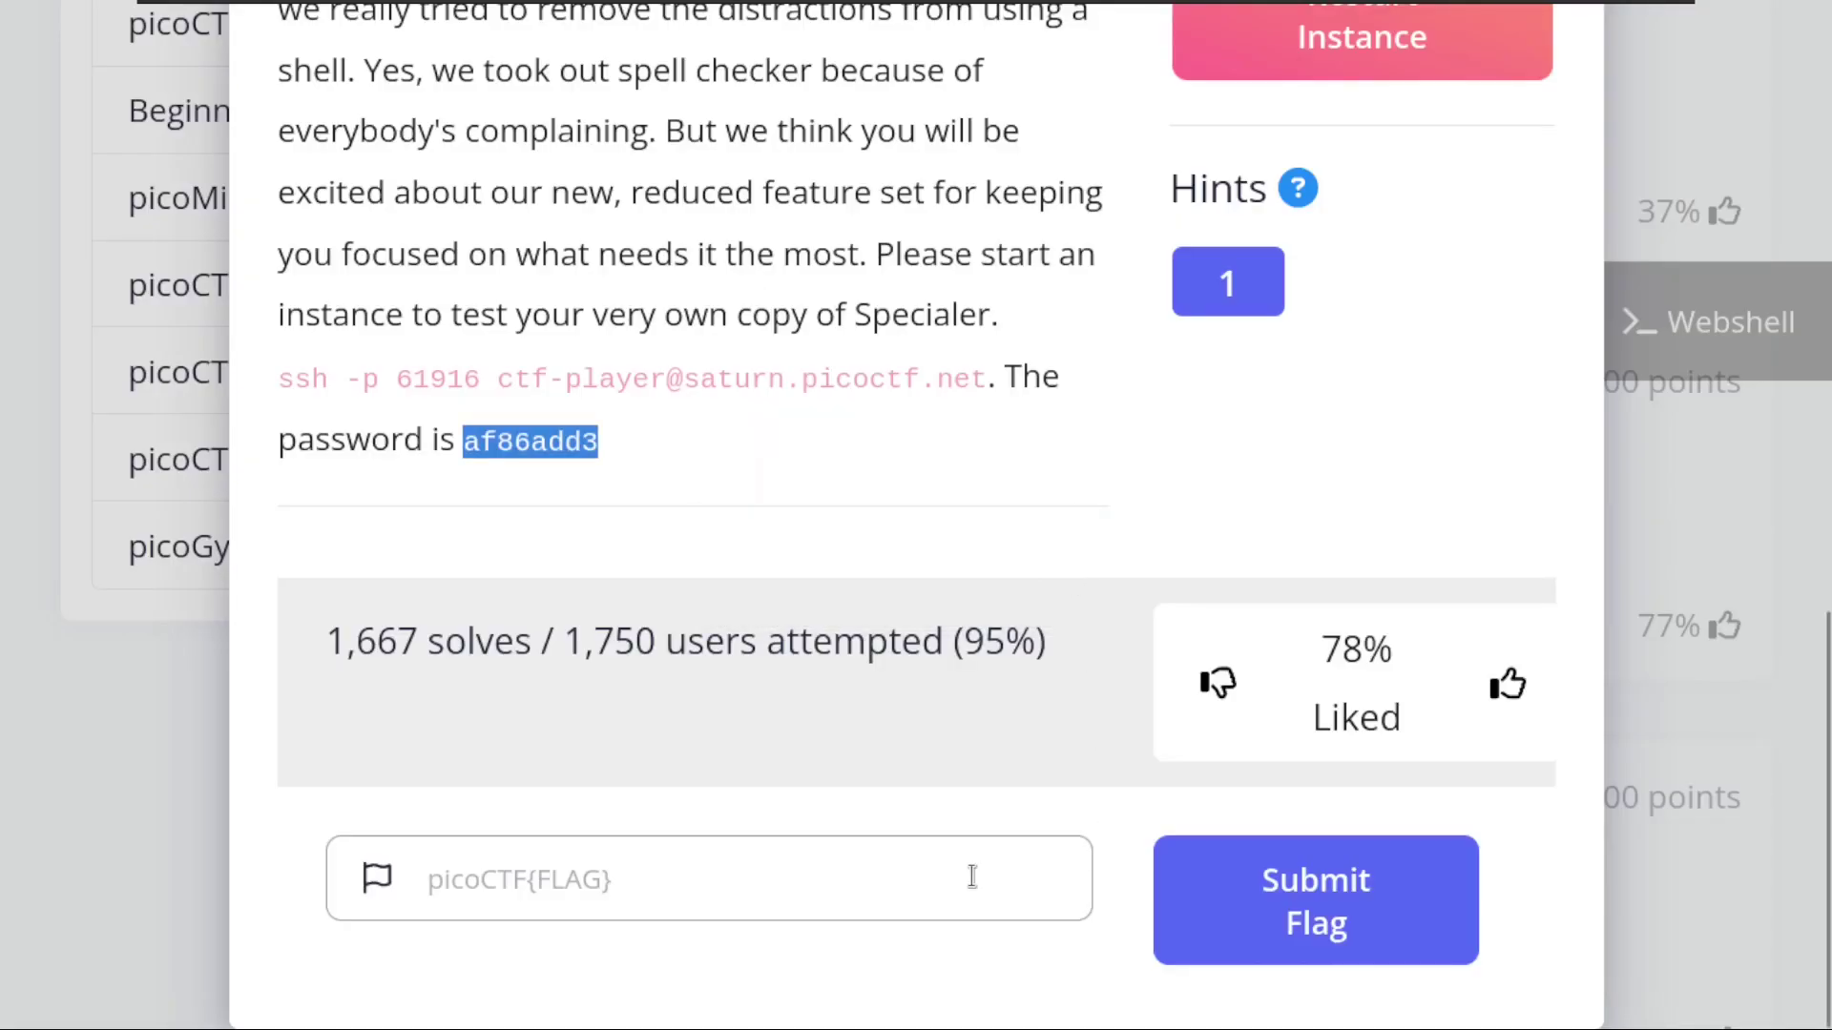
# - Paste the copied flag into the answer field and submit it
pyautogui.click(972, 878)
pyautogui.hotkey('ctrl', 'v')
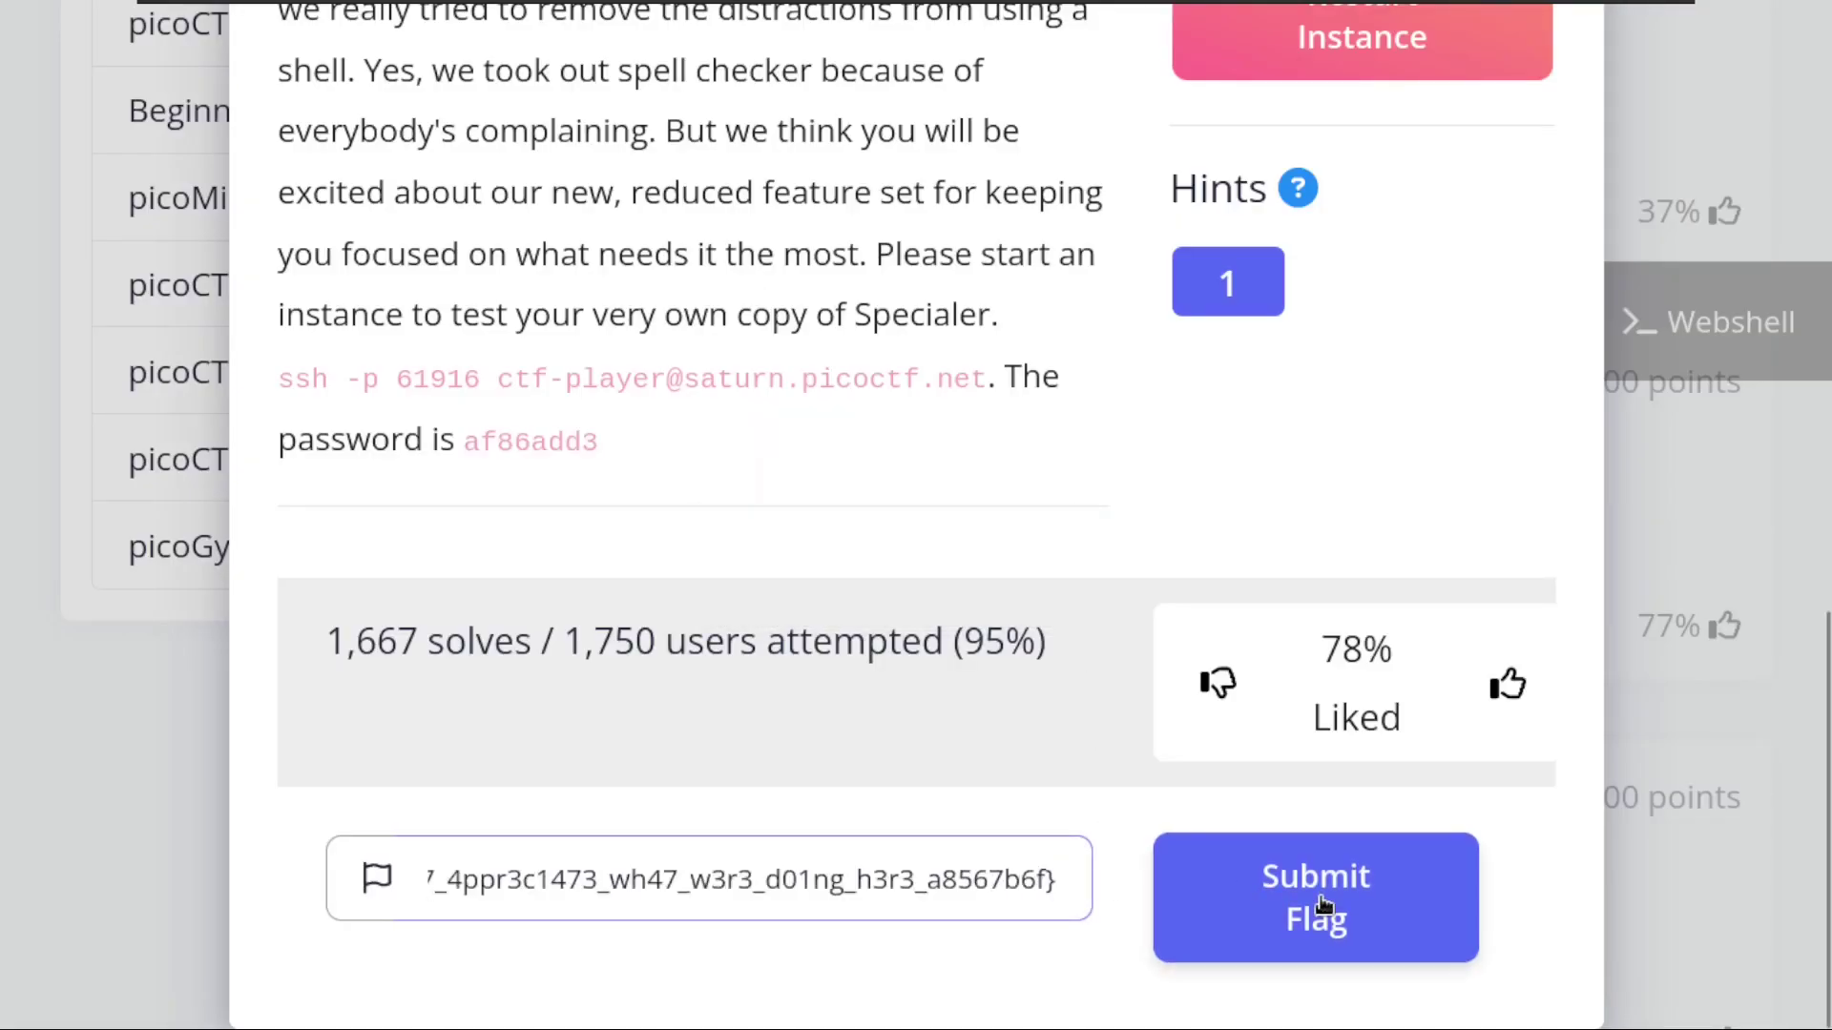
pyautogui.click(1321, 905)
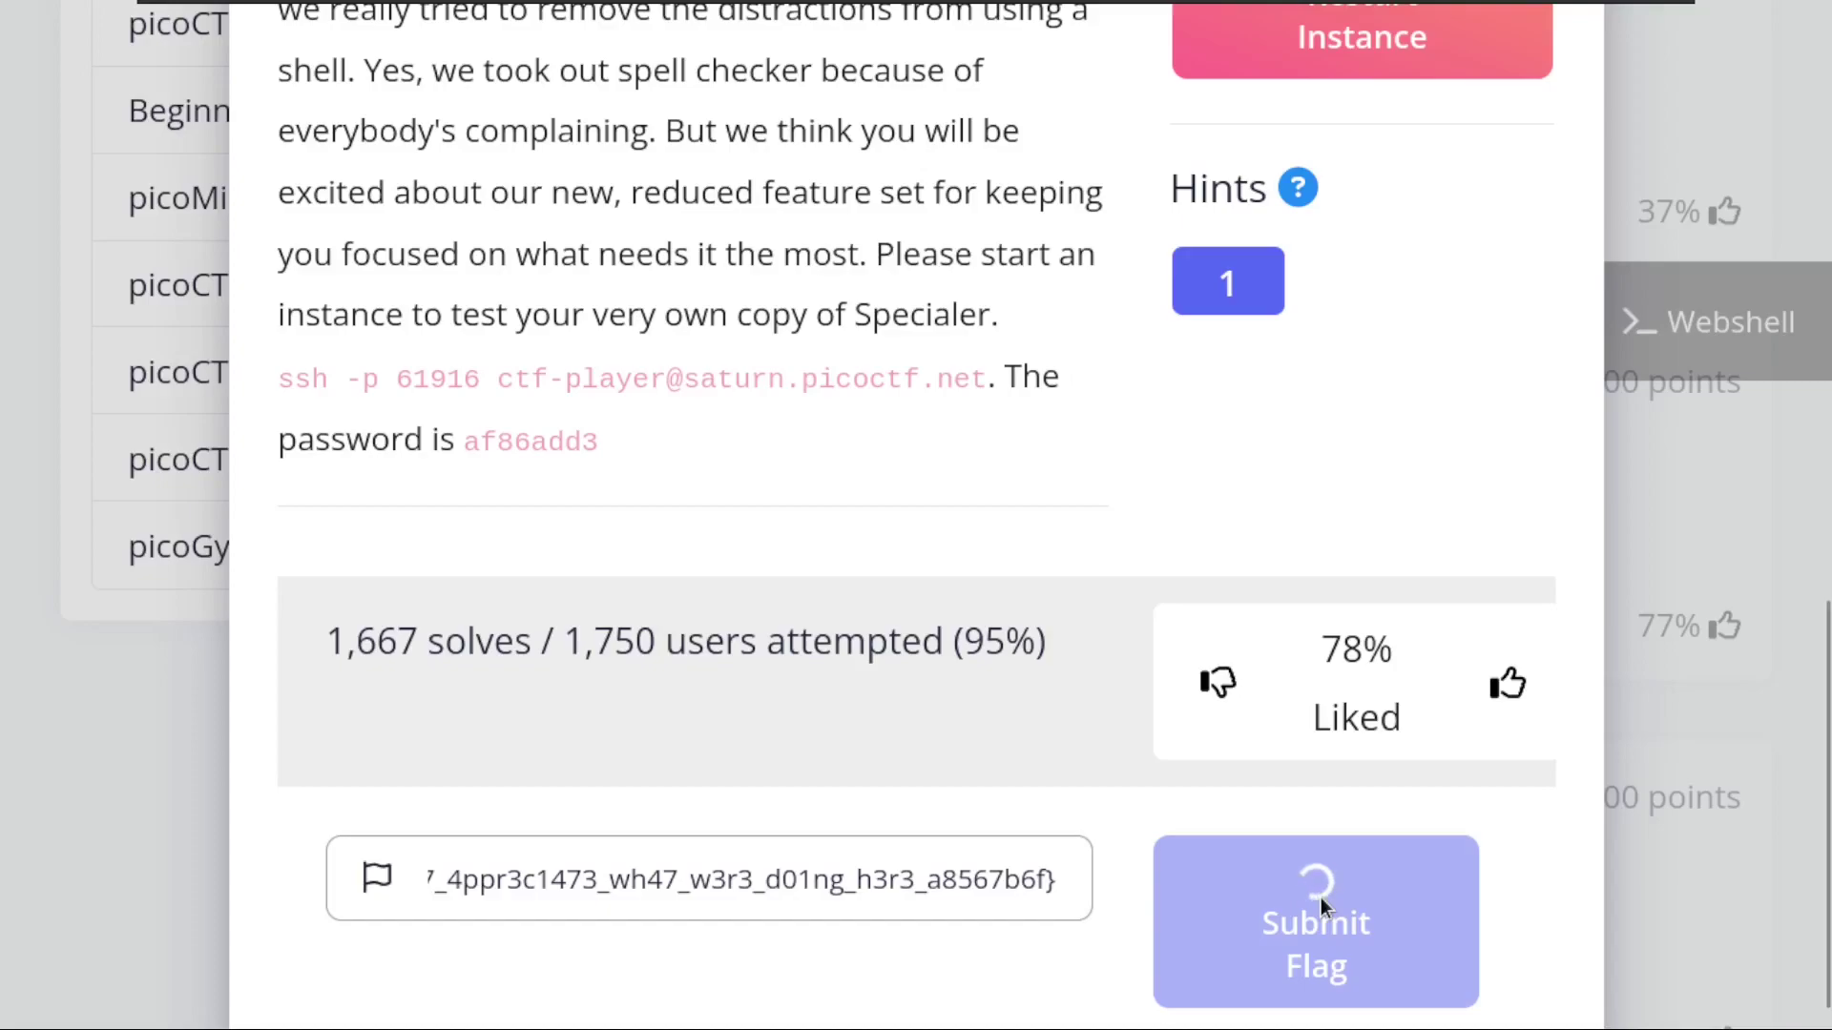